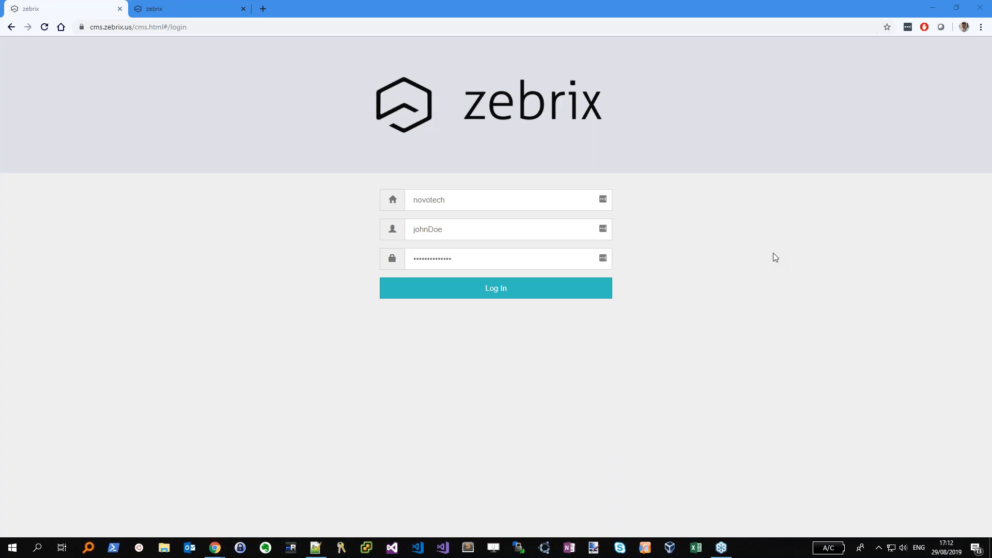
Leave the login form for the signed-in session and show the Dashboard: 10 screens, 1 online
click(449, 199)
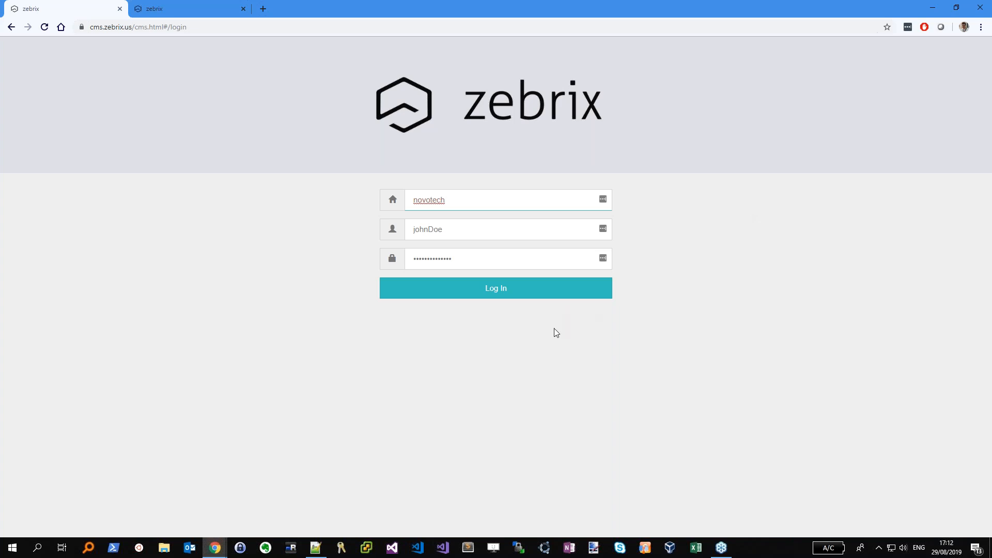
click(197, 9)
click(14, 50)
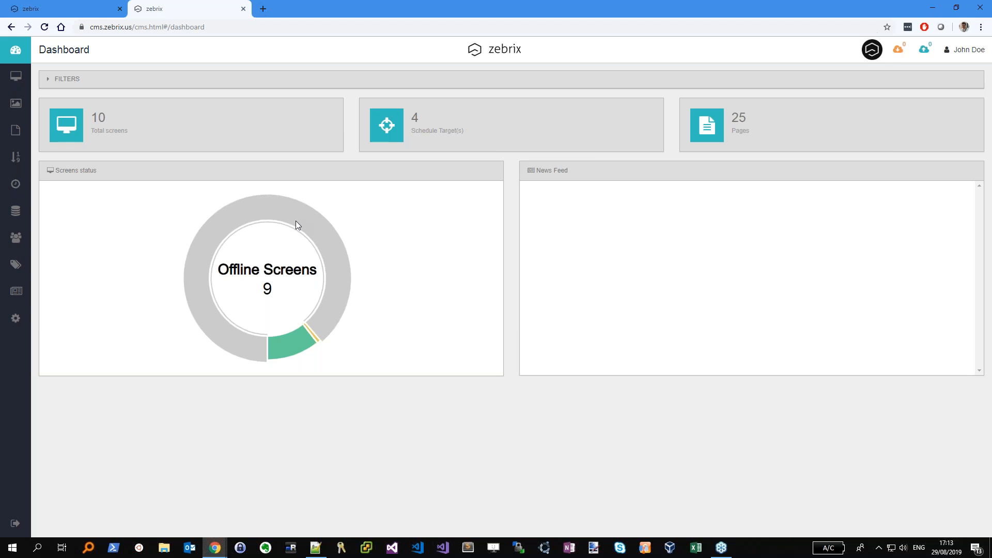
mouse_move(290, 352)
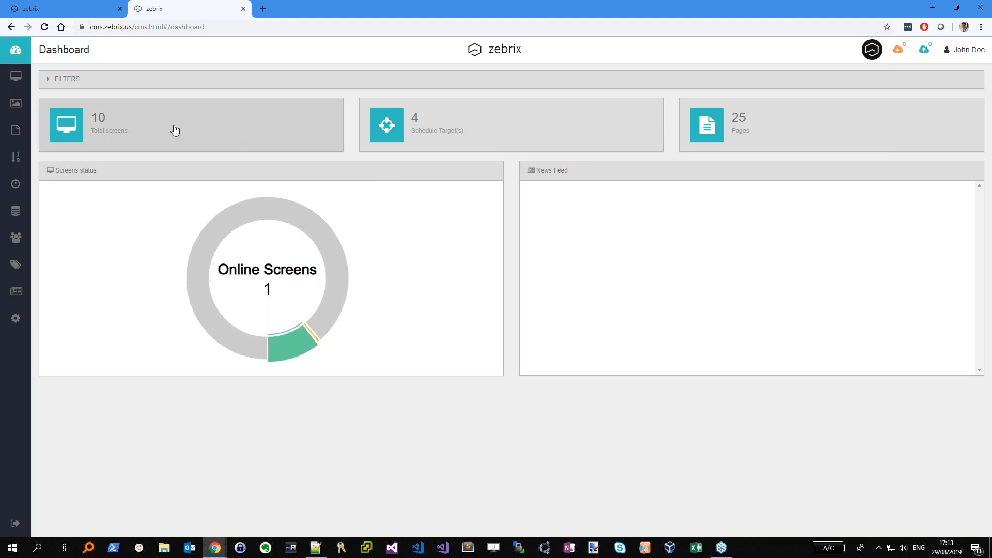
List all screens and check the singapore.jpg page details shown on Ecran 09
click(18, 80)
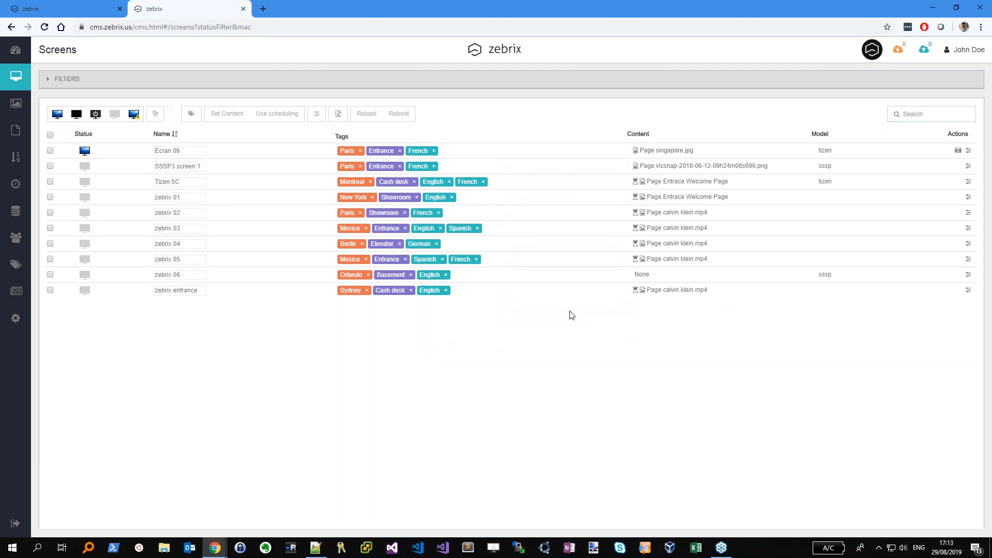
mouse_move(656, 152)
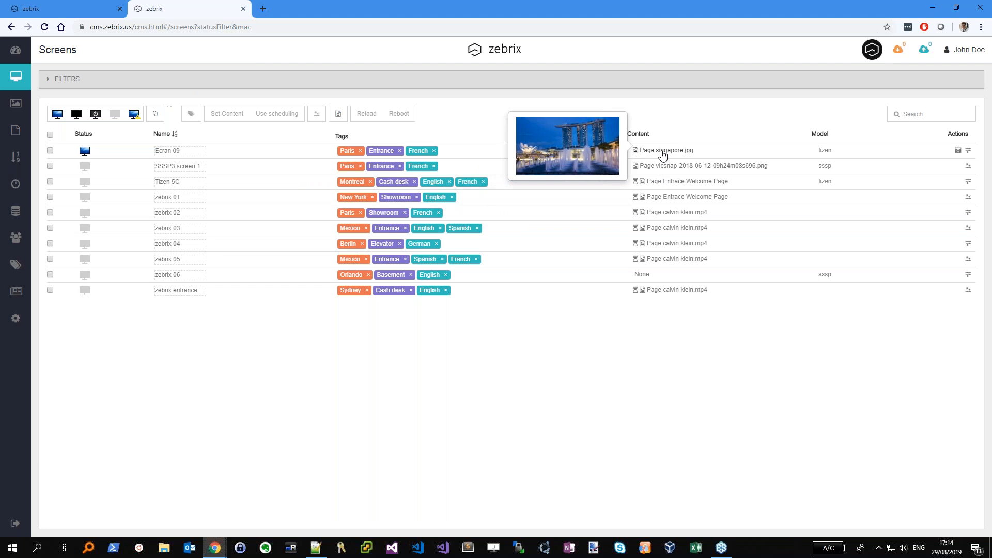
click(663, 153)
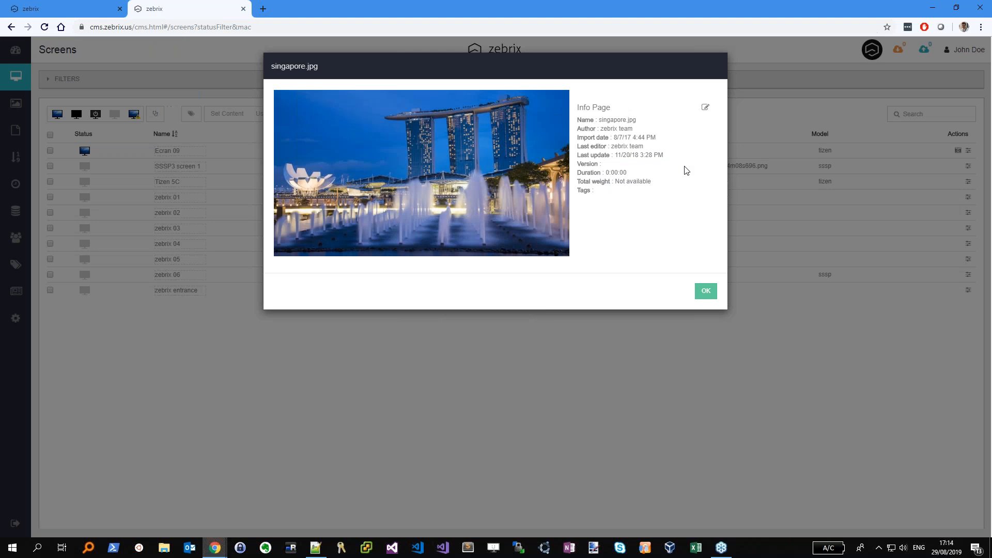
click(707, 291)
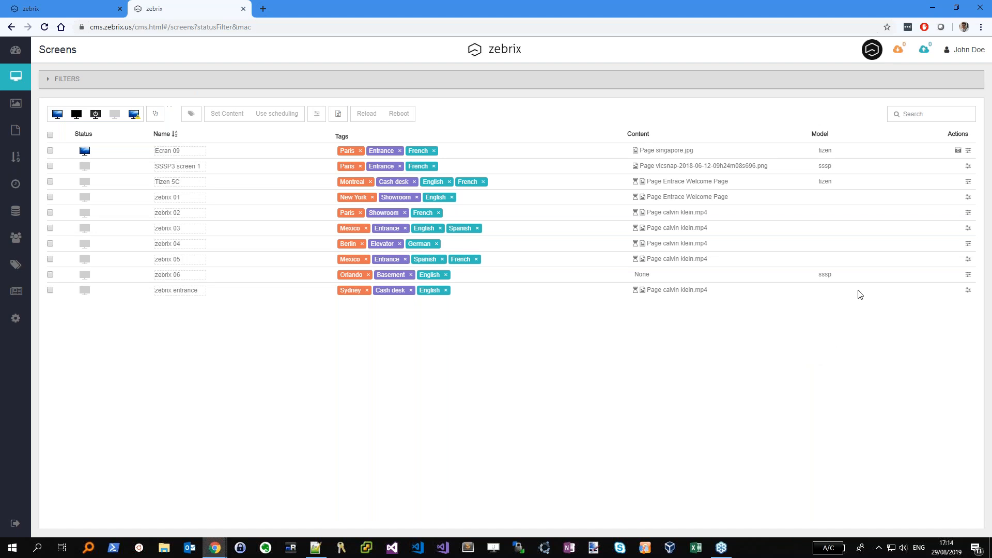
click(957, 151)
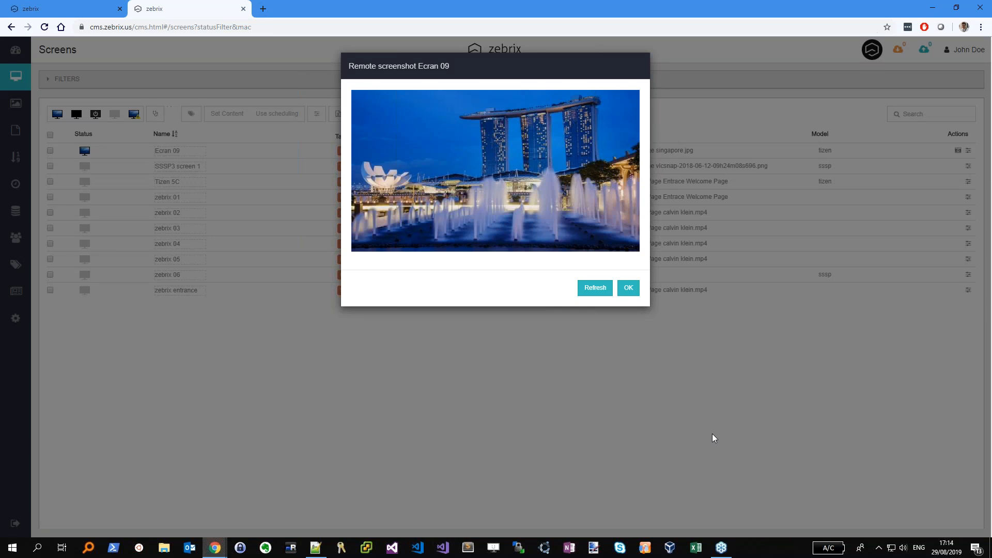
click(628, 292)
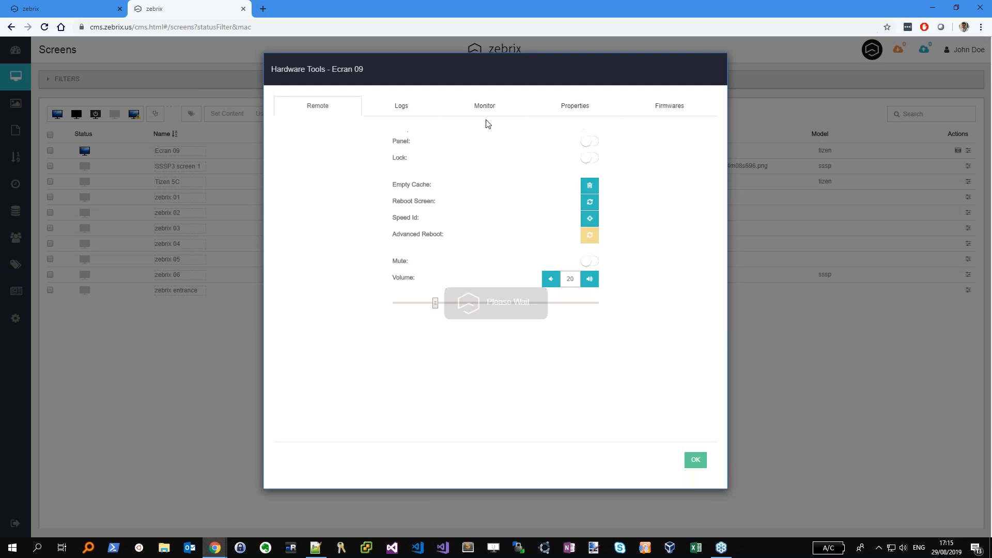
click(480, 107)
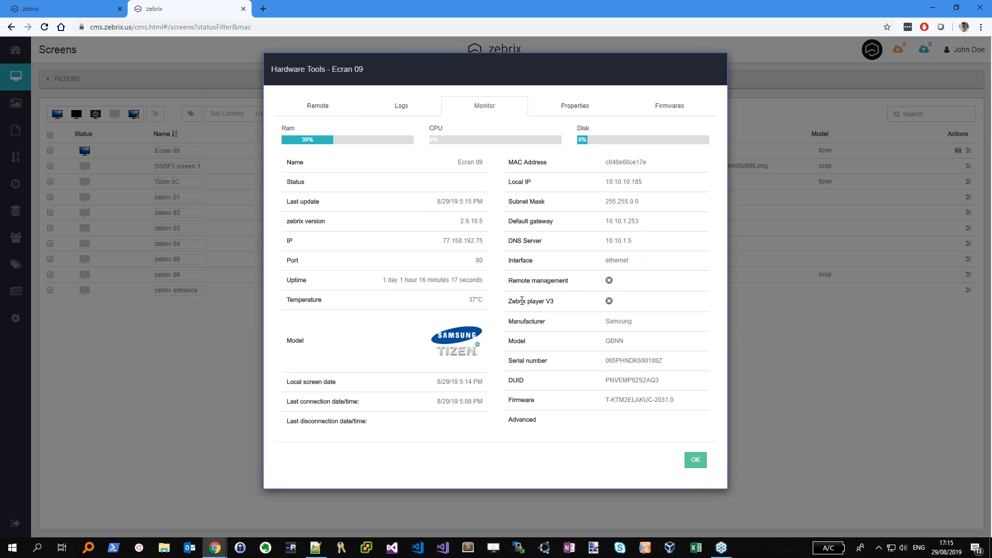
click(695, 459)
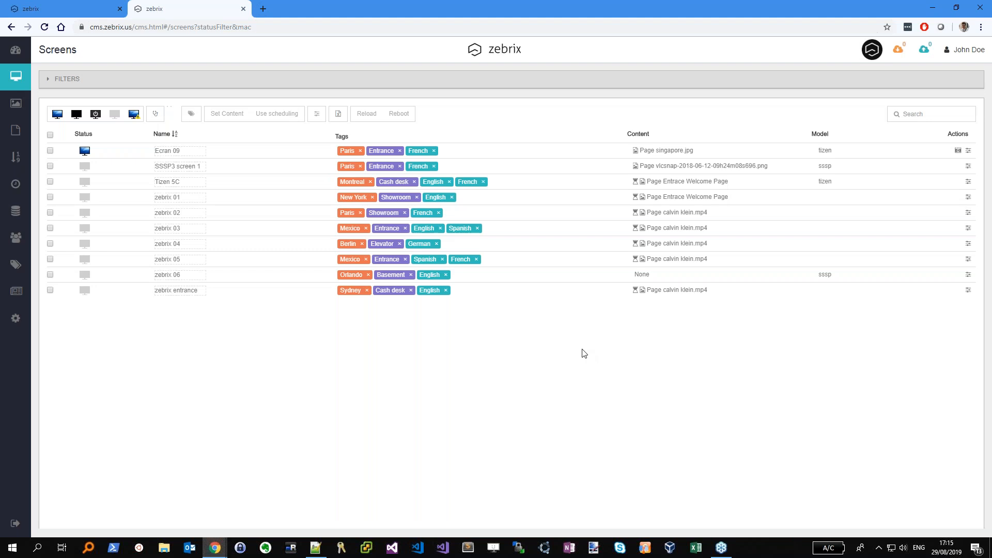
click(50, 150)
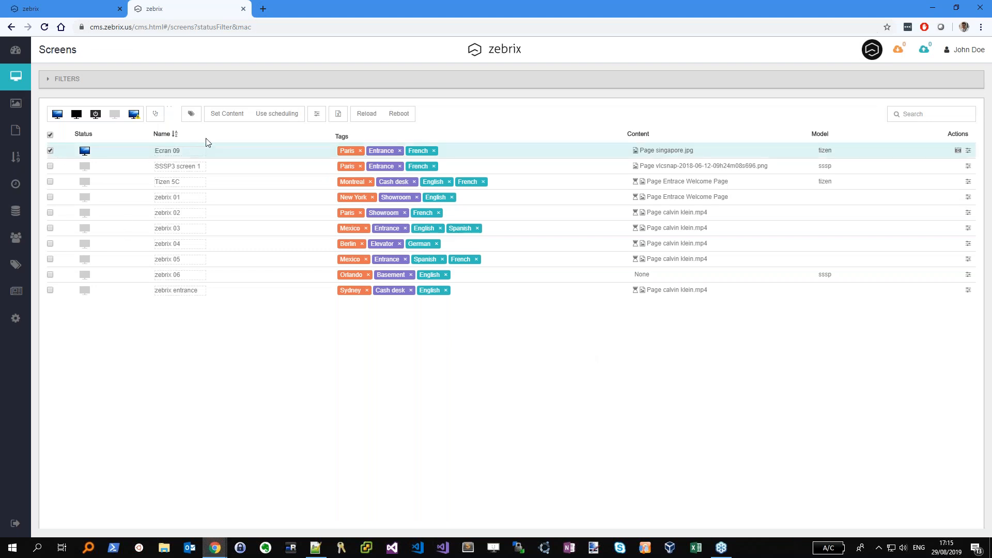
Open Ecran 09's content picker and look through the Images, Videos, Pages and Playlists lists
click(234, 117)
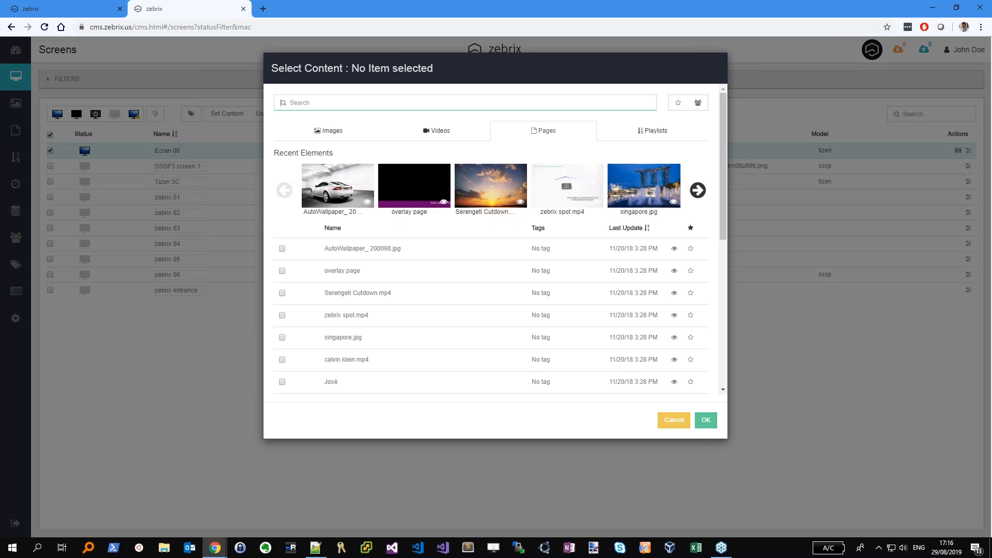
click(499, 318)
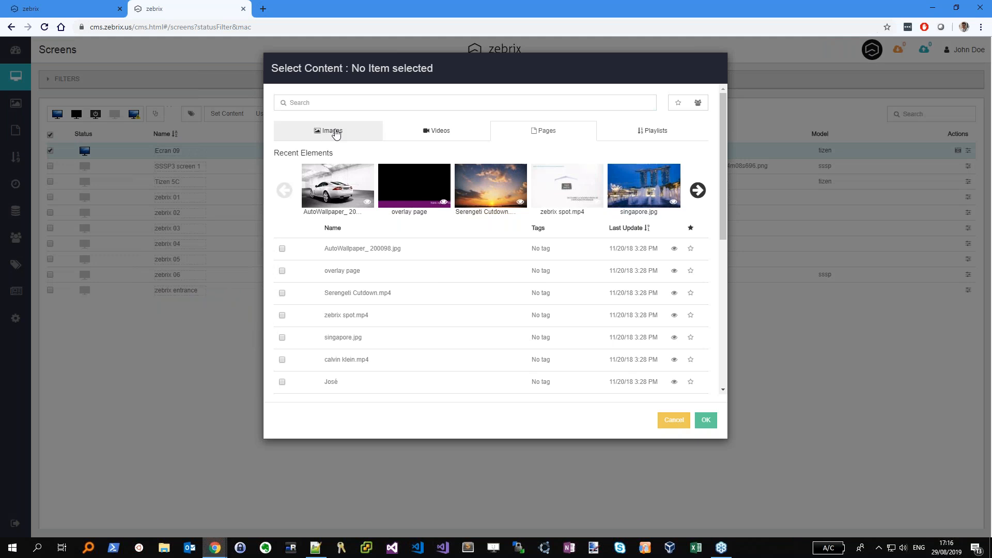
click(336, 132)
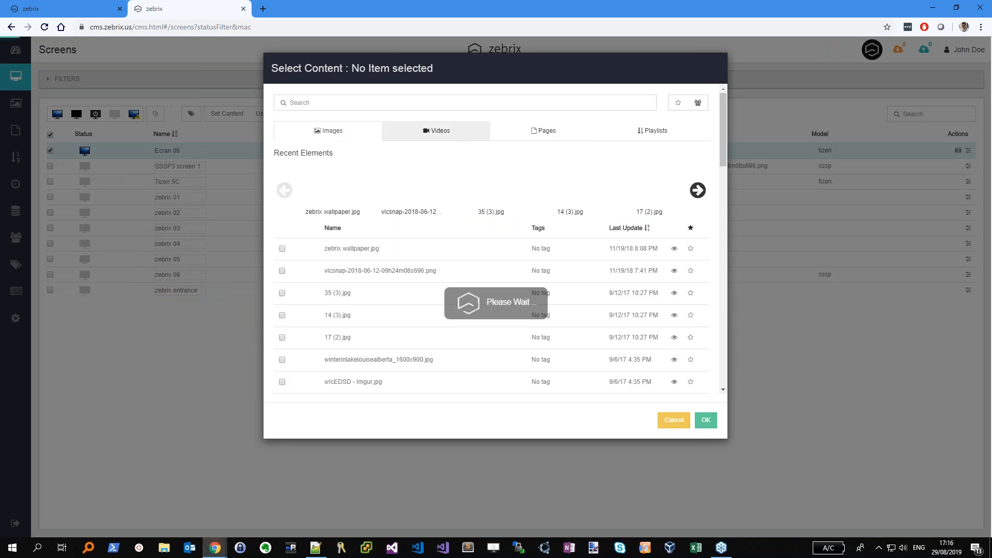
click(447, 134)
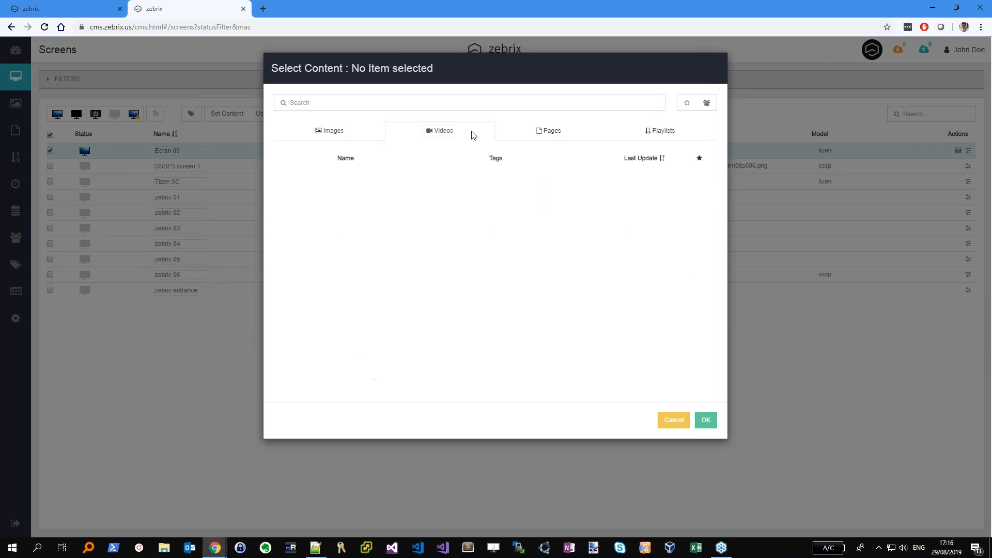
click(558, 135)
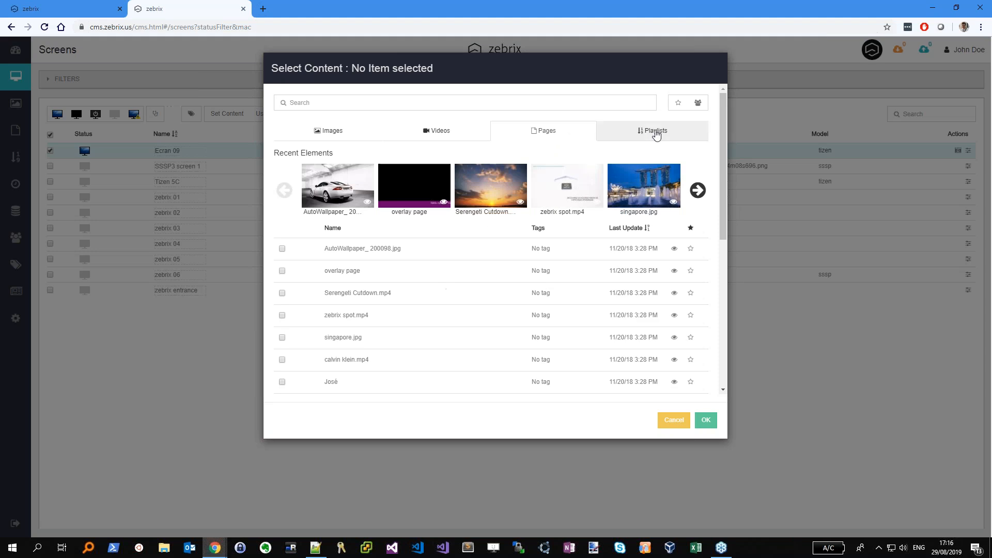
click(659, 133)
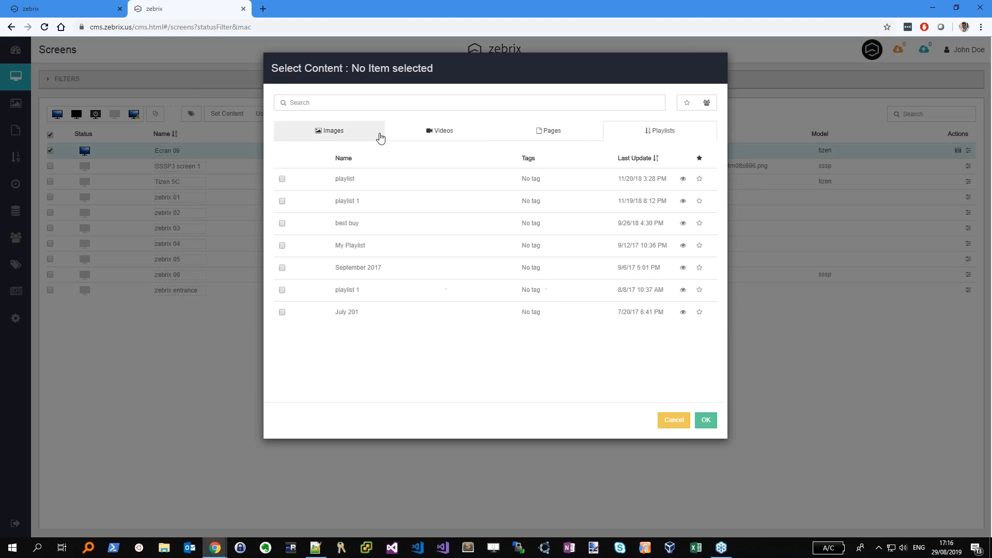
click(343, 135)
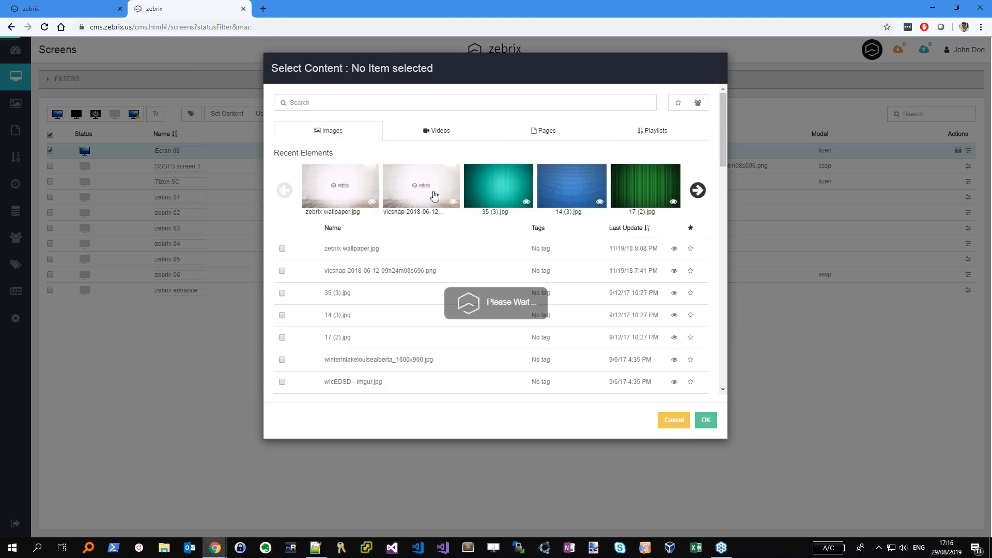
Assign zebrix wallpaper.jpg as Ecran 09's page and verify it with a remote screenshot
click(353, 250)
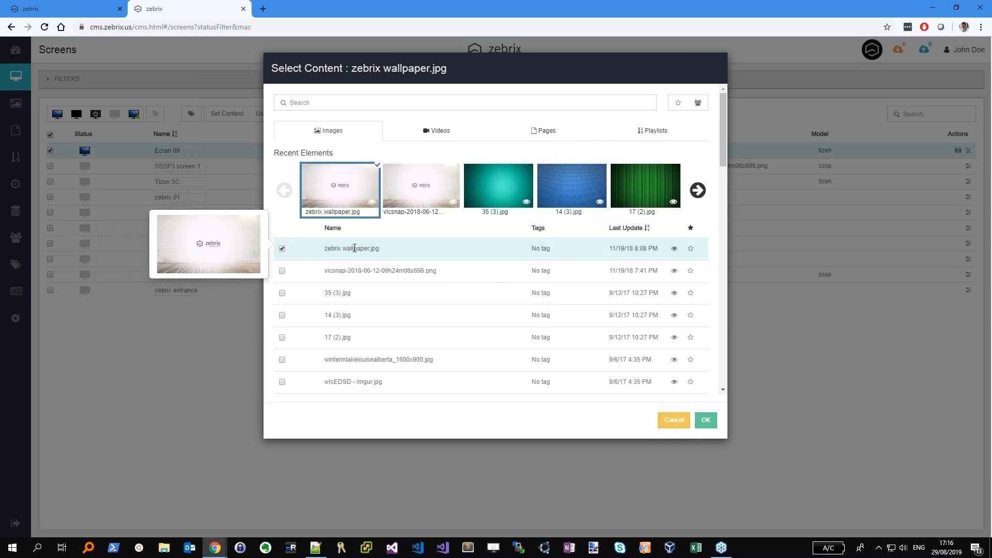
click(705, 420)
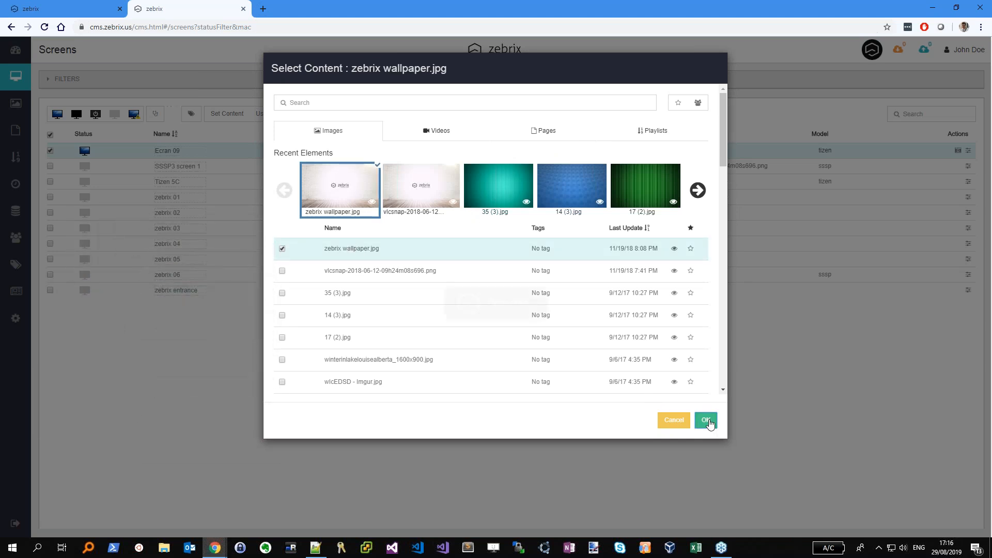
click(628, 135)
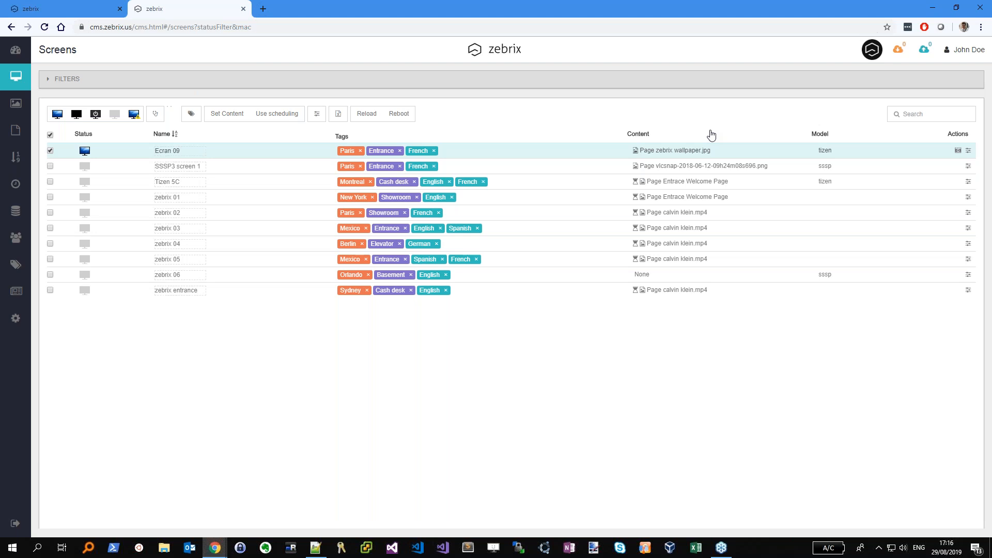
click(957, 151)
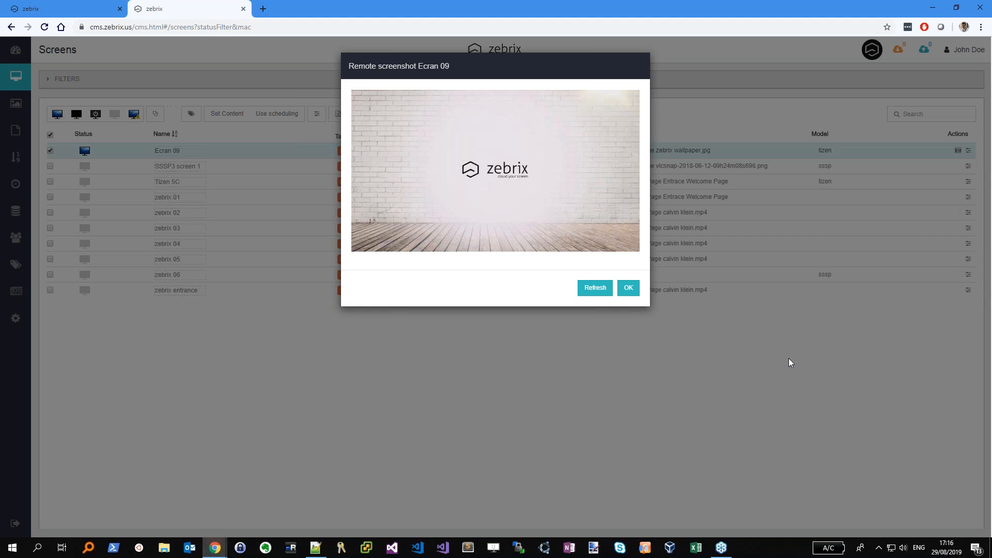
click(628, 288)
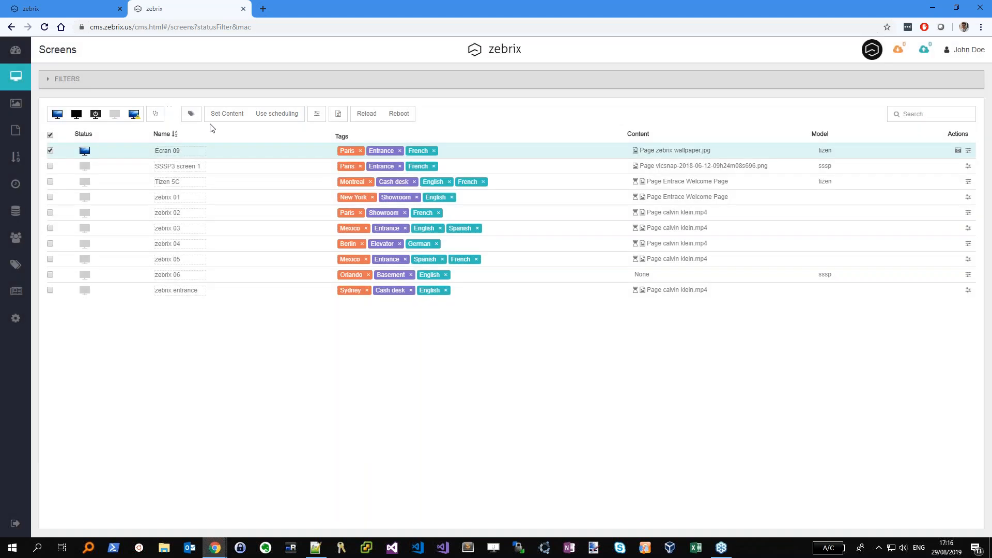
Assign the existing calvin klein.mp4 video page to Ecran 09
click(226, 114)
click(439, 132)
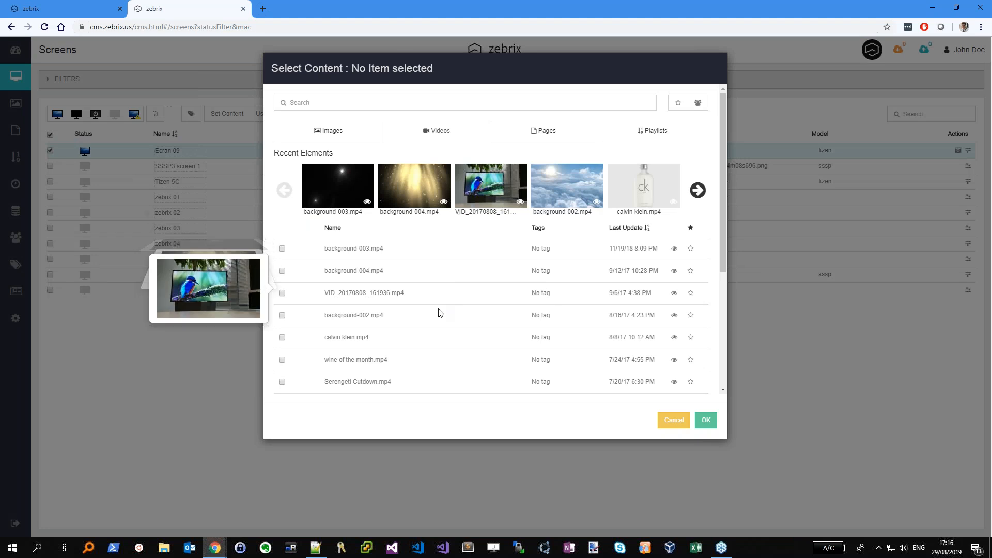
click(643, 191)
click(712, 425)
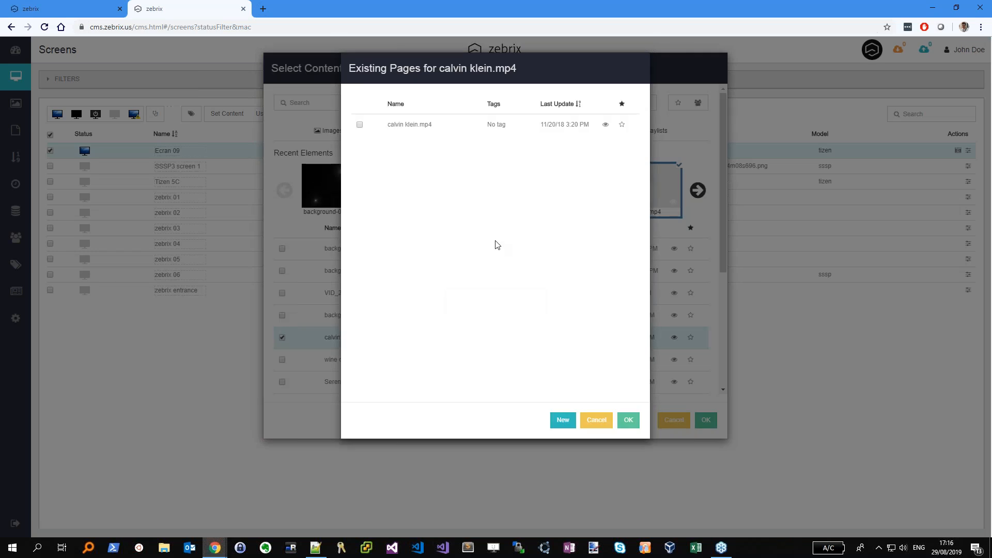
click(405, 129)
click(624, 420)
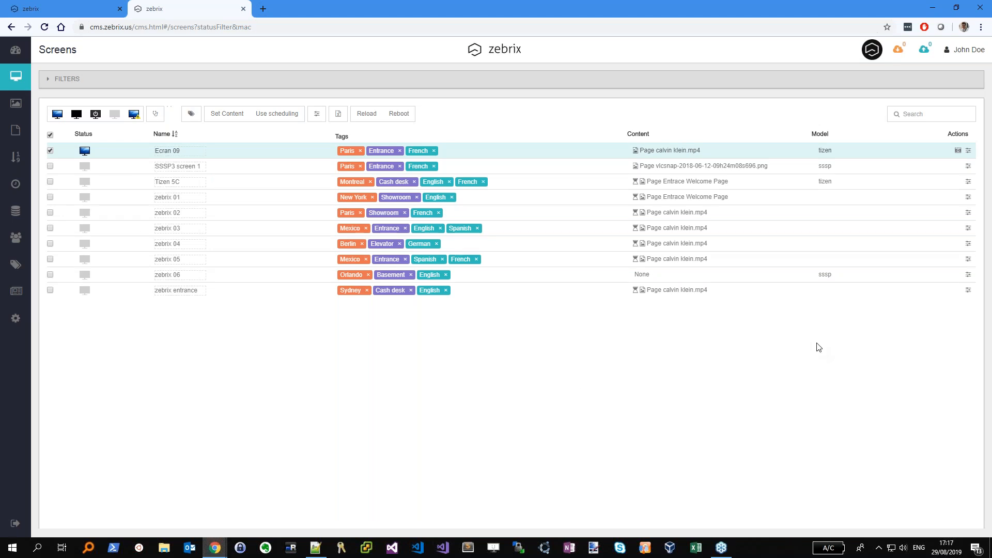
Take a remote screenshot of Ecran 09, refreshing until it loads, then close it
click(958, 150)
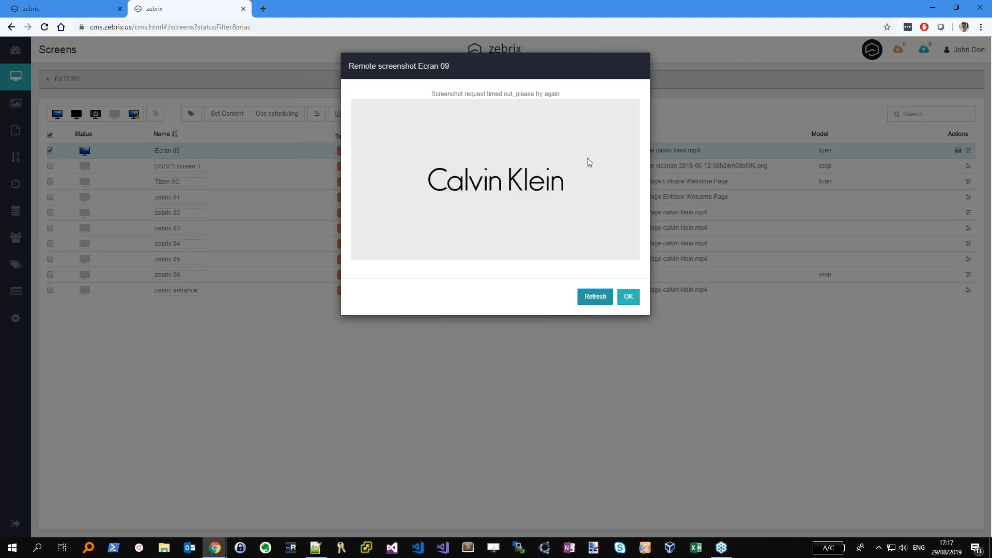
click(591, 302)
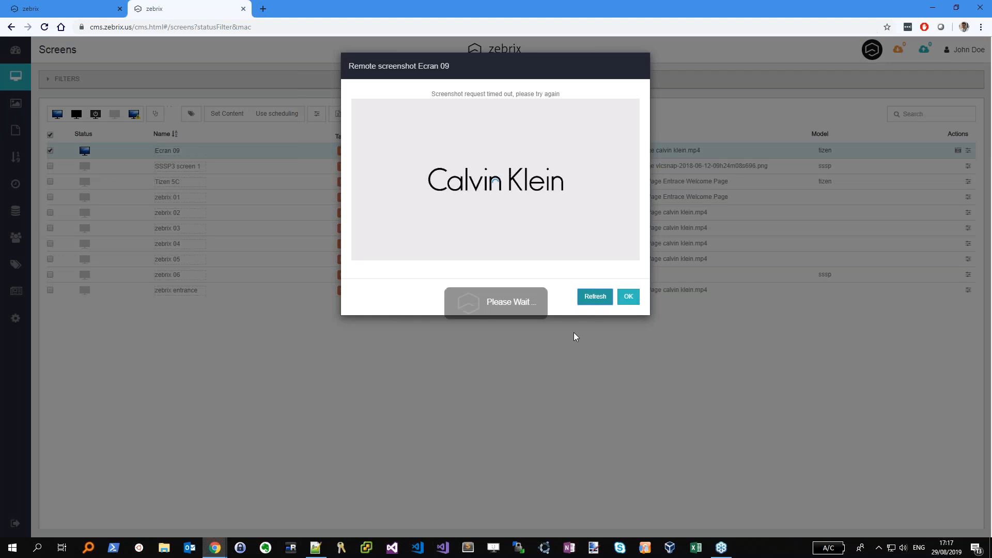
click(597, 297)
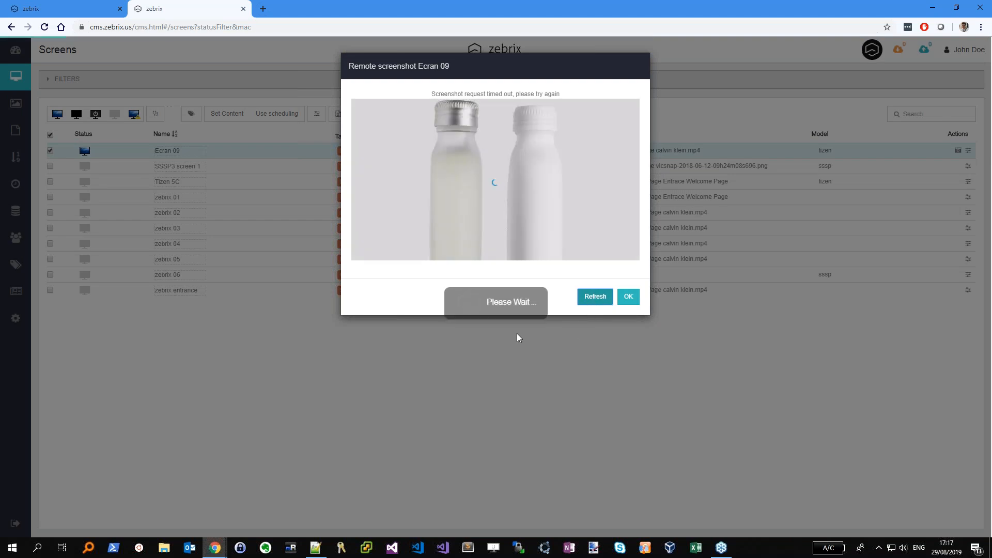
click(585, 296)
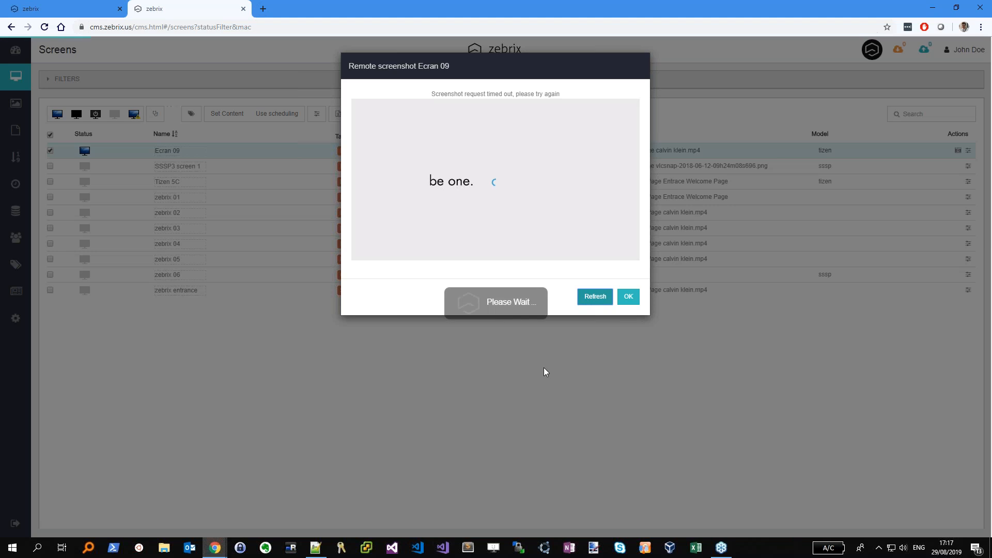
click(629, 296)
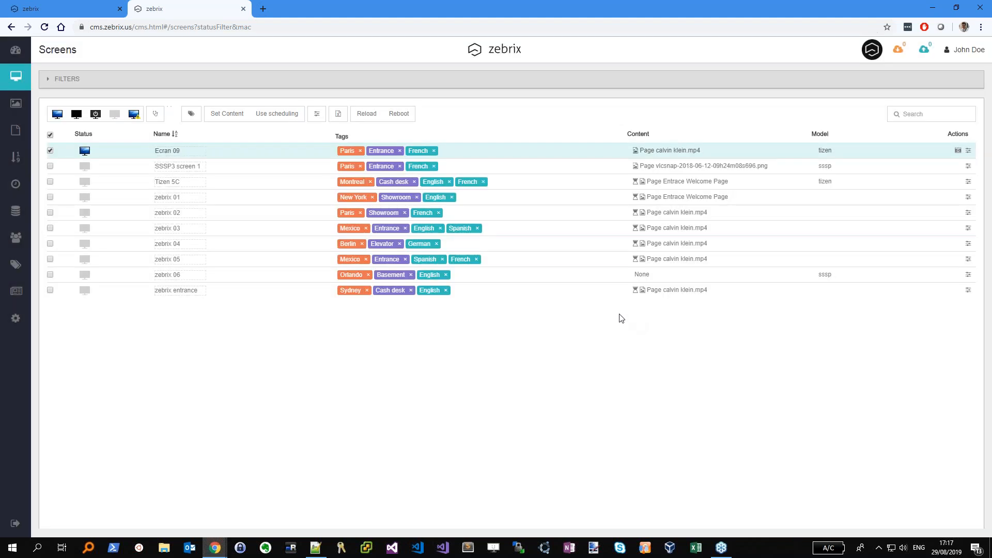
click(50, 134)
click(50, 134)
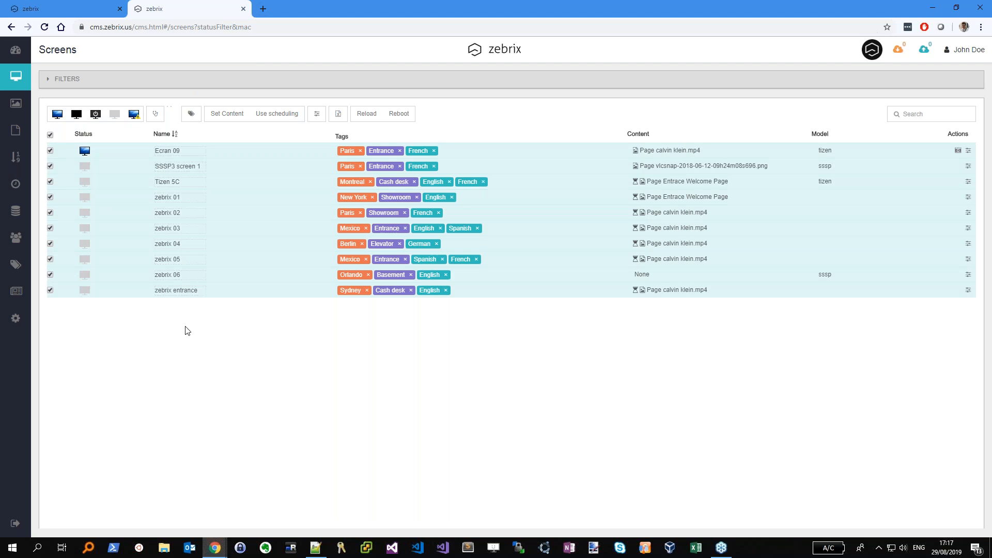
click(50, 135)
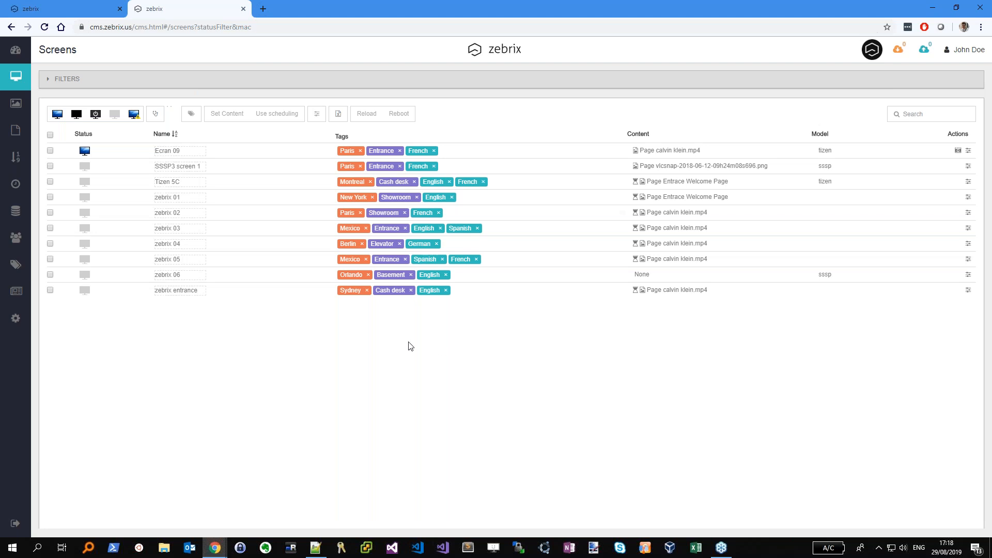
Inspect the screen tags and review the Cities, Locations and Languages tag groups
mouse_move(346, 153)
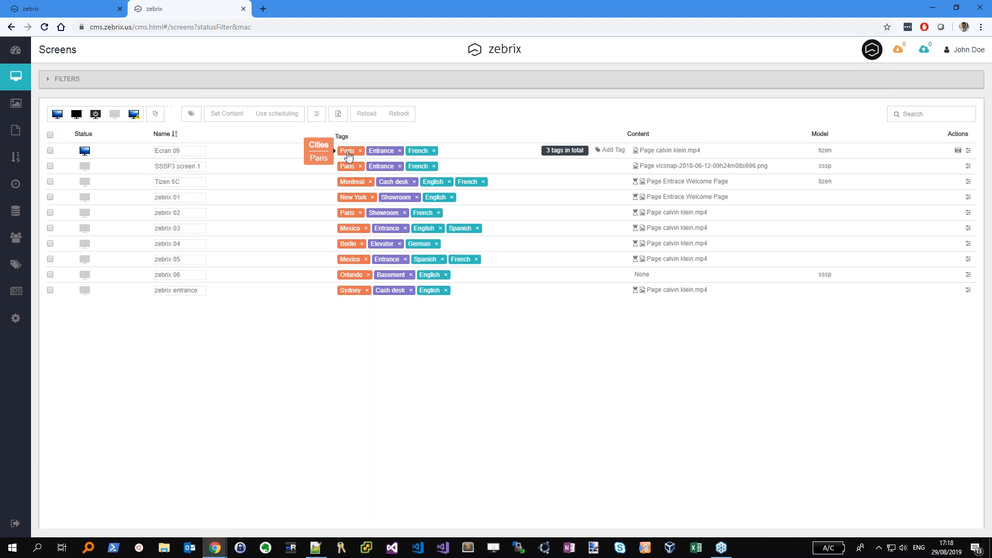
mouse_move(351, 186)
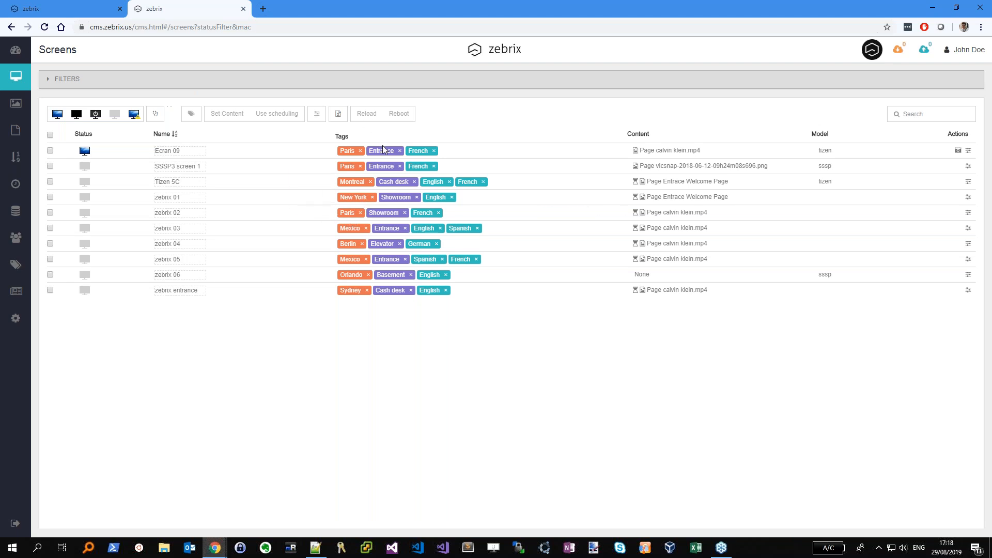
mouse_move(383, 153)
click(14, 265)
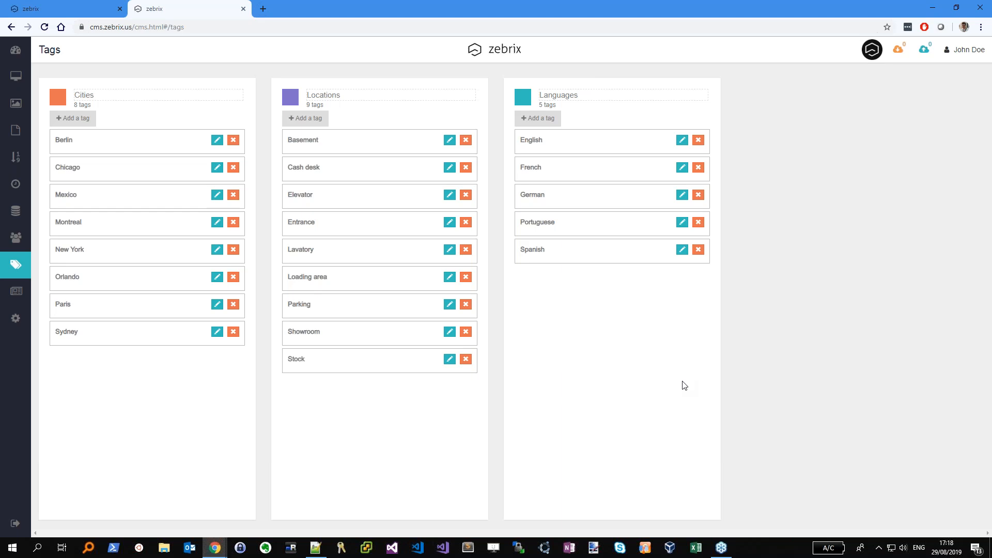
click(16, 76)
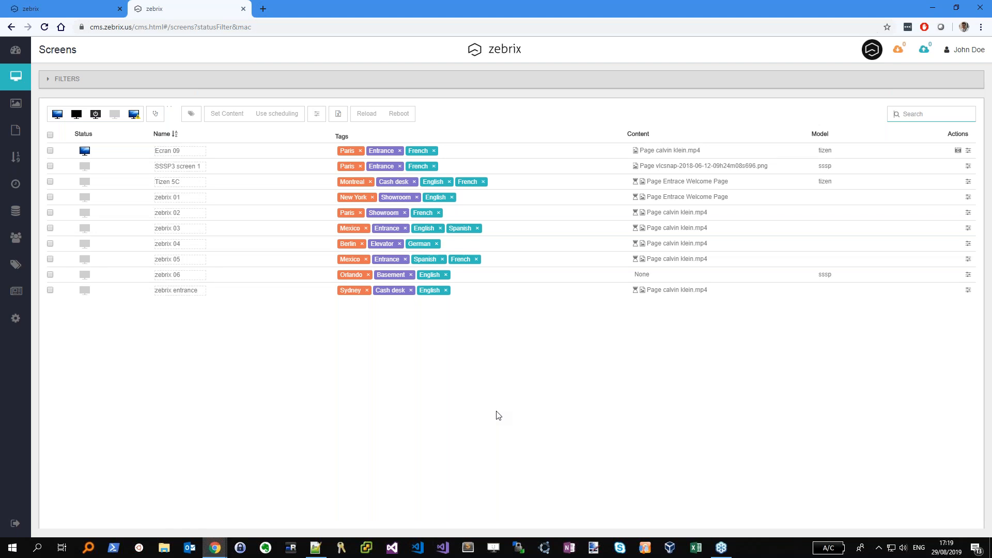
Expand the Screens filter panel listing Cities, Locations and Languages tags
click(367, 82)
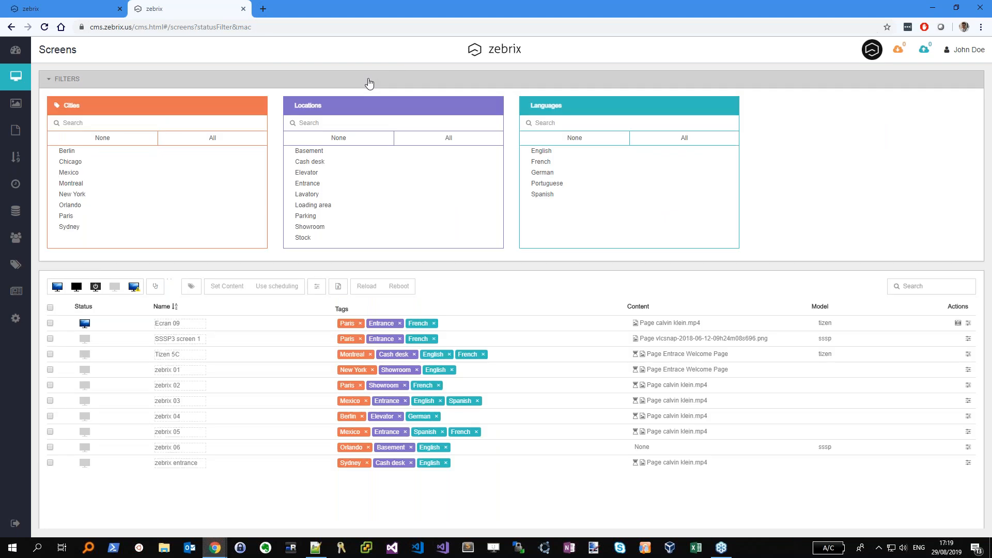
Filter screens by Mexico and English to isolate zebrix 03, then clear the filter
click(81, 78)
click(97, 82)
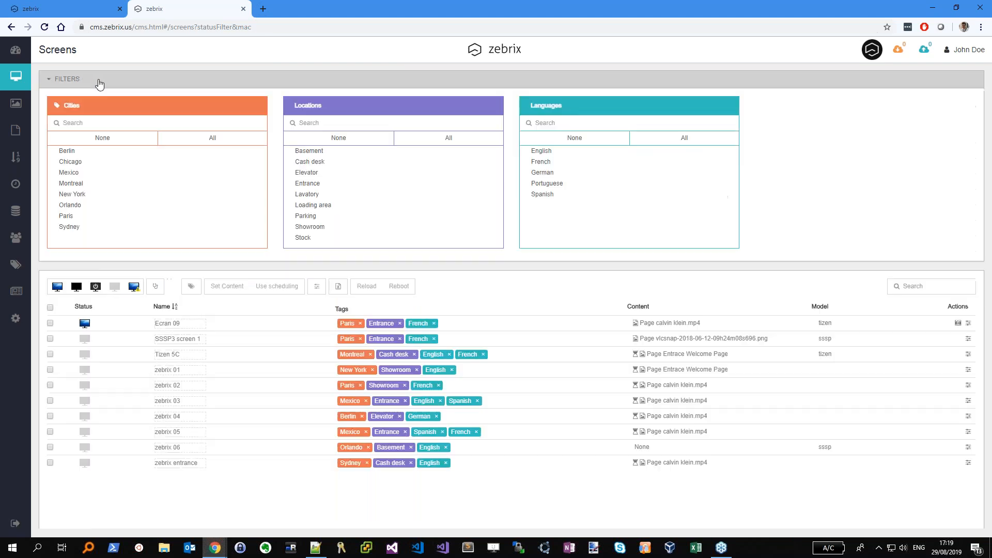
click(71, 172)
click(202, 79)
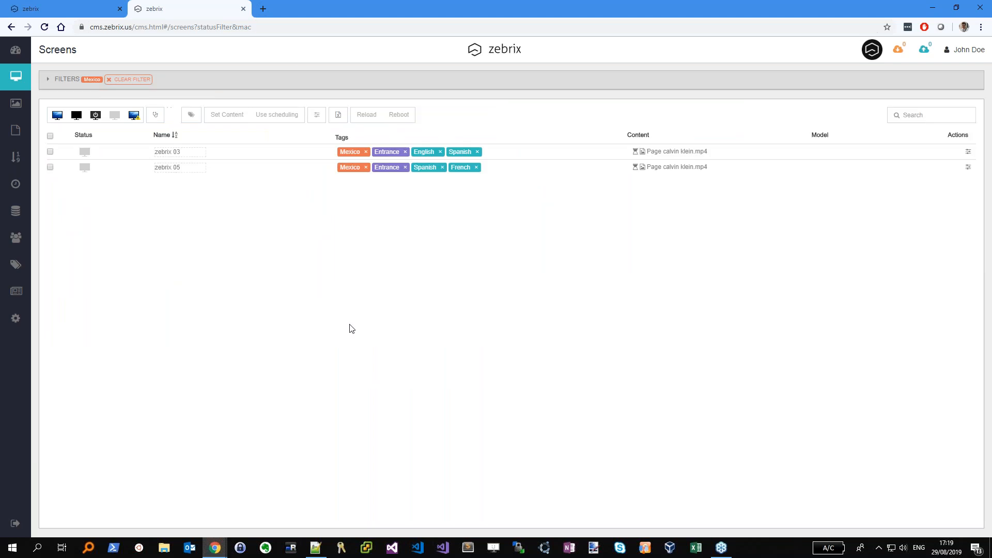
click(232, 82)
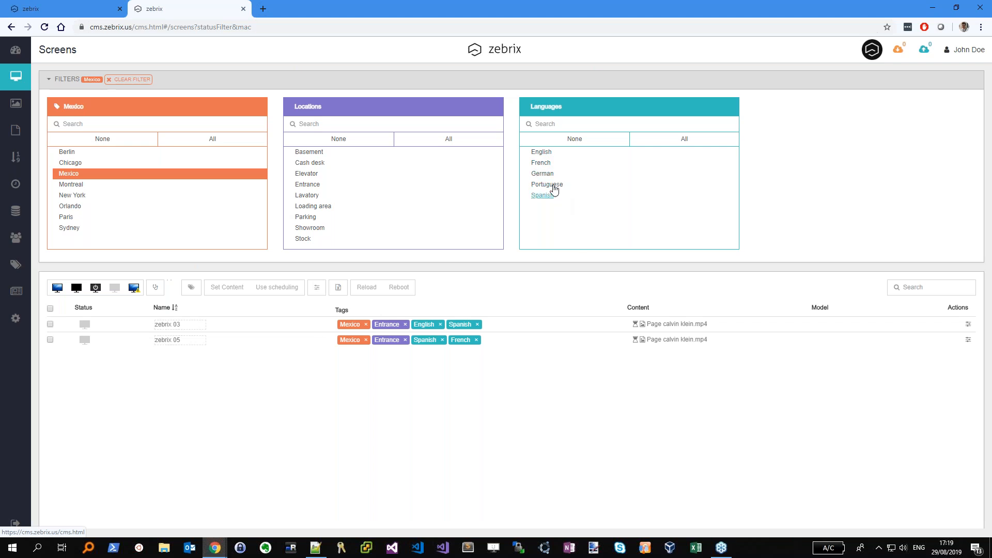
click(548, 153)
click(534, 83)
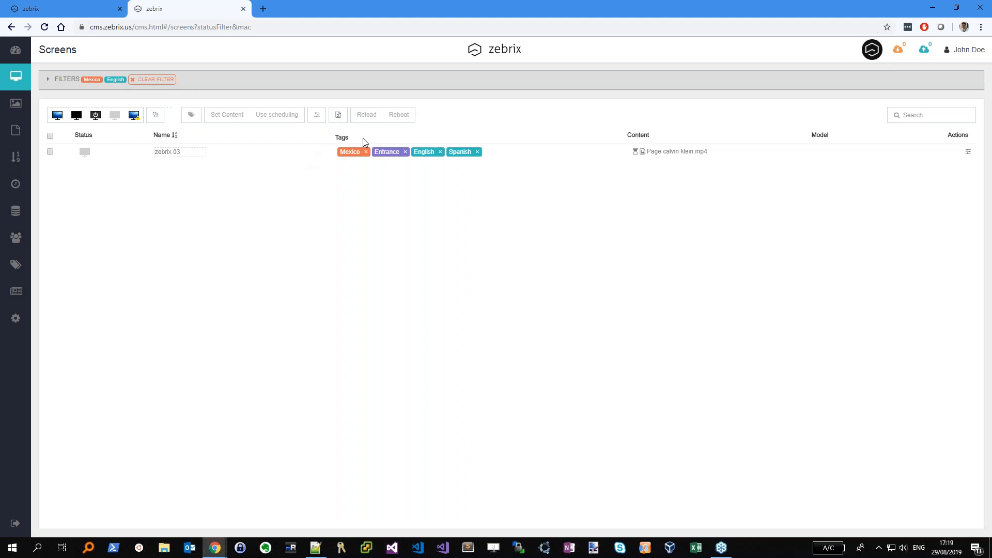
click(170, 86)
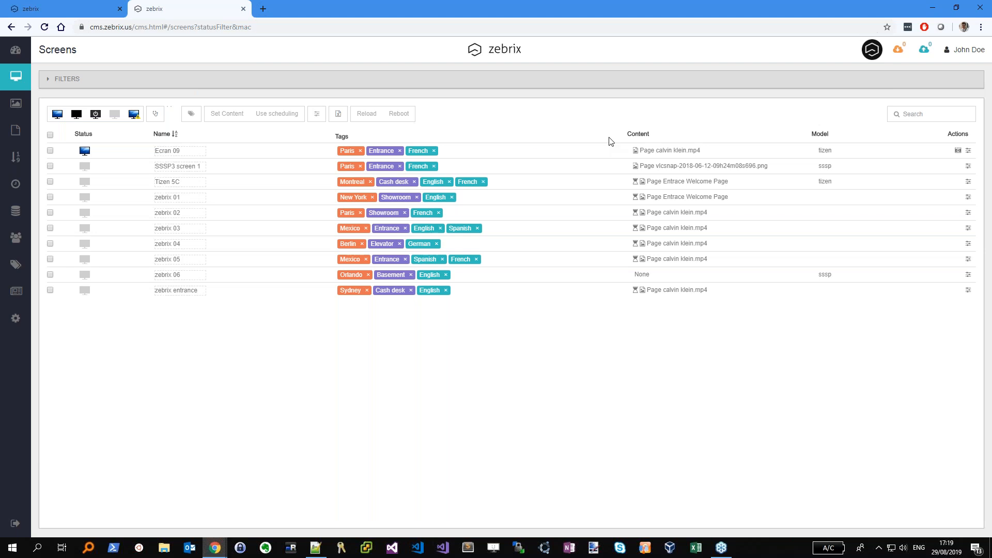
Check the calvin klein.mp4 page details, then go to the Medias library
click(655, 151)
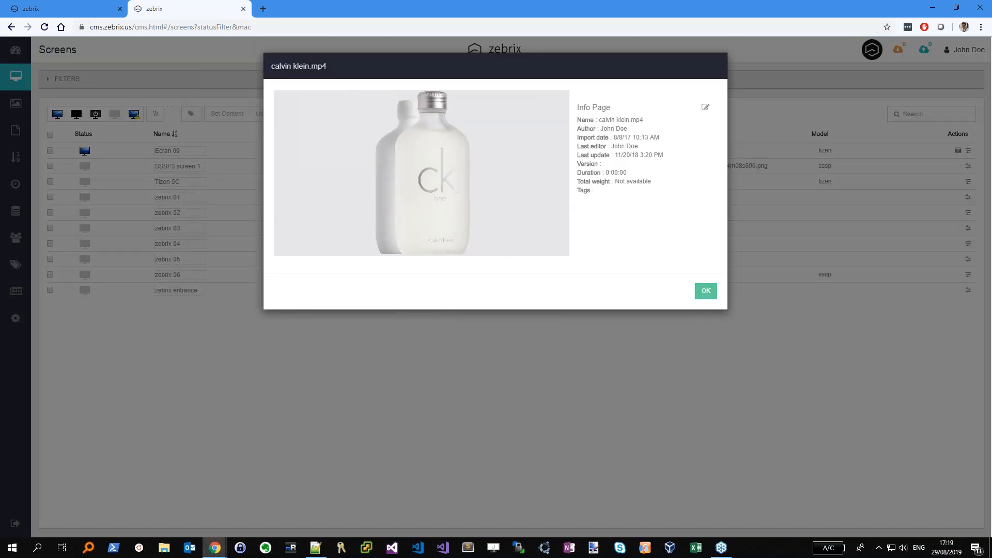
click(706, 291)
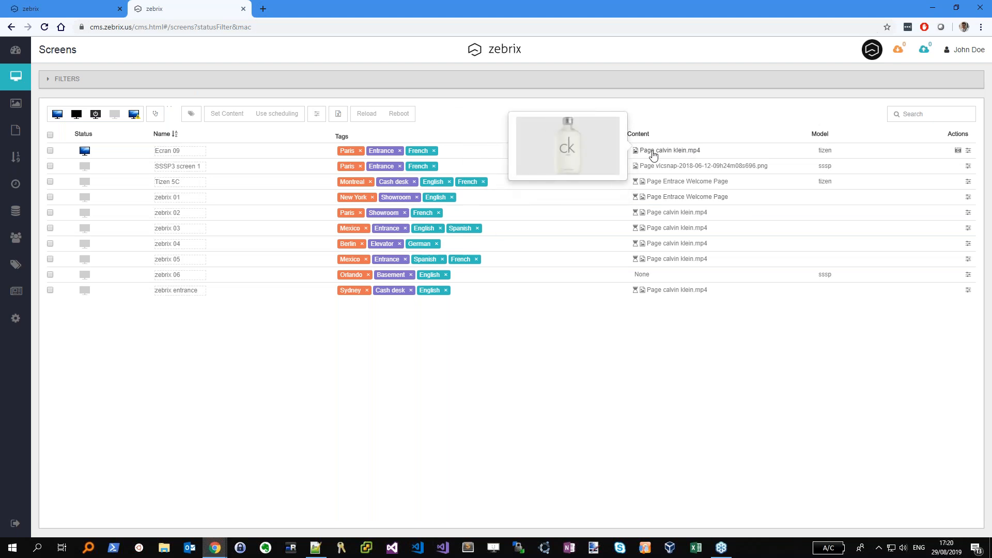
click(14, 105)
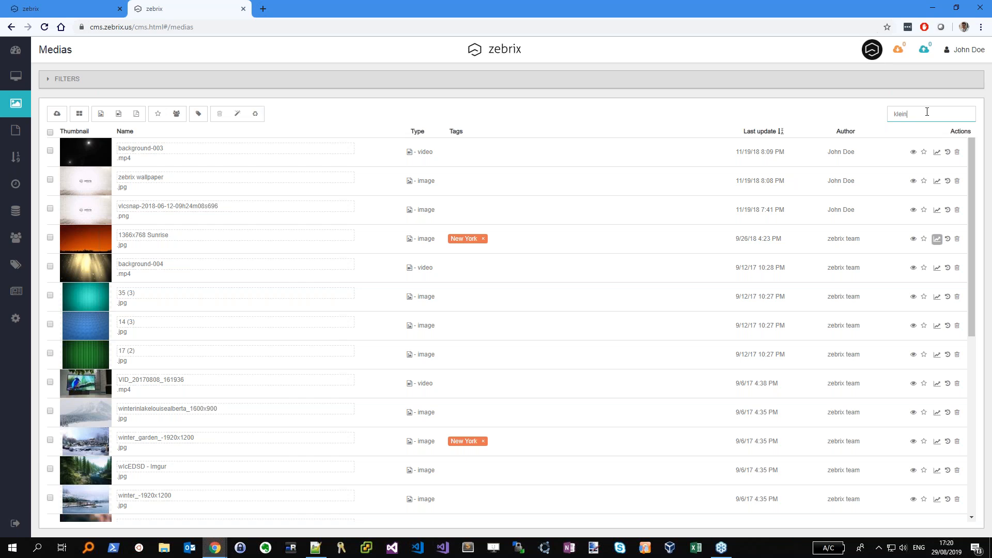
Search media for klein and give both calvin klein.mp4 videos the English tag
key(Return)
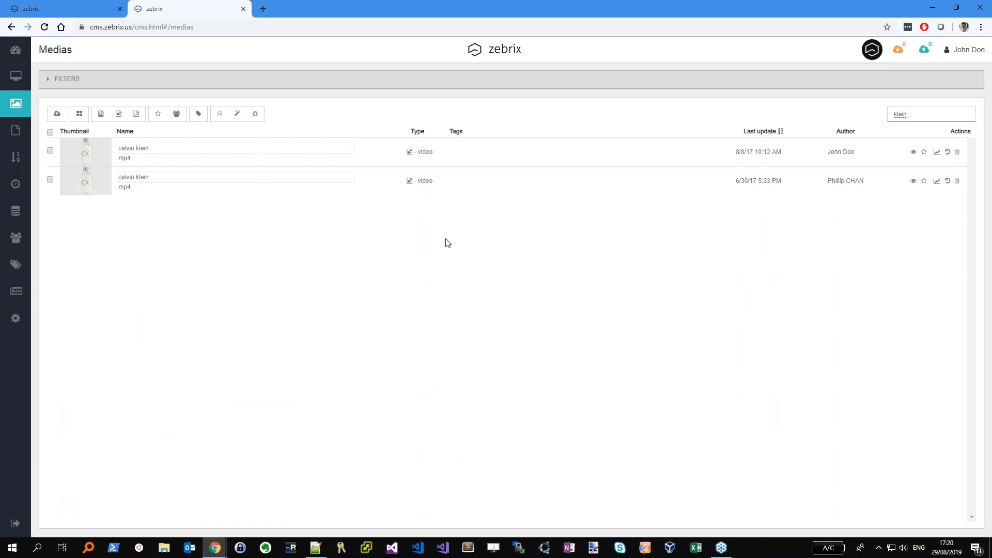
click(578, 153)
text(Eng)
key(Return)
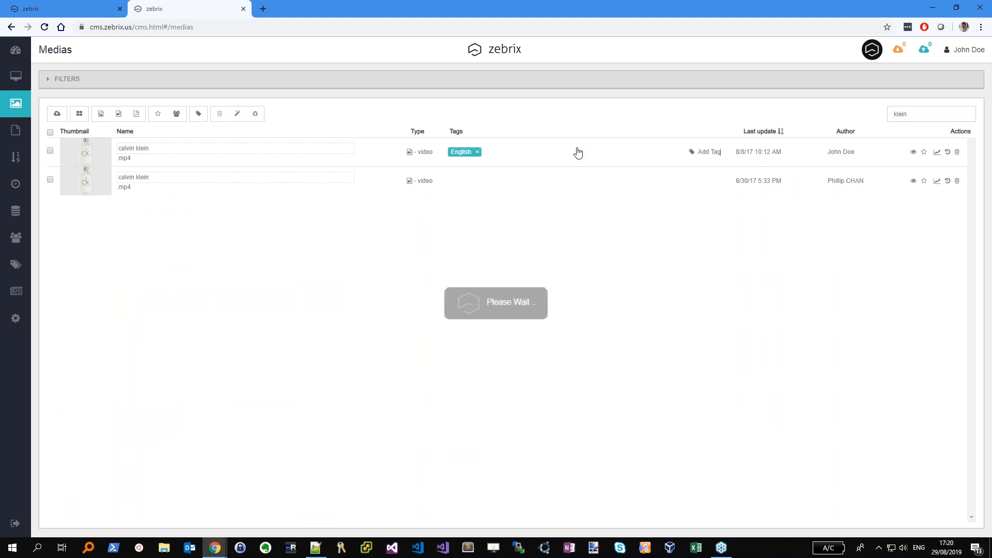
click(673, 178)
text(Engl)
key(Return)
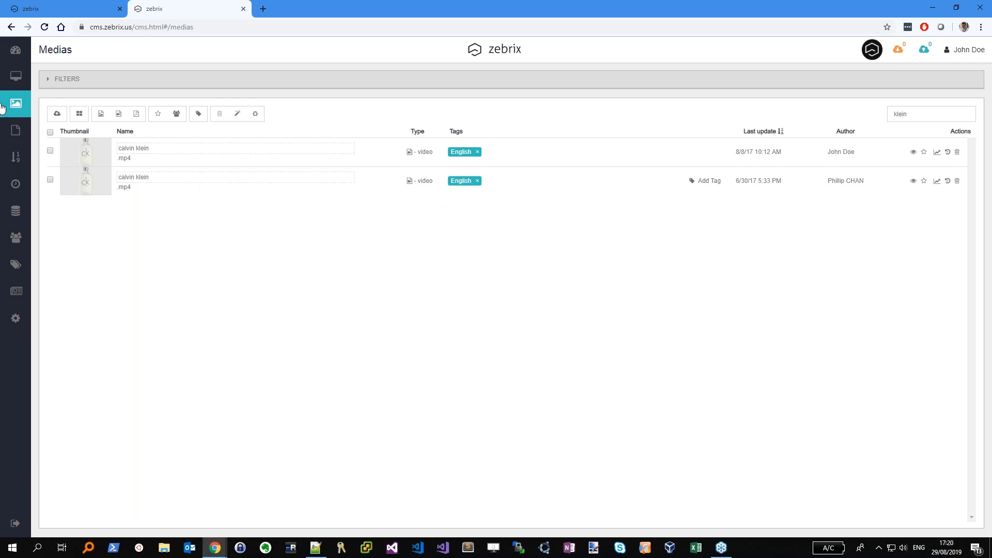
click(16, 78)
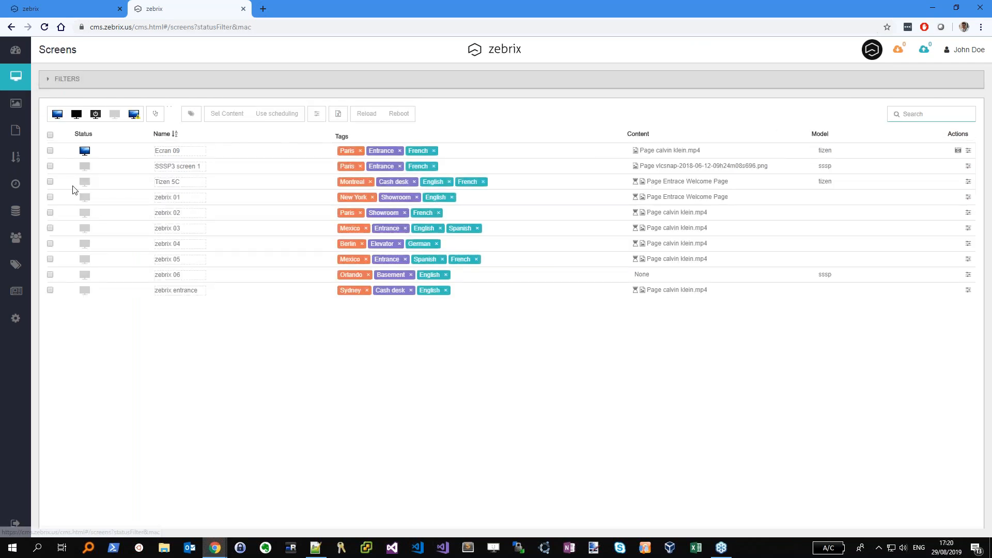
Set Ecran 09's content back to the existing zebrix wallpaper.jpg page
click(50, 150)
click(212, 116)
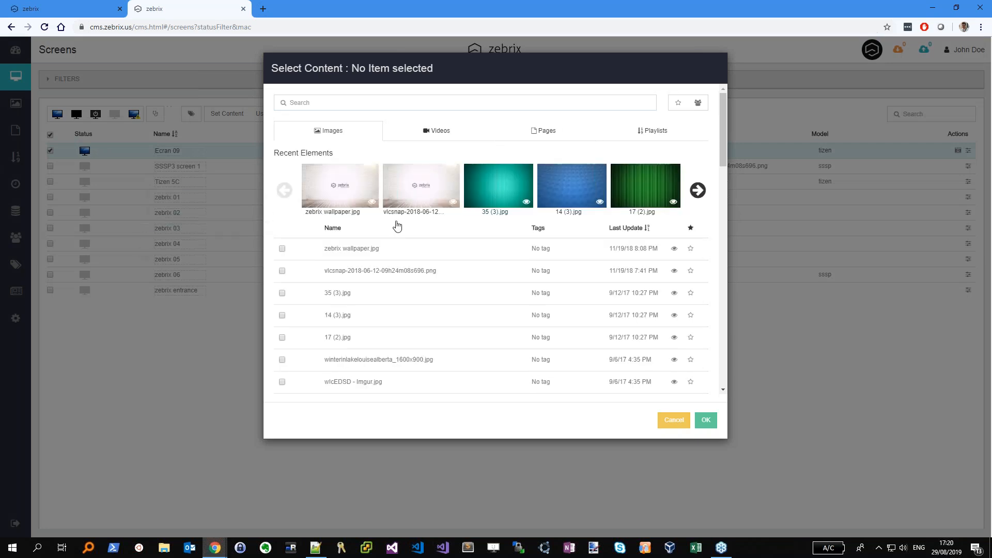
click(355, 191)
click(703, 422)
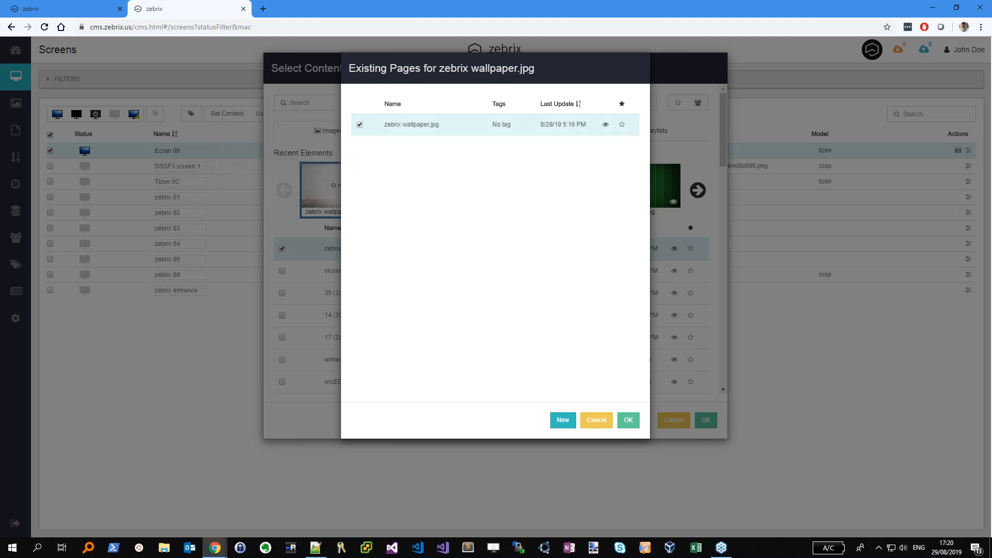
click(628, 420)
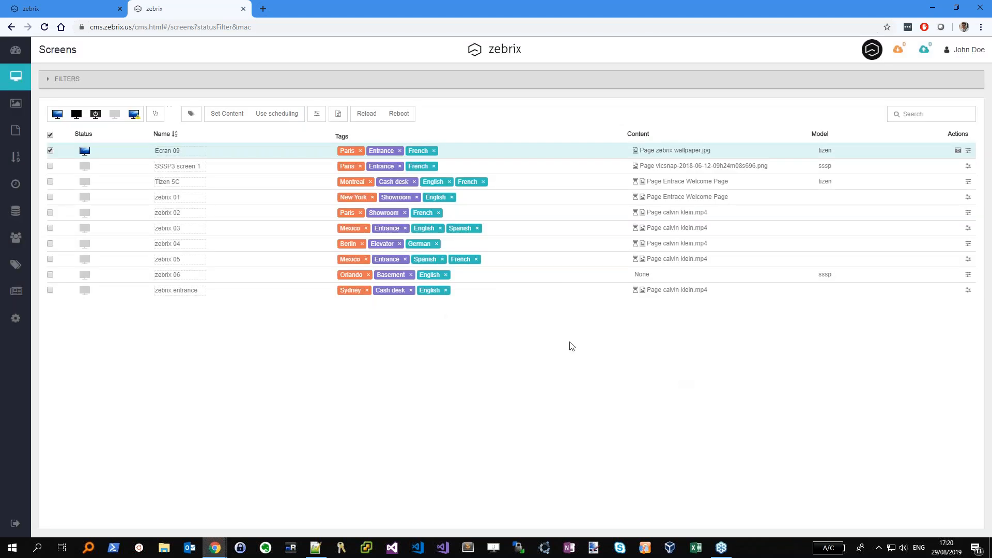
Browse the video content for Ecran 09, cancel without changes, and open the Medias library
click(221, 117)
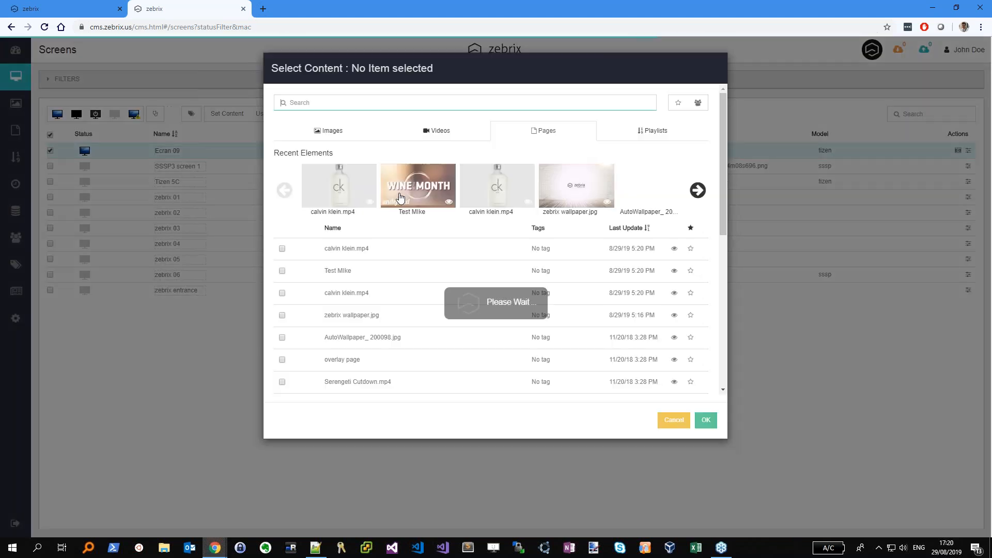
click(418, 136)
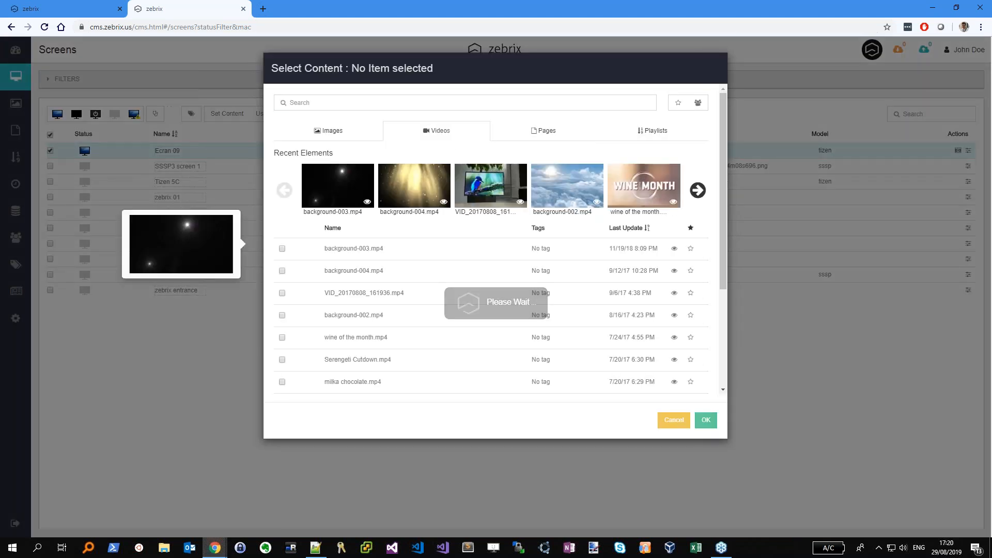
scroll(500, 261, down, 3)
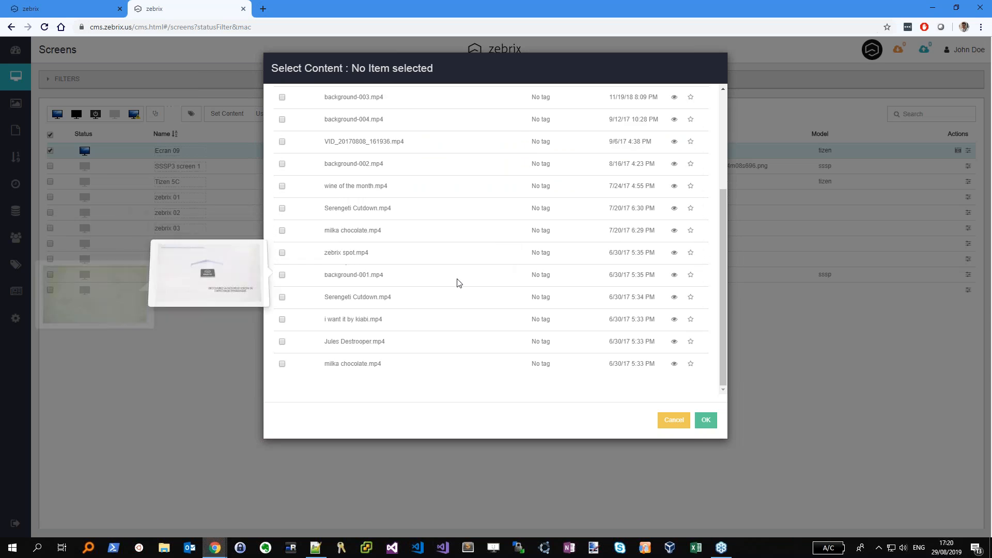
scroll(498, 268, up, 3)
scroll(456, 284, up, 1)
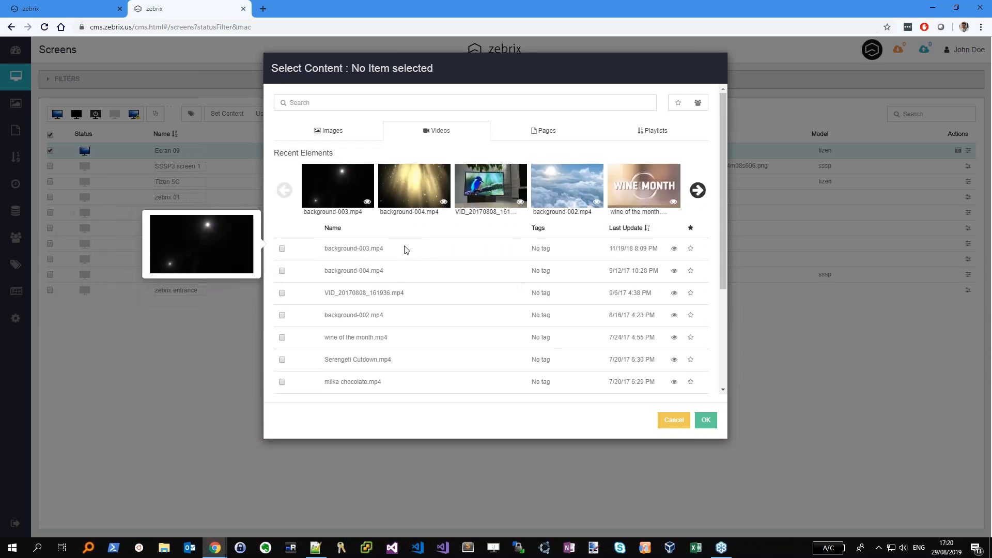
click(672, 420)
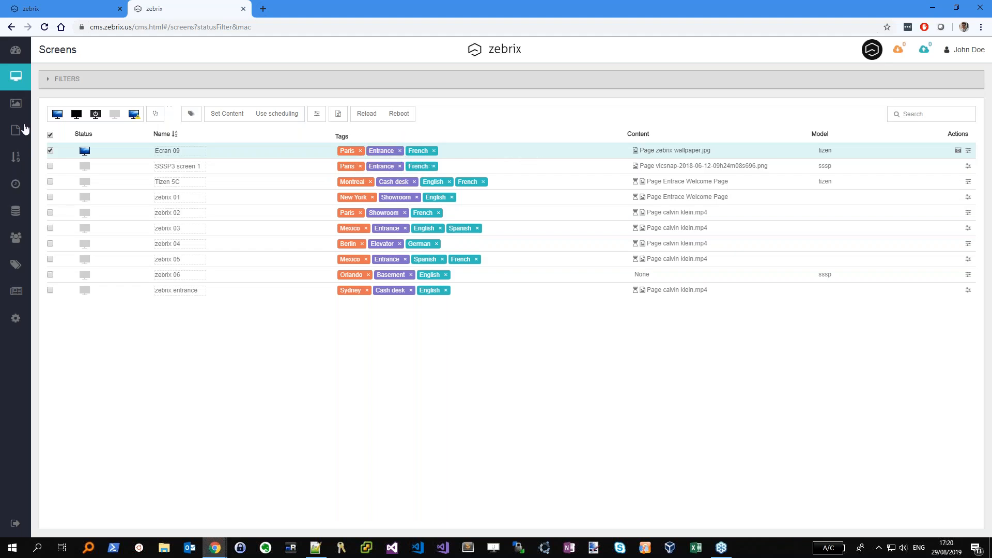
click(16, 104)
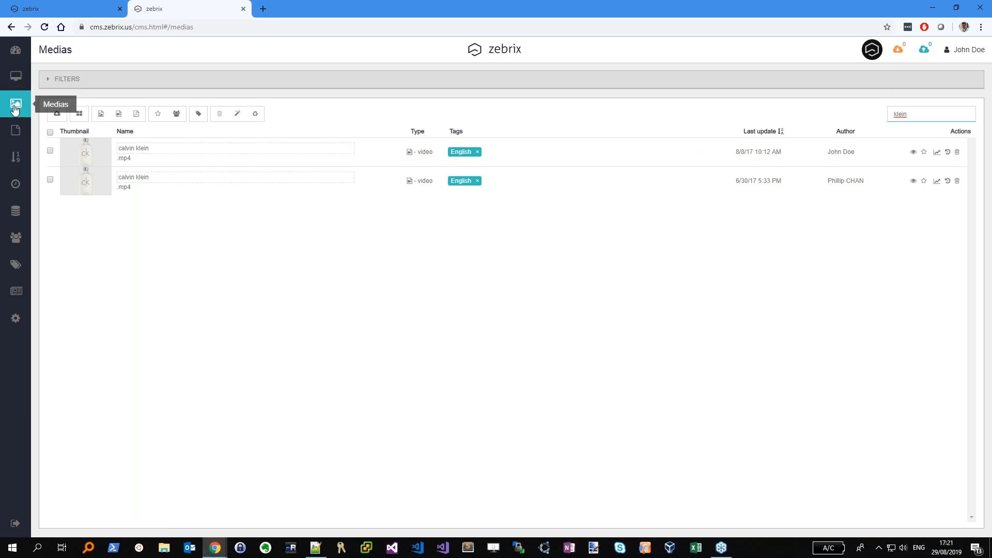
Clear the 'klein' filter from the Medias search, then switch to File Explorer
click(915, 114)
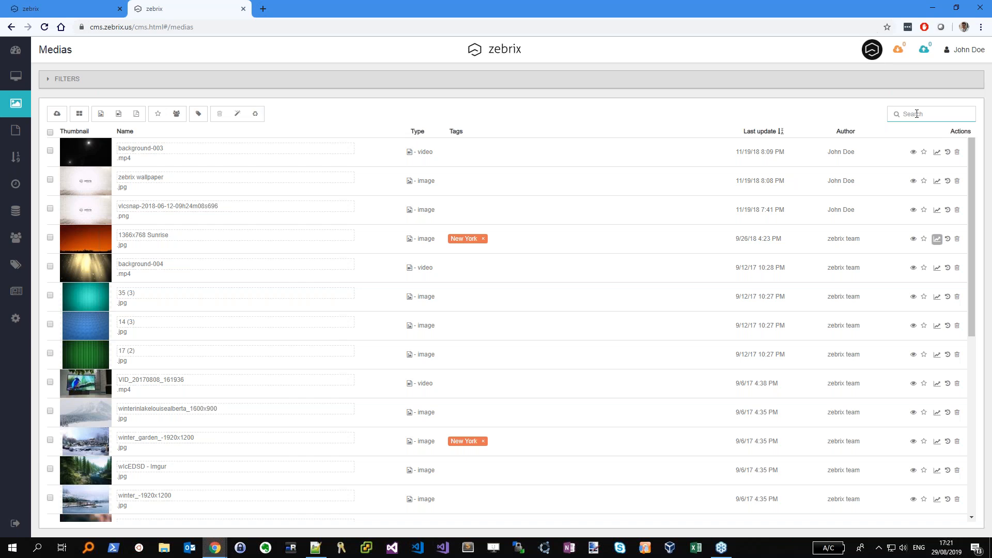
click(164, 547)
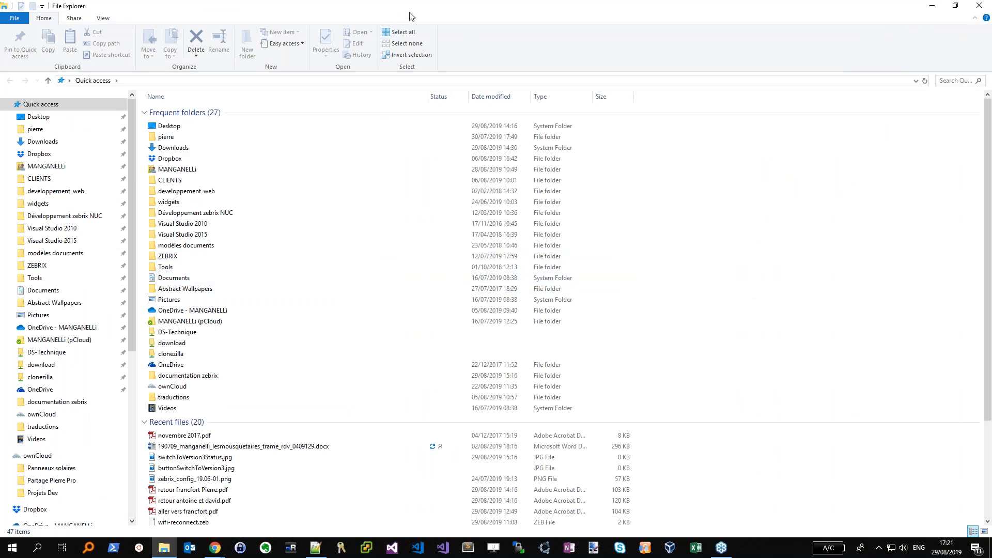
Open Pictures\demo\Nature in a smaller File Explorer window placed over the browser
drag(587, 27, 703, 133)
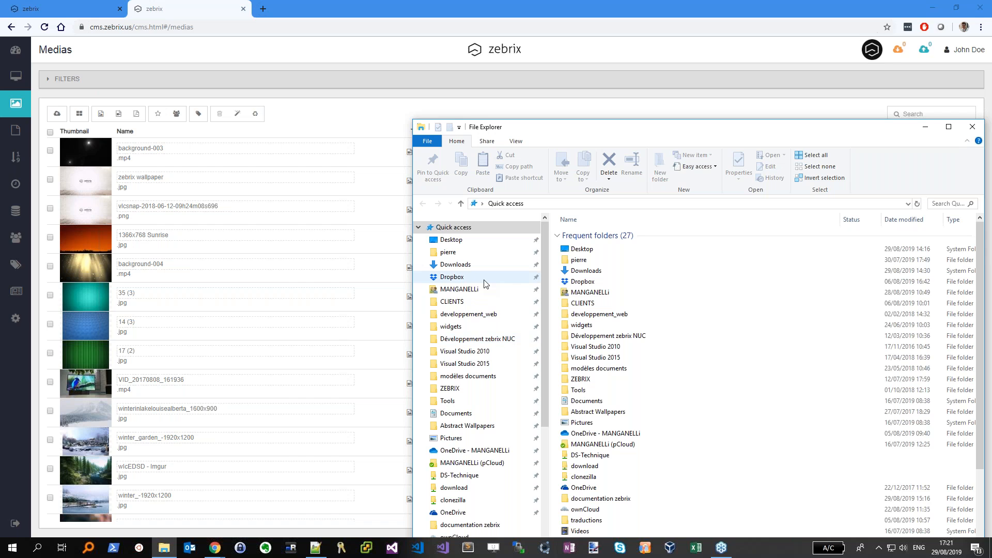
scroll(485, 283, down, 2)
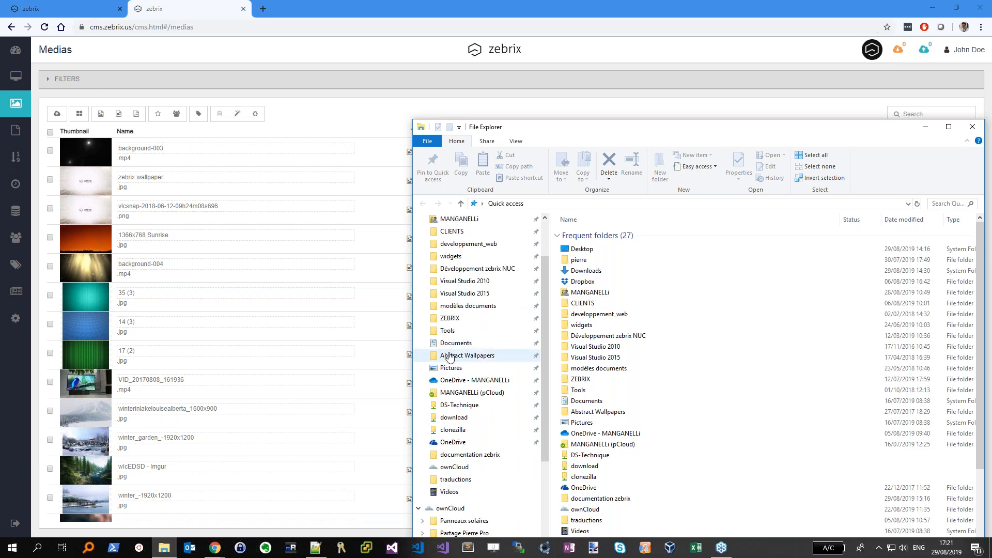
click(449, 368)
drag(810, 145, 669, 128)
double_click(802, 232)
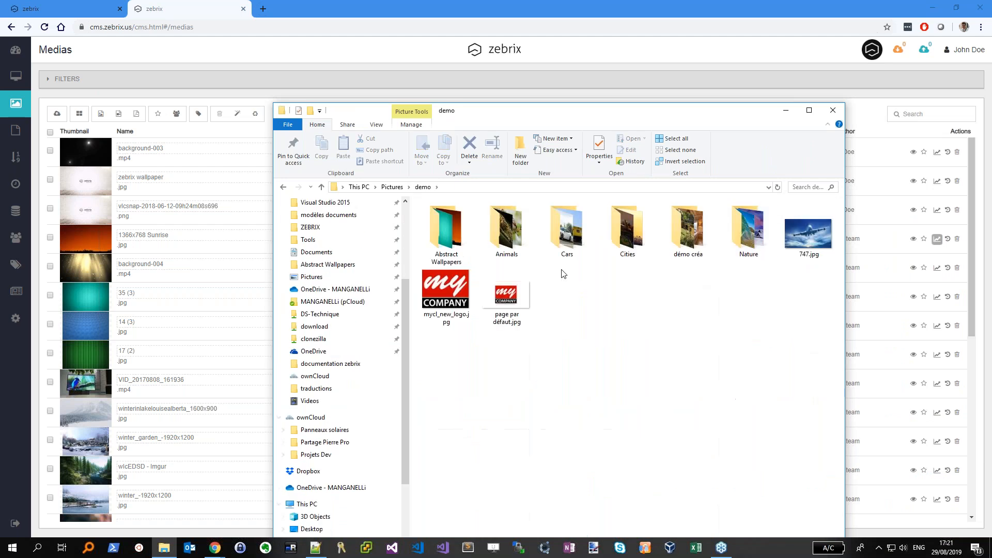
double_click(747, 229)
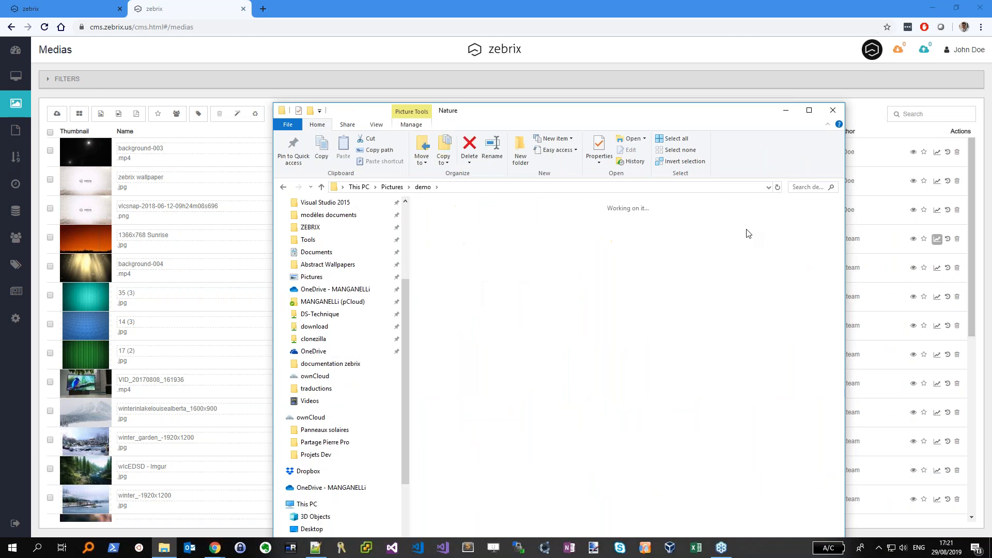
Upload UNITY 2014 (5), UNITY 2014 (2) and Theoasis - 2880x1800 into the Medias library
click(625, 212)
ctrl+click(566, 216)
ctrl+click(518, 223)
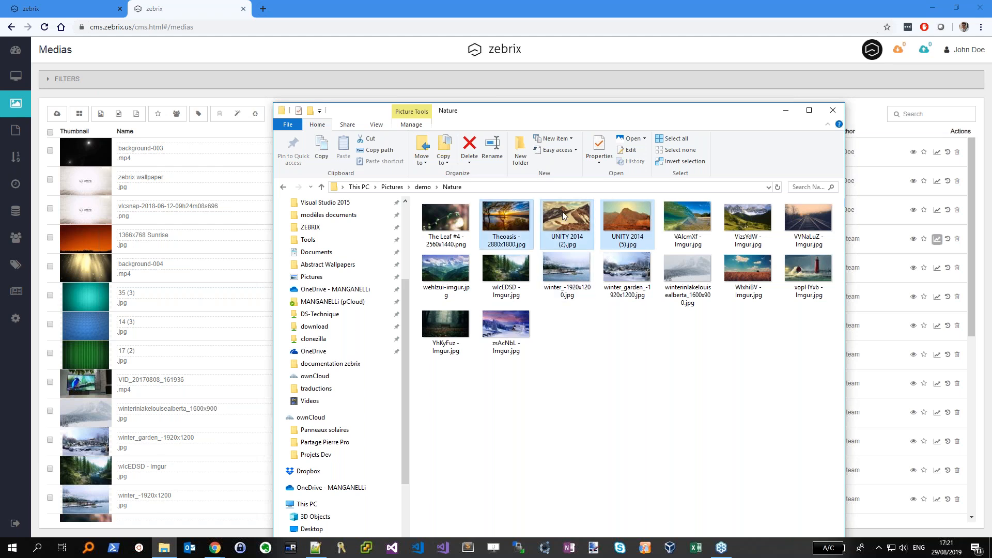
drag(562, 212, 196, 248)
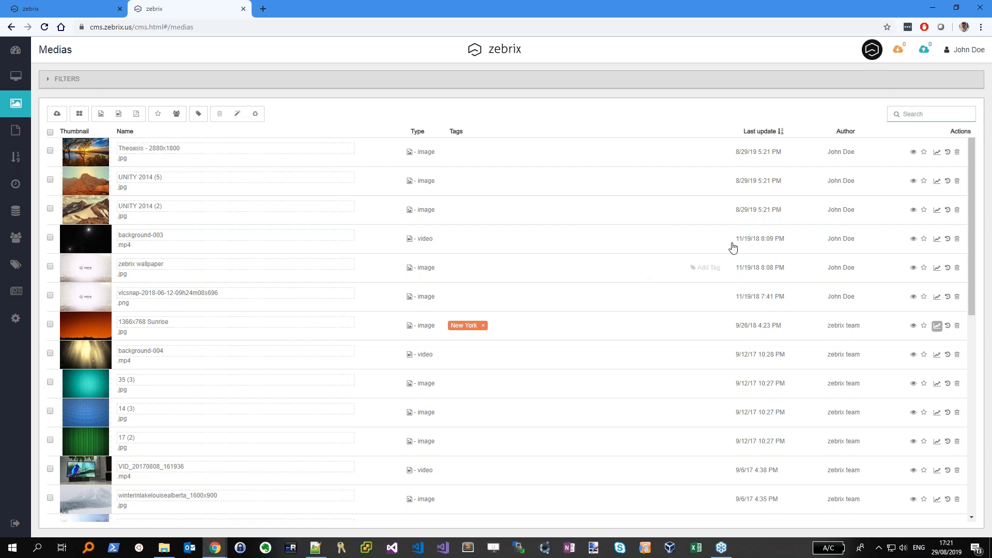
Assign Theoasis - 2880x1800.jpg to Ecran 09, creating a new page from the image
click(912, 152)
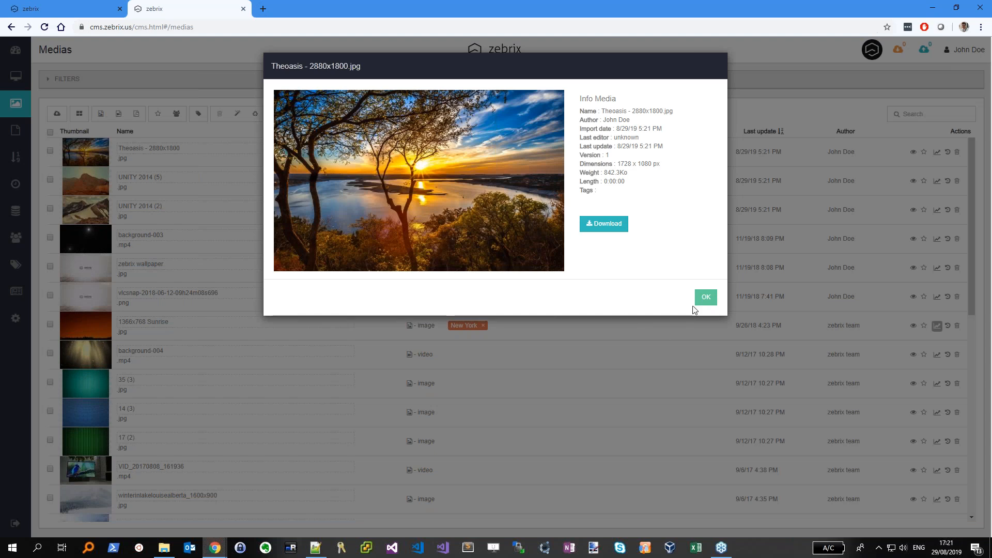
click(703, 298)
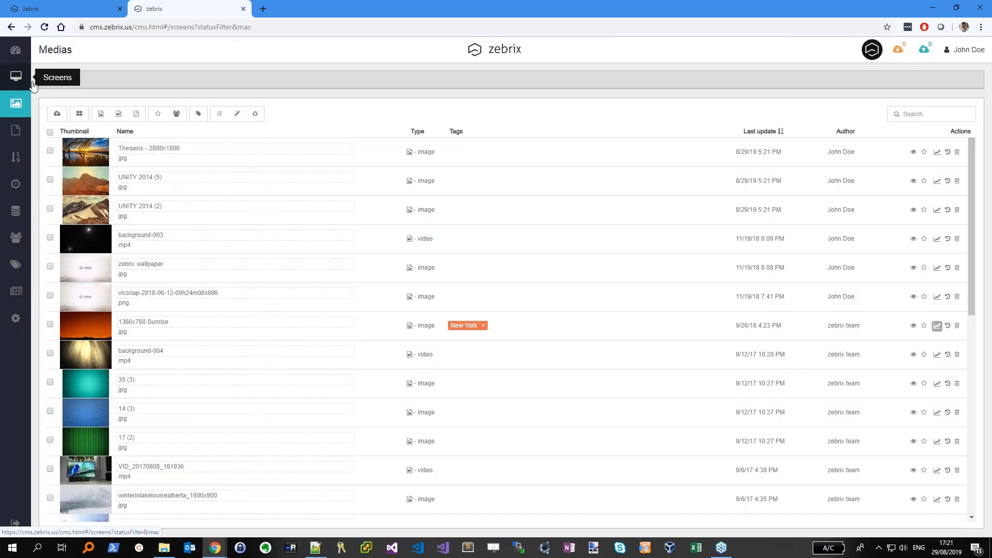
click(16, 76)
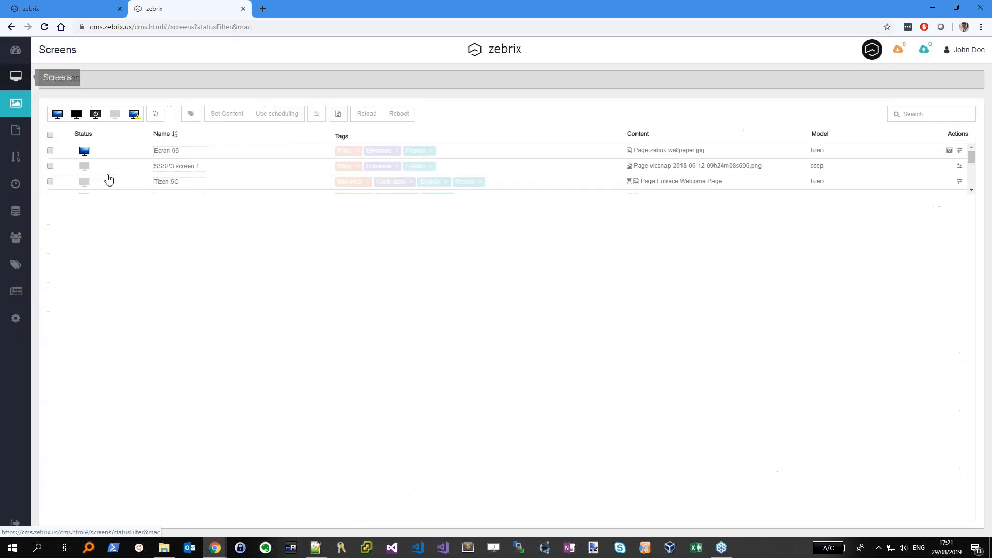
click(50, 152)
click(219, 115)
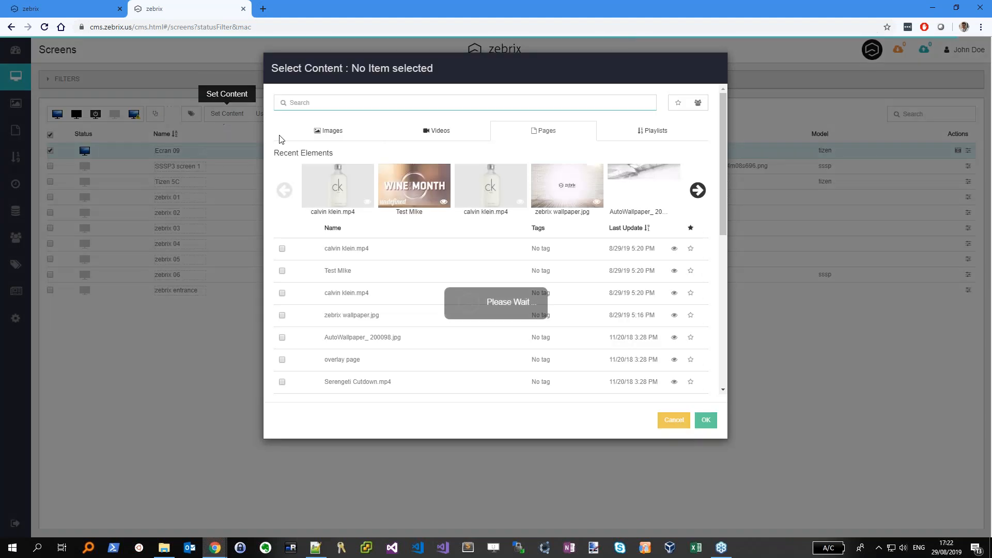
click(331, 132)
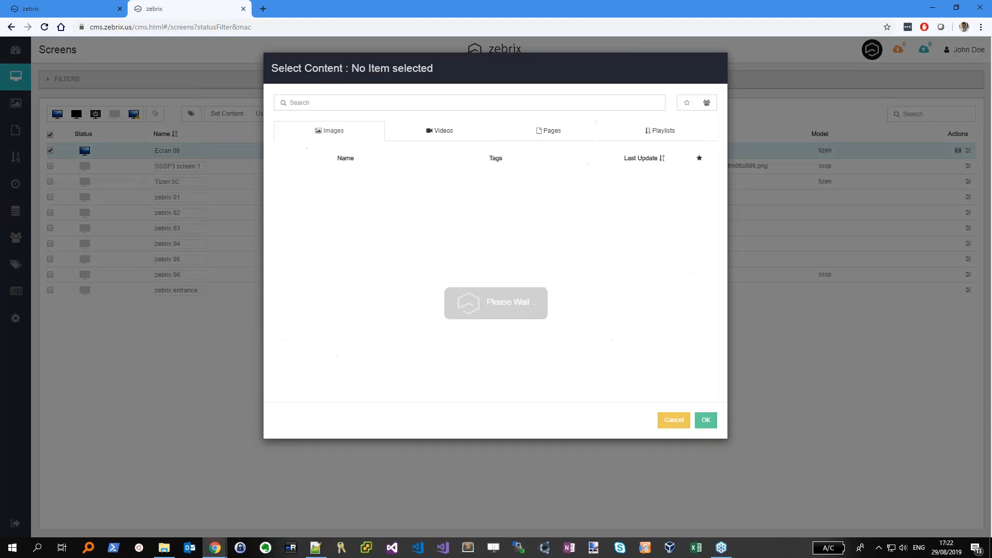
click(347, 185)
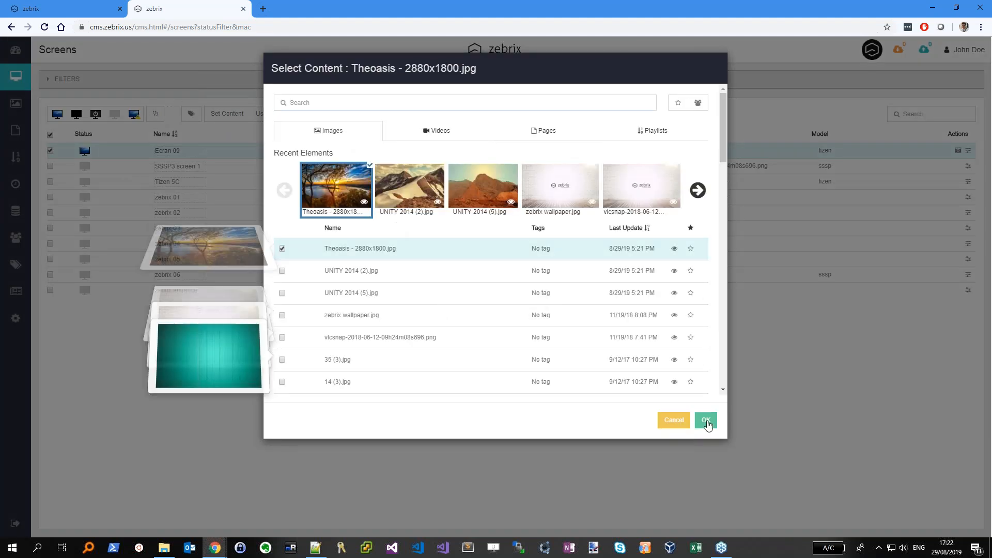
click(706, 420)
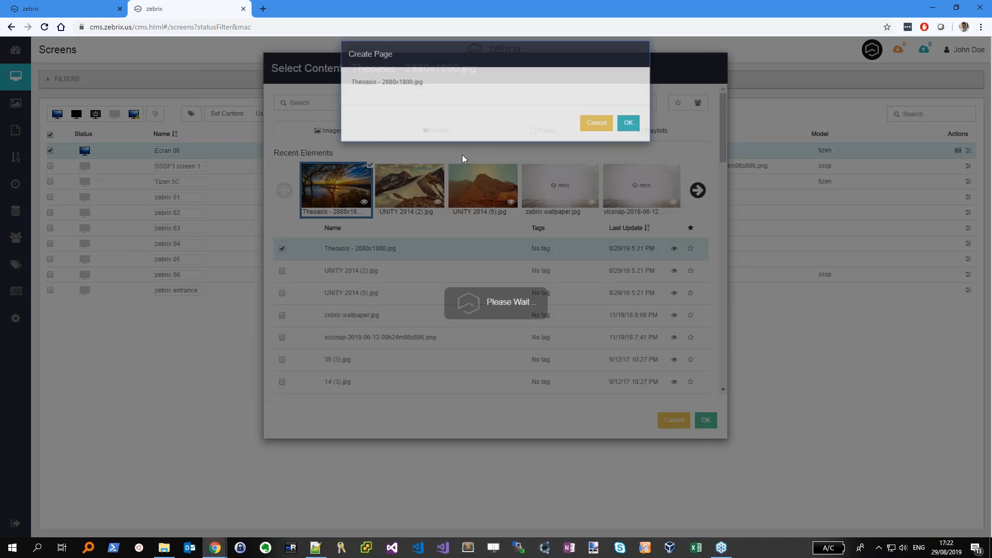
click(699, 417)
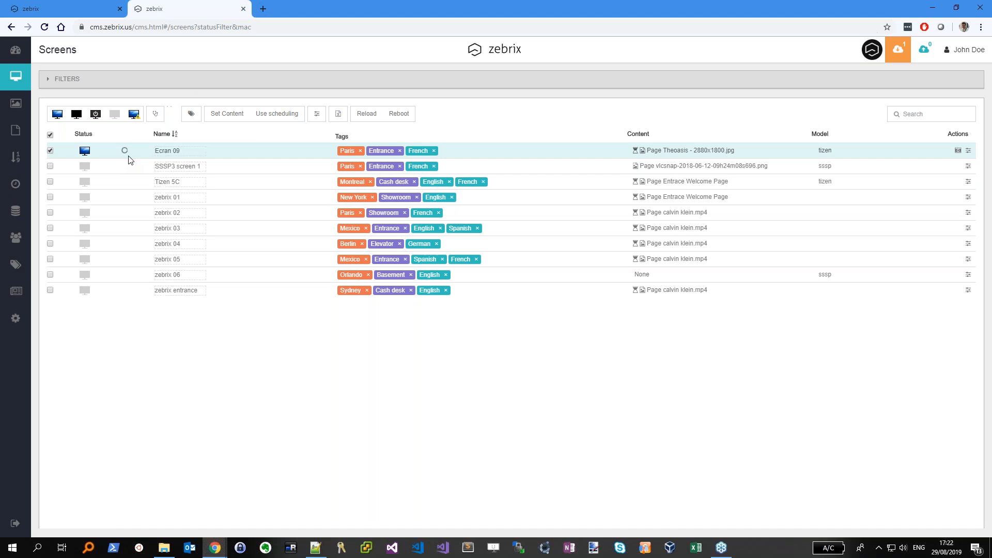
mouse_move(678, 159)
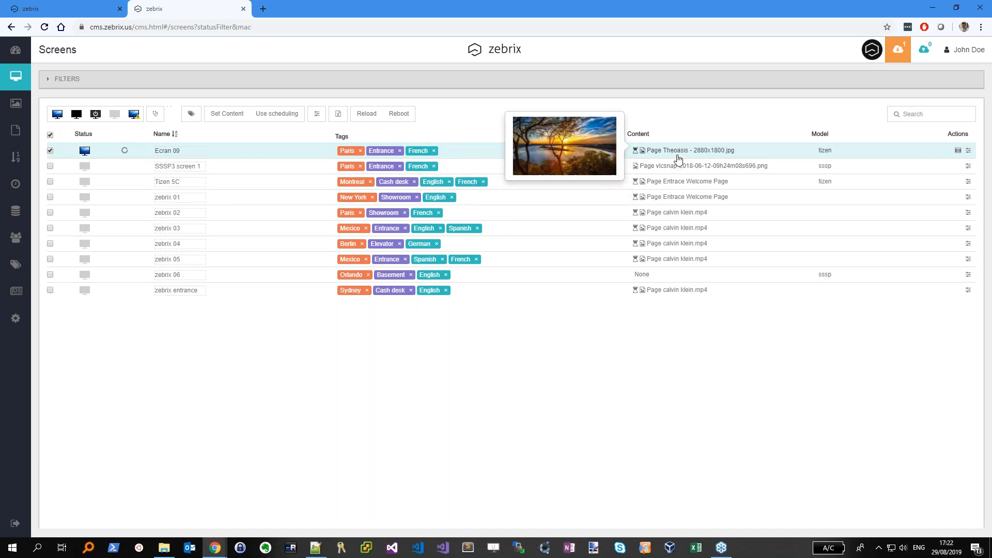
click(957, 150)
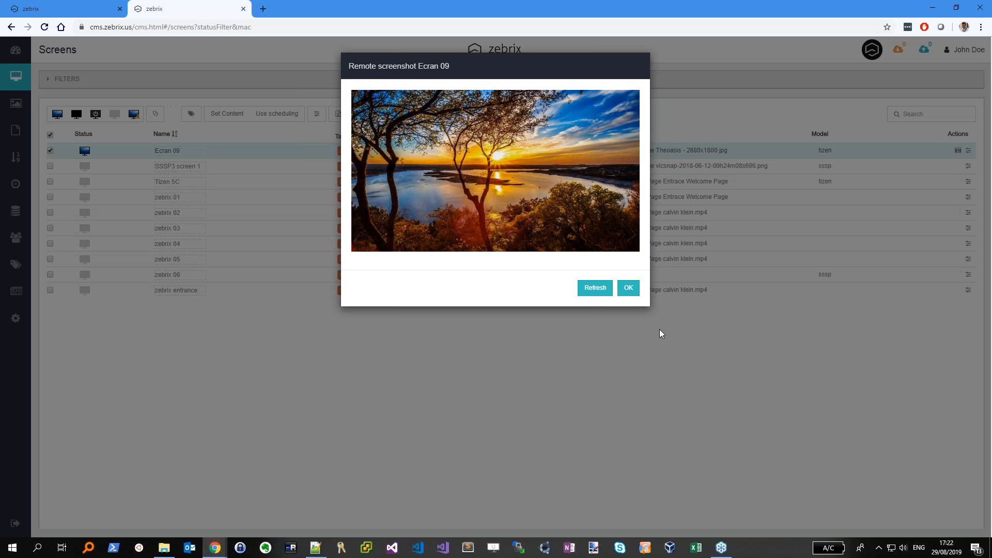
click(628, 287)
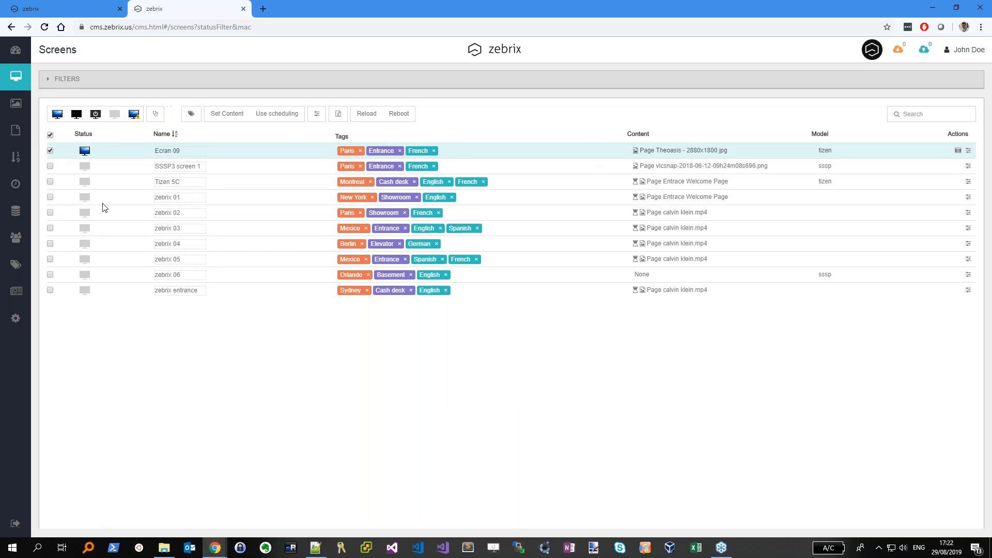
Open the Theoasis - 2880x1800.jpg page in the editor from the Pages list
click(16, 133)
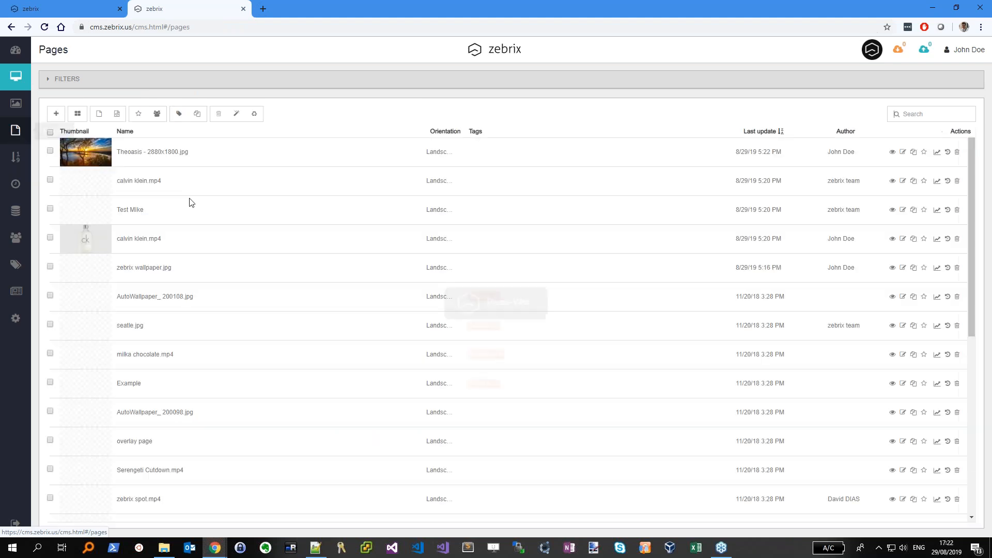
click(902, 152)
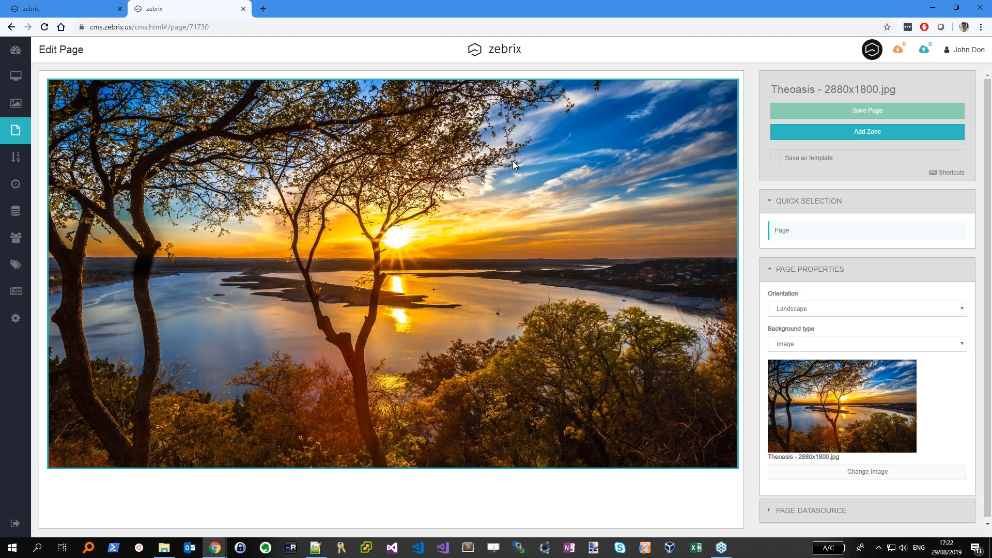
Add a new zone and place it right of the page centre
click(858, 139)
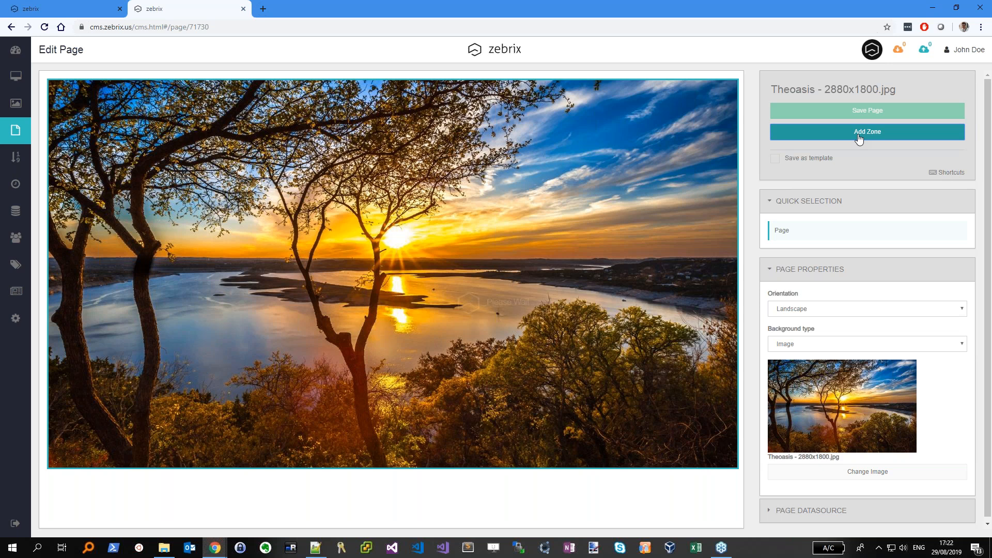
drag(121, 111, 716, 229)
drag(665, 207, 635, 227)
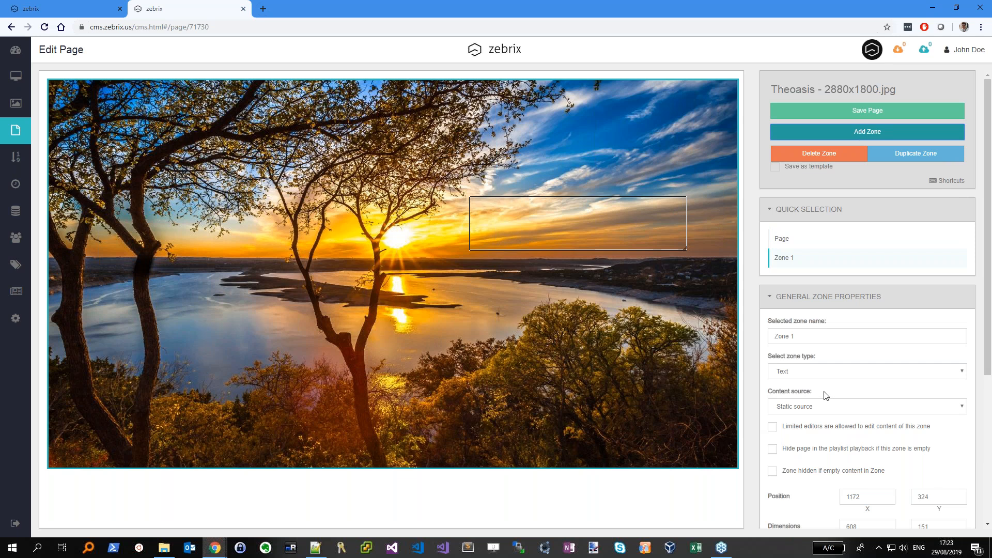
scroll(826, 395, down, 5)
scroll(804, 344, up, 5)
drag(768, 356, 823, 361)
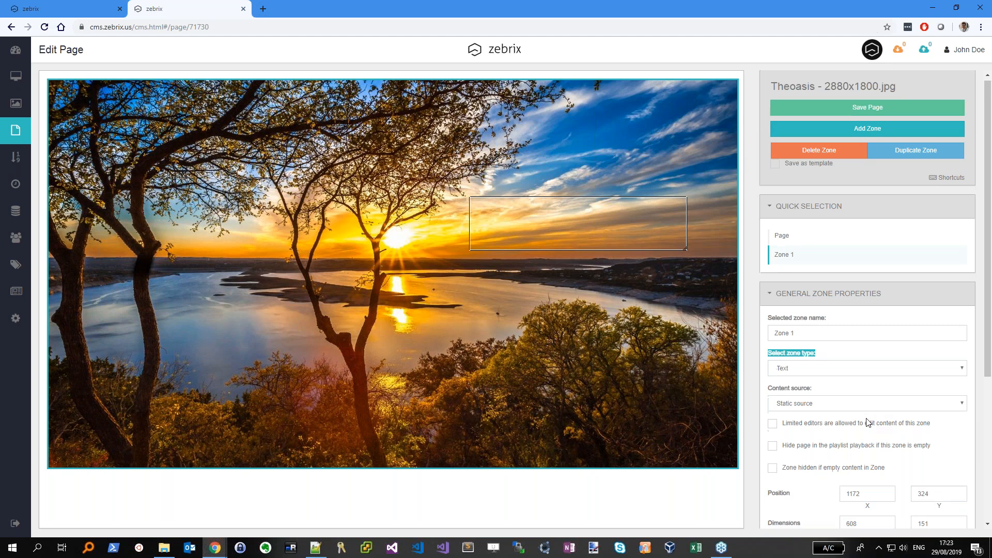
Enter 'Welcome in zebrix' as the zone's text content
scroll(866, 417, down, 4)
click(804, 453)
text(Welcome in zebrix)
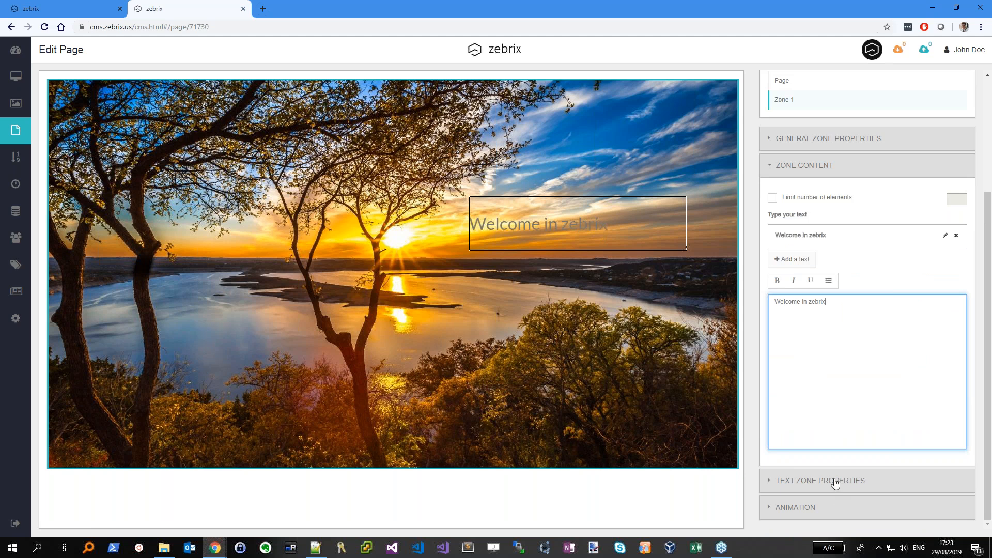
click(835, 481)
Make the welcome text white at font size 90, placed along the image bottom
click(835, 482)
scroll(871, 407, down, 2)
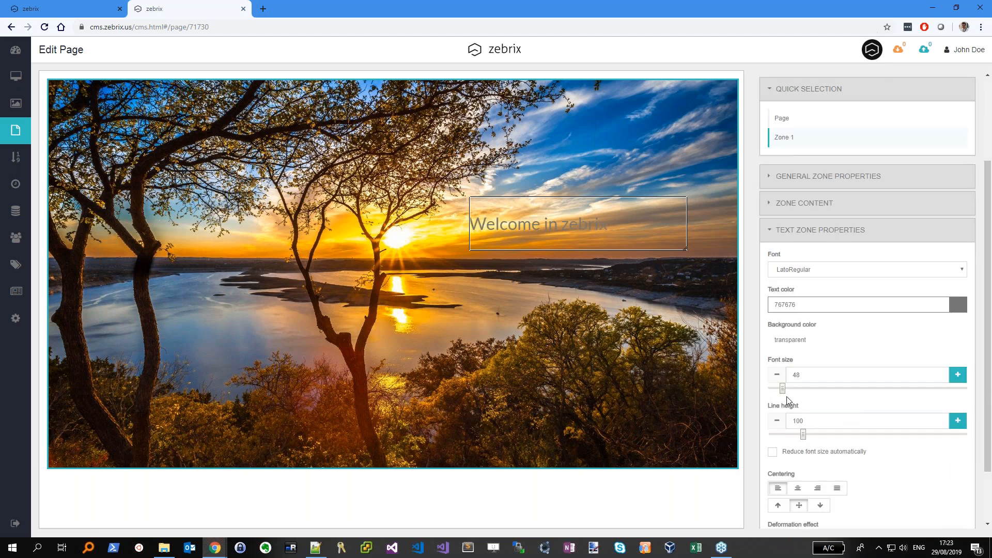
drag(784, 390, 799, 388)
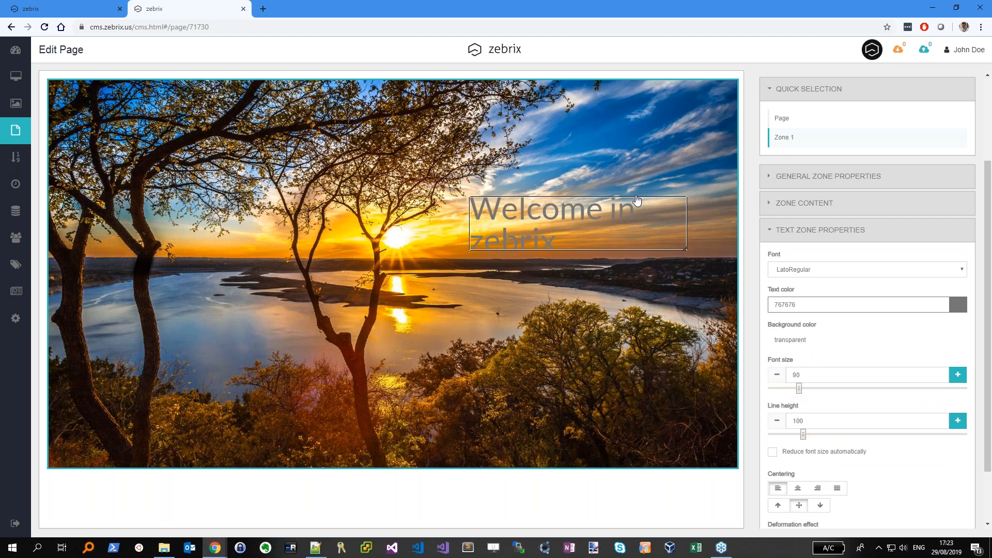
drag(660, 236, 735, 253)
click(957, 305)
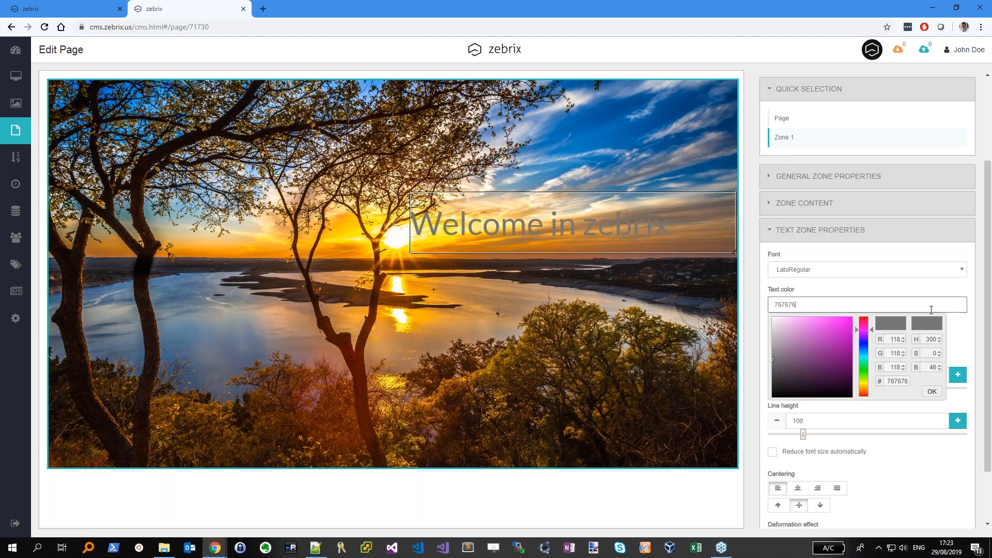
drag(792, 328, 728, 295)
drag(684, 229, 678, 430)
Save the page and add a second zone
scroll(838, 234, up, 2)
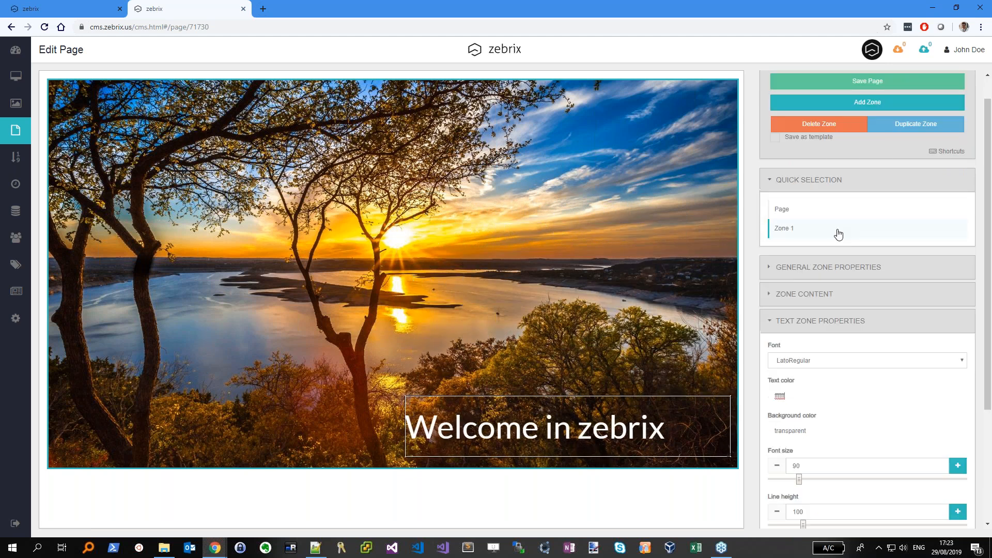
click(816, 209)
click(851, 110)
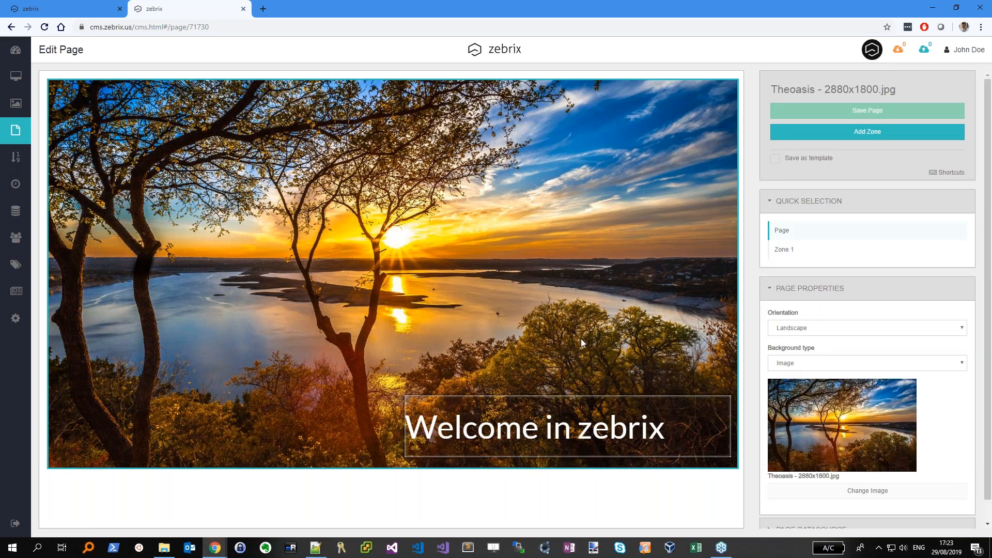
click(798, 136)
Make Zone 2 an image zone showing zebrix wallpaper.jpg
drag(370, 304, 359, 290)
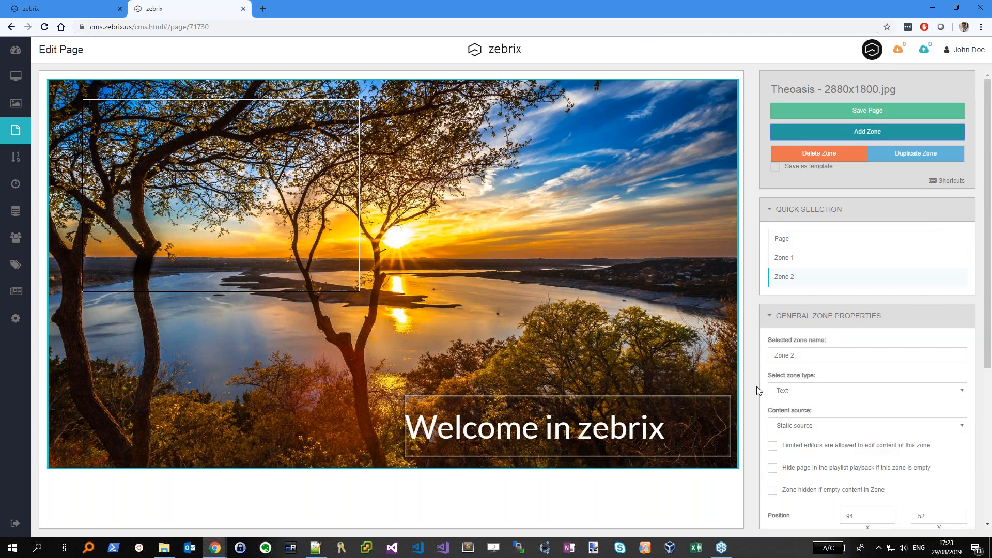
click(828, 393)
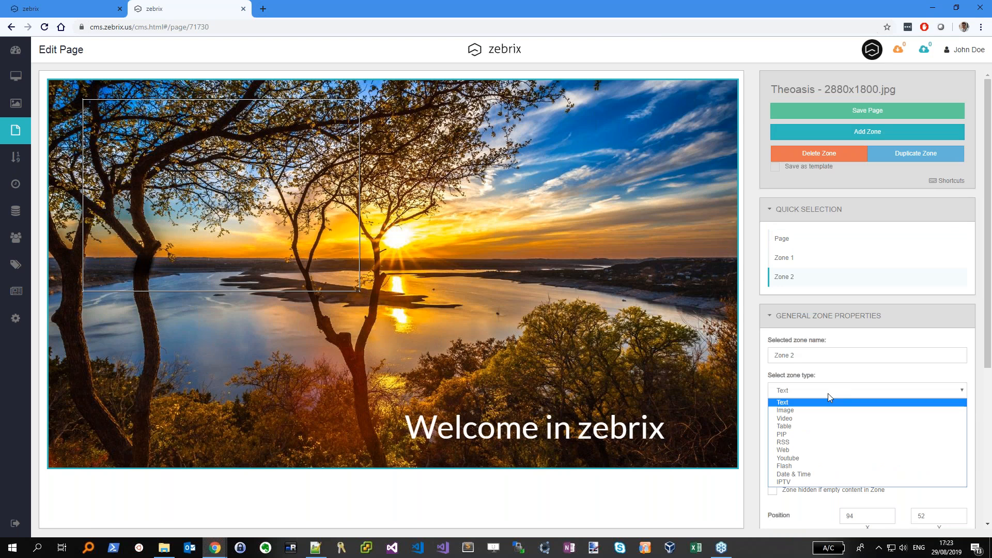
click(808, 410)
click(880, 380)
click(437, 153)
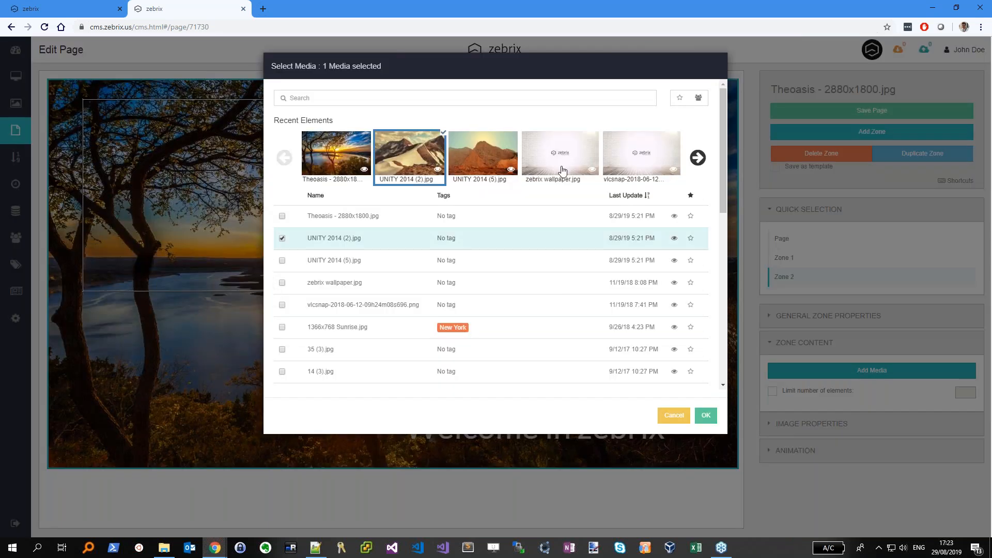
click(562, 170)
click(409, 159)
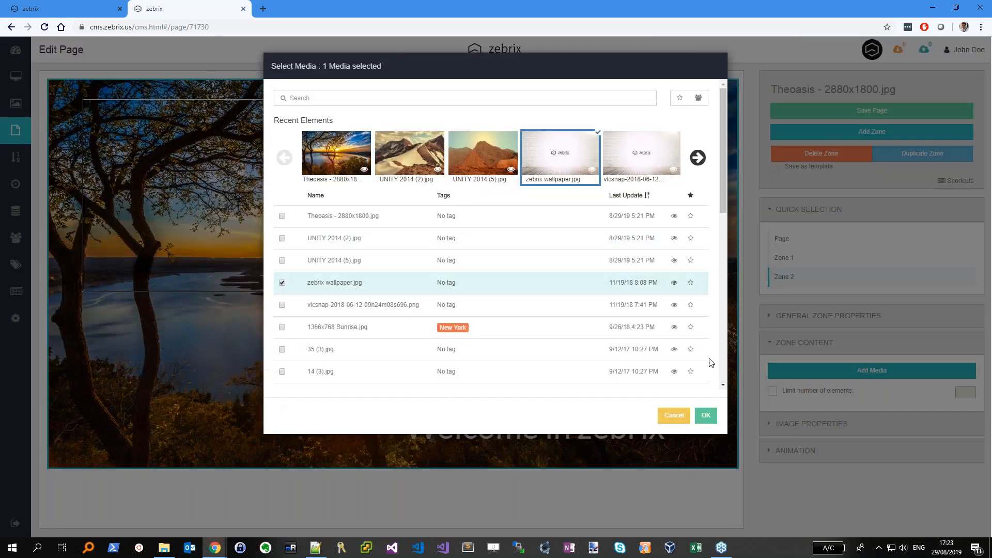
click(705, 415)
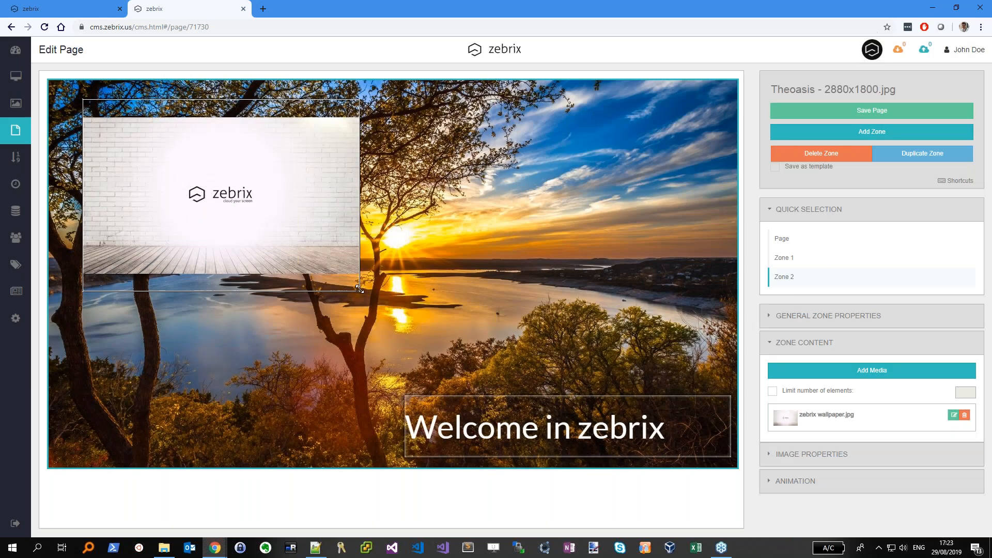
Resize the wallpaper zone and position it in the upper-left of the page
drag(358, 289, 672, 386)
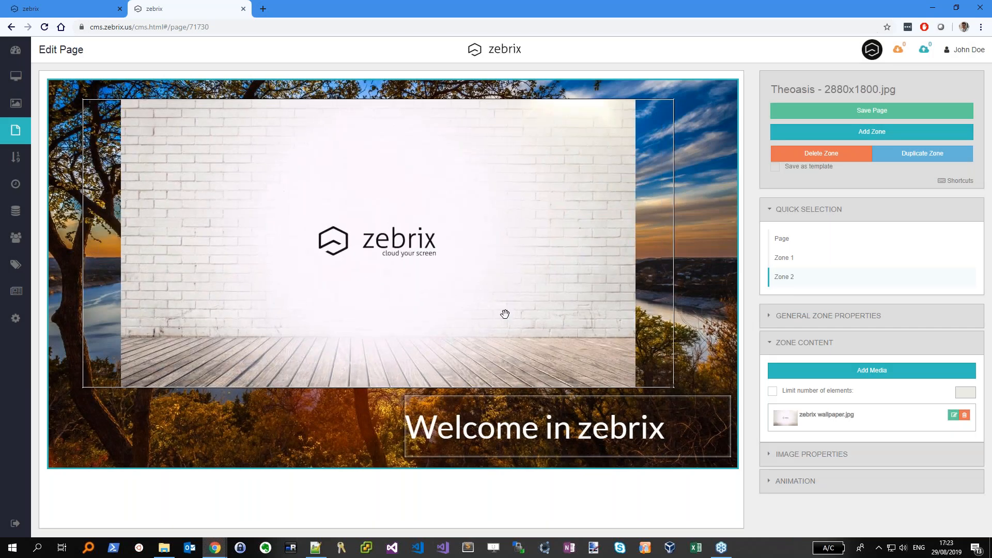
drag(505, 314, 376, 277)
drag(331, 230, 306, 228)
click(868, 90)
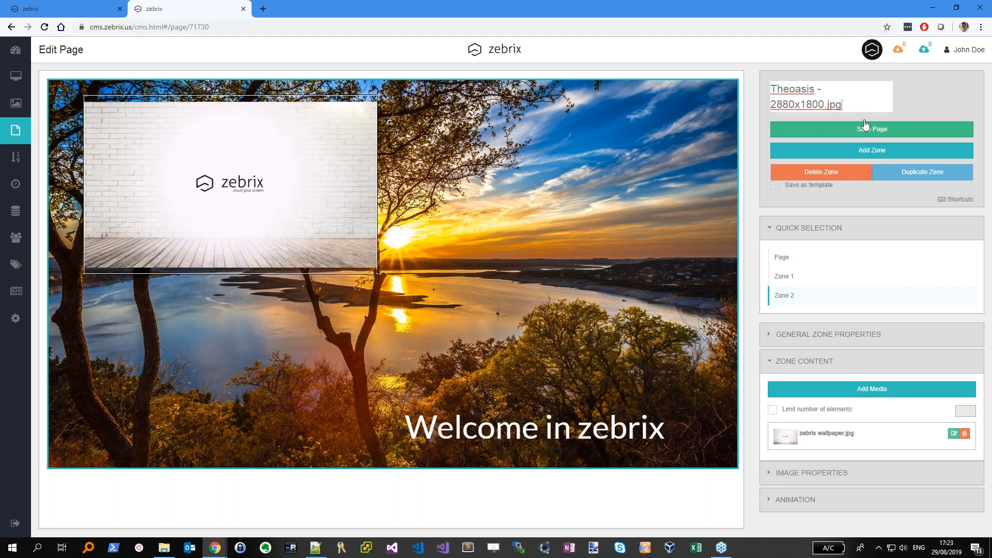
Retitle the page 'training page' and go back to the Pages list
drag(843, 105, 714, 76)
text(training page)
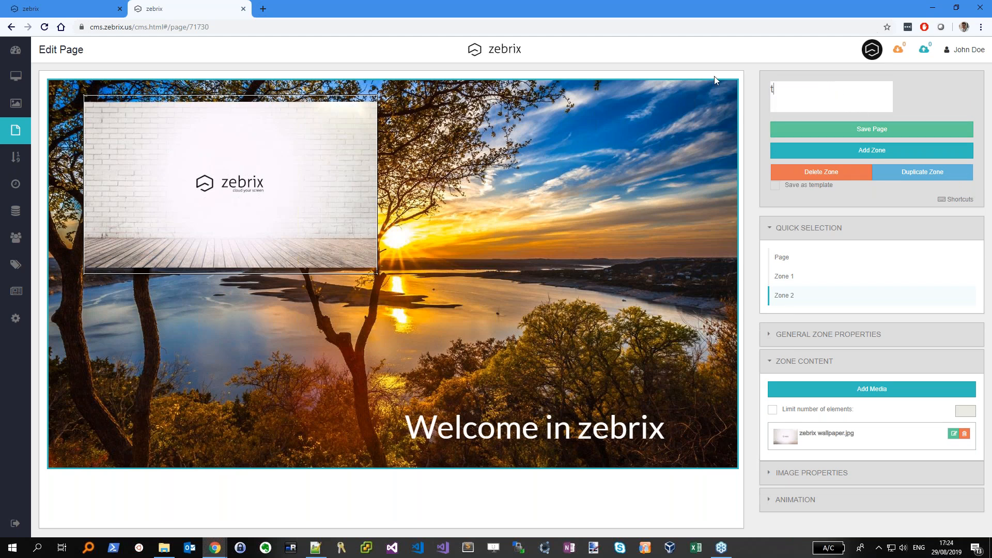
key(Return)
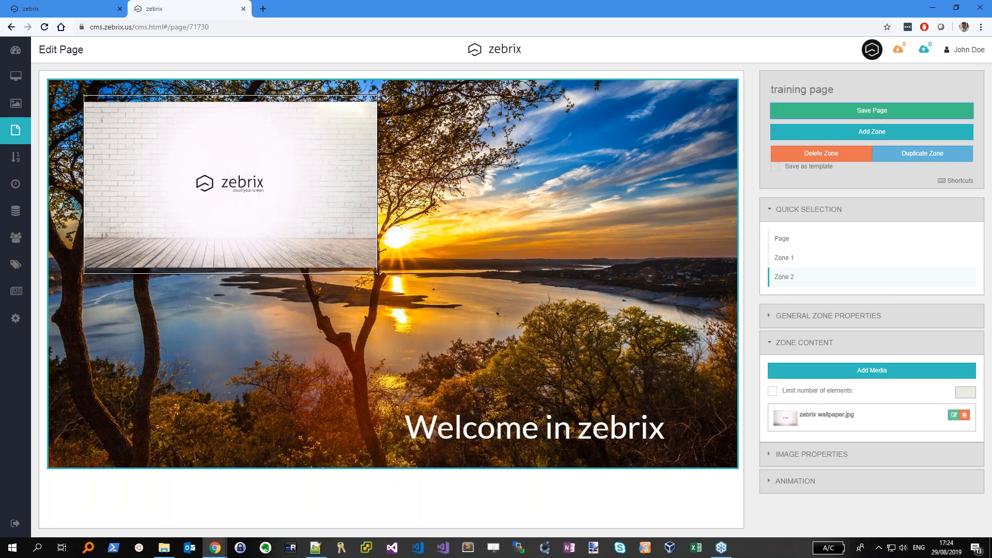
click(15, 131)
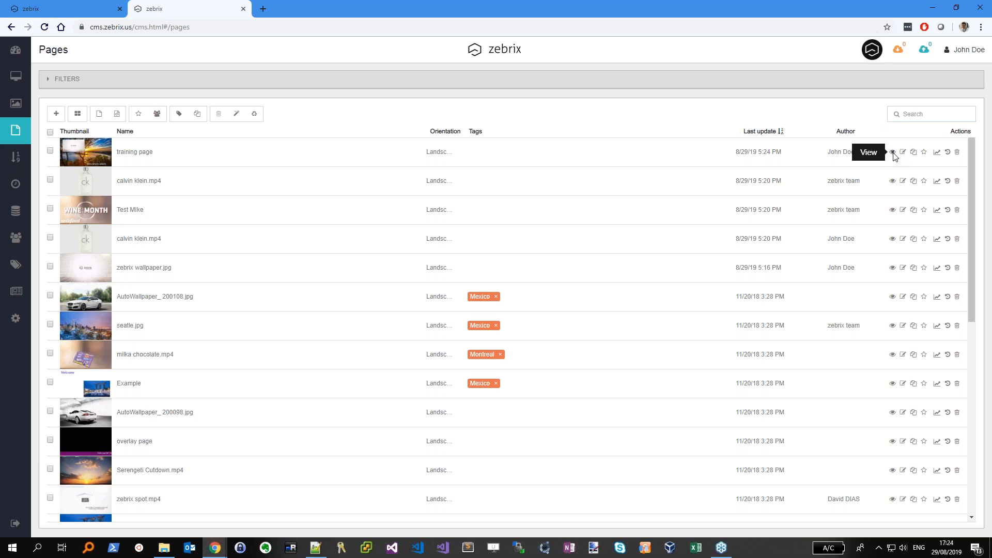
Assign training page to Ecran 09 and verify it with a remote screenshot
click(892, 152)
click(705, 291)
click(16, 75)
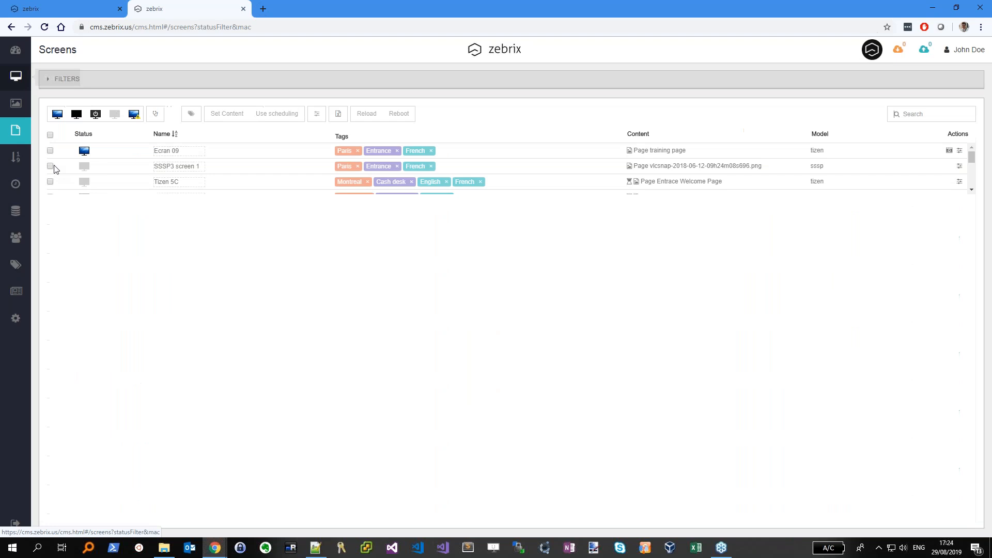
click(50, 150)
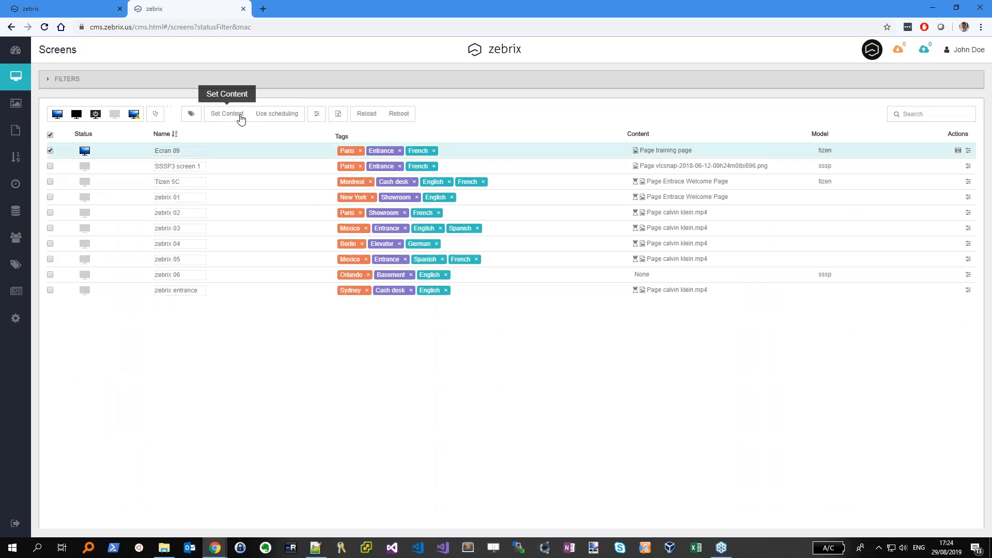
click(241, 117)
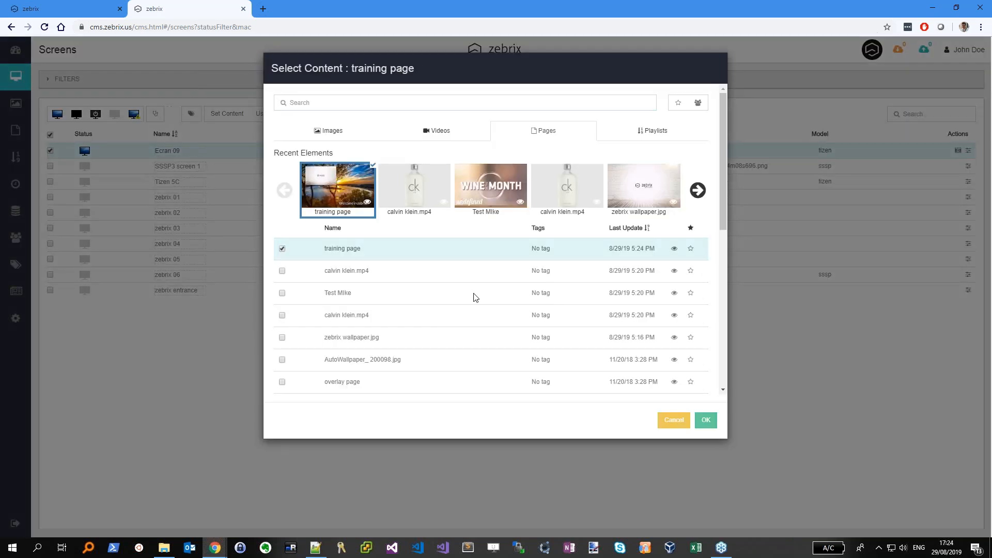
click(705, 419)
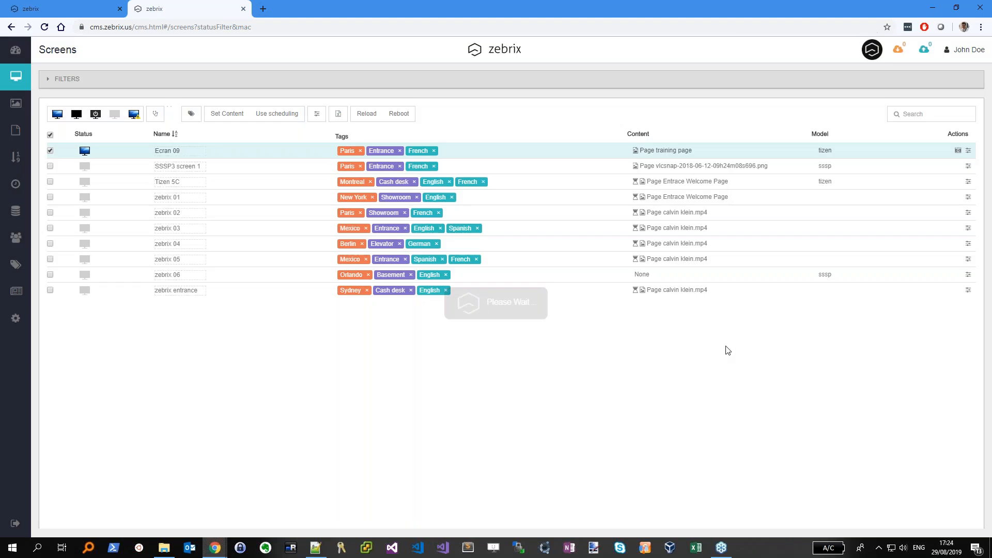
click(958, 152)
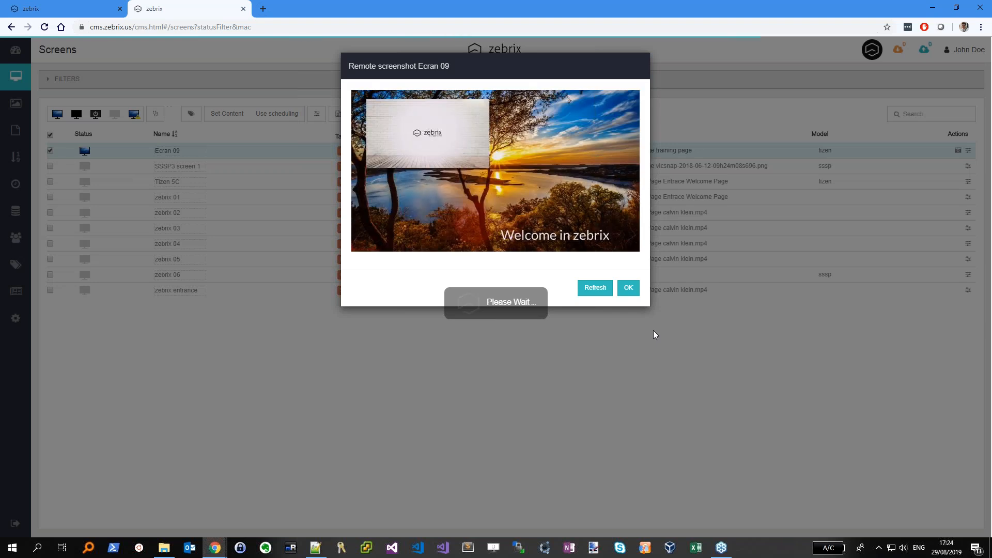
click(627, 288)
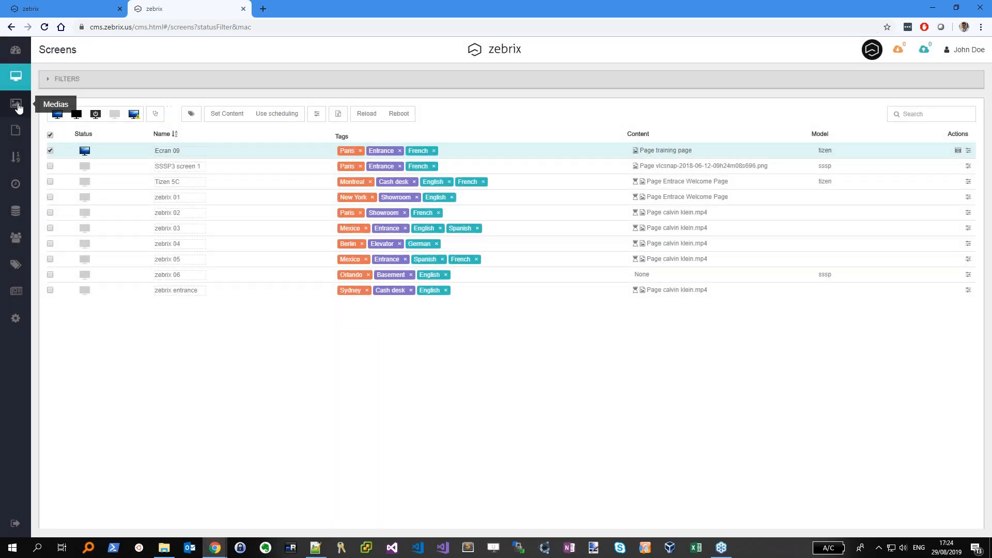
Change the training page headline to 'Welcome in this zebrix demo'
click(16, 131)
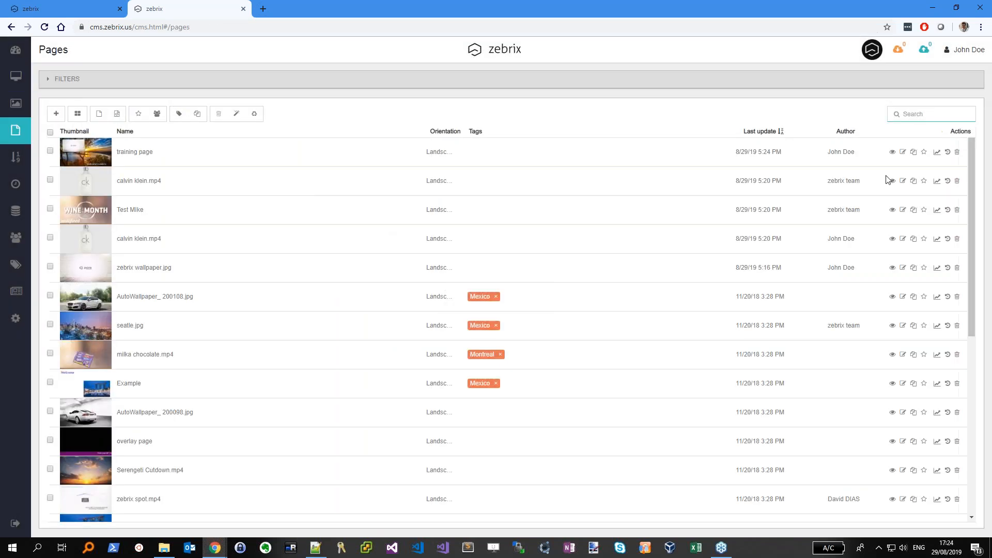
click(903, 152)
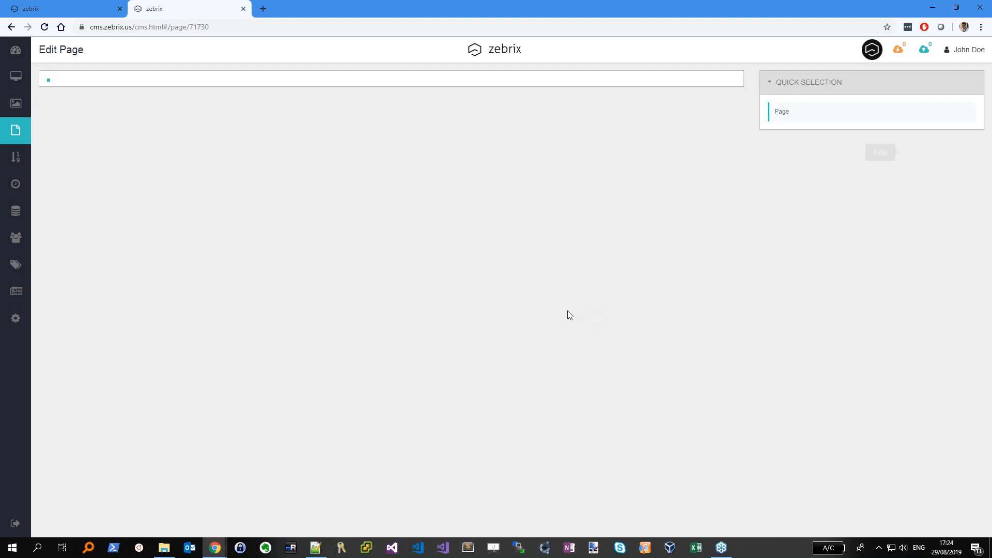
scroll(868, 310, down, 3)
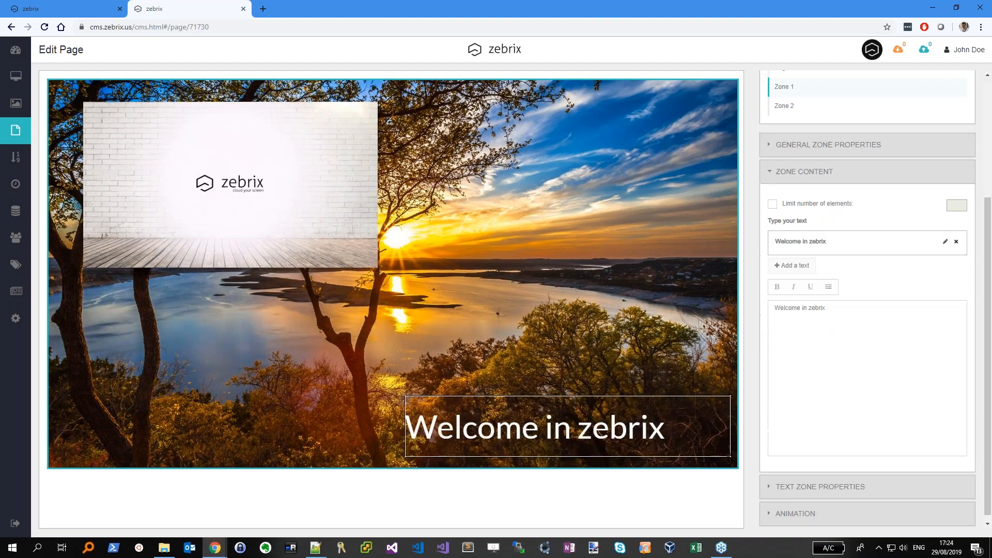
click(852, 318)
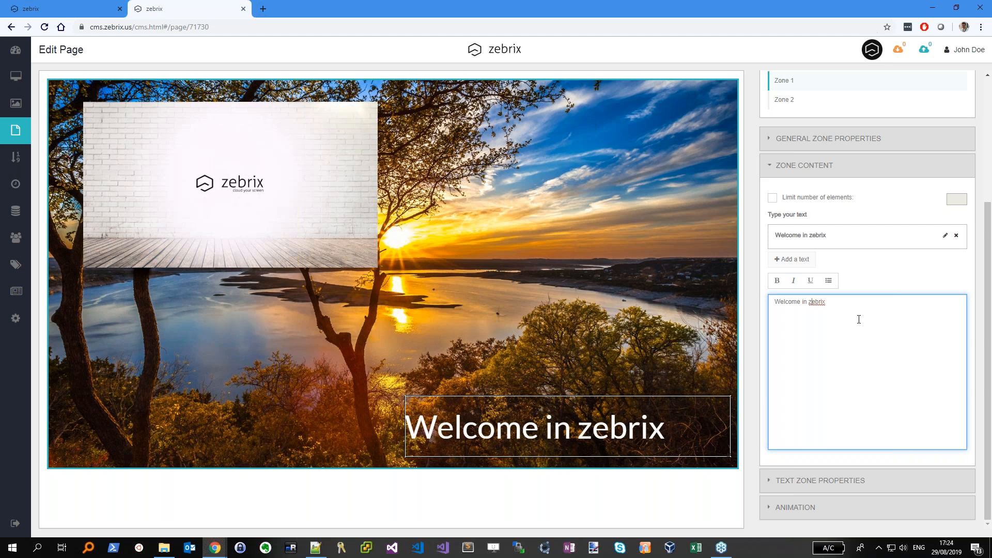
text(this zebrix )
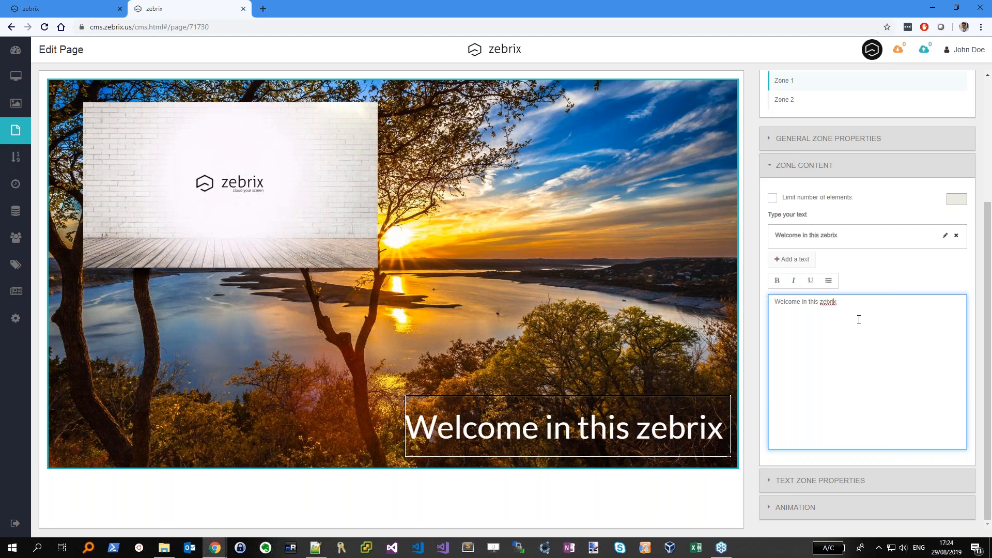
text(demo)
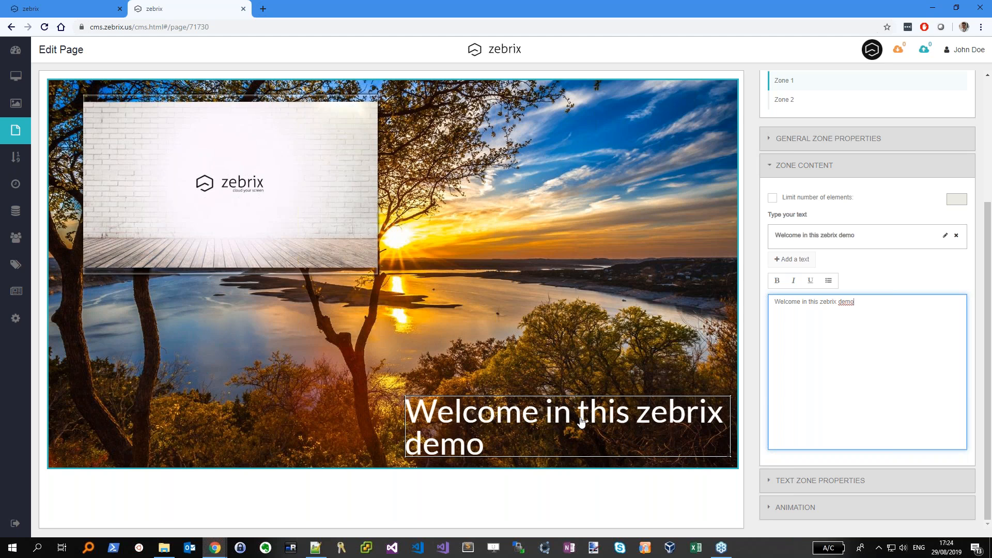
click(538, 421)
Fit the headline on one line at bottom-left, move the wallpaper top-right, and save
drag(665, 448, 712, 446)
drag(649, 429, 368, 436)
drag(457, 458, 642, 459)
drag(331, 175, 670, 186)
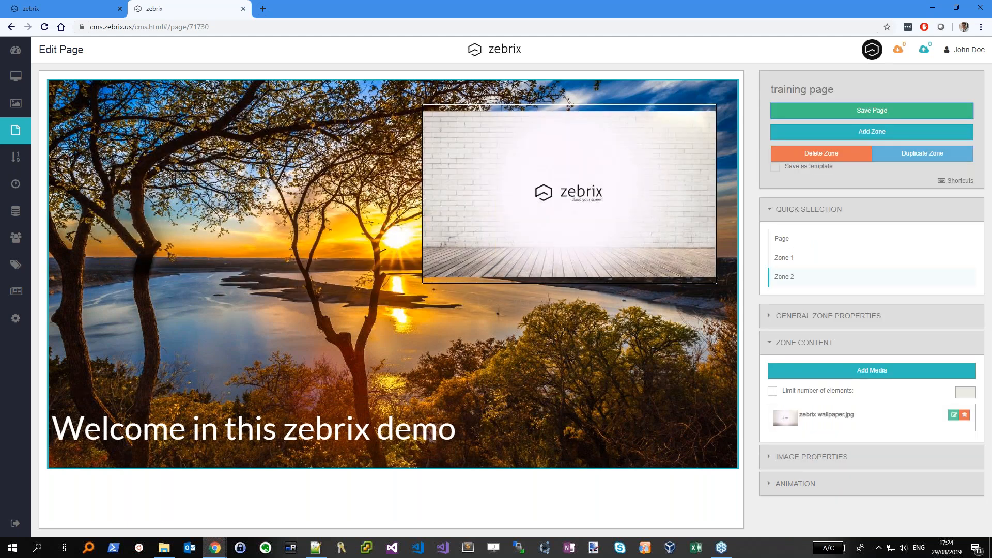
click(872, 110)
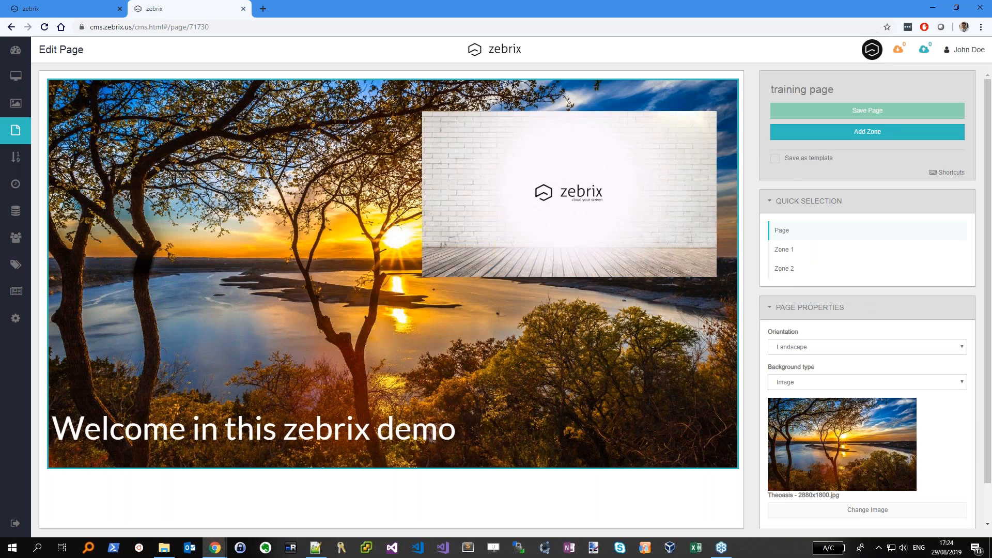
click(14, 81)
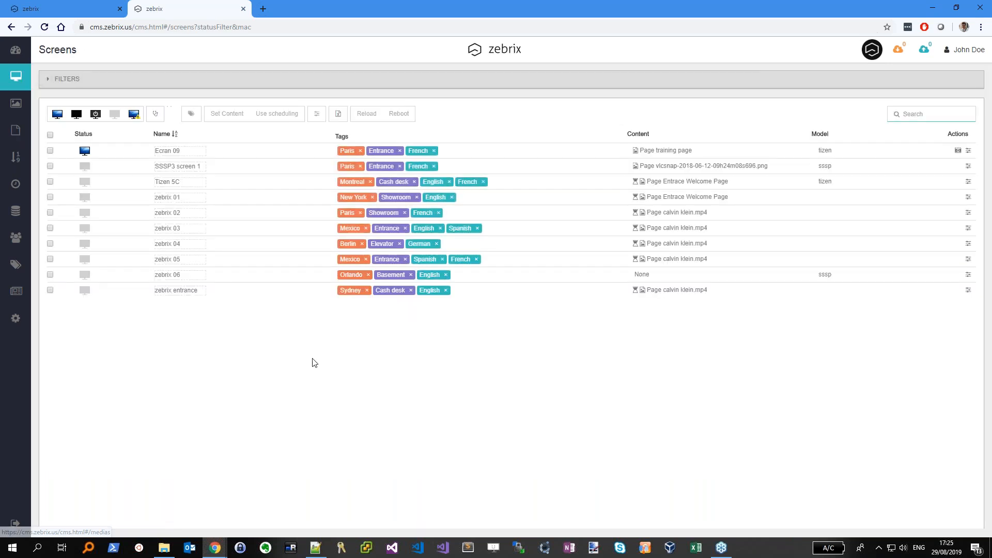
click(958, 150)
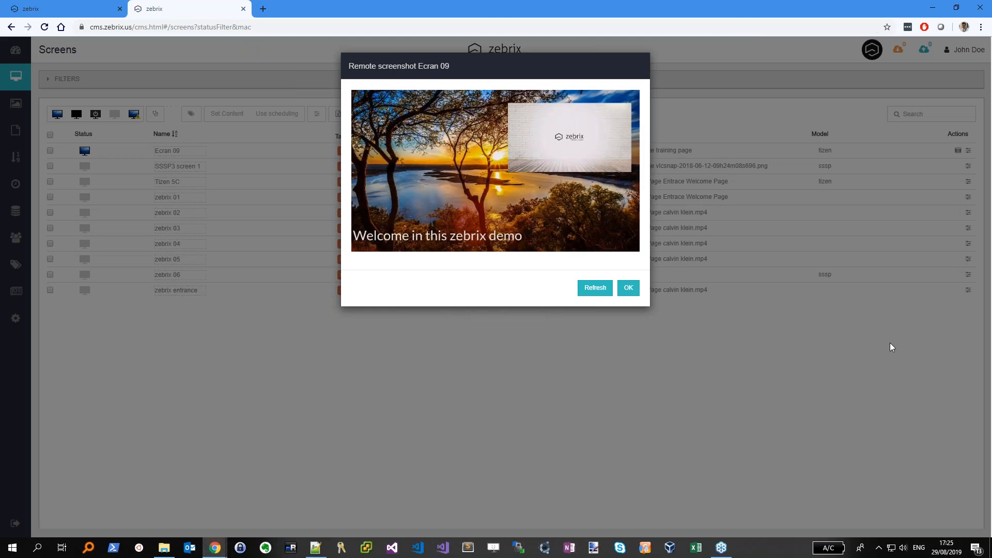
click(628, 288)
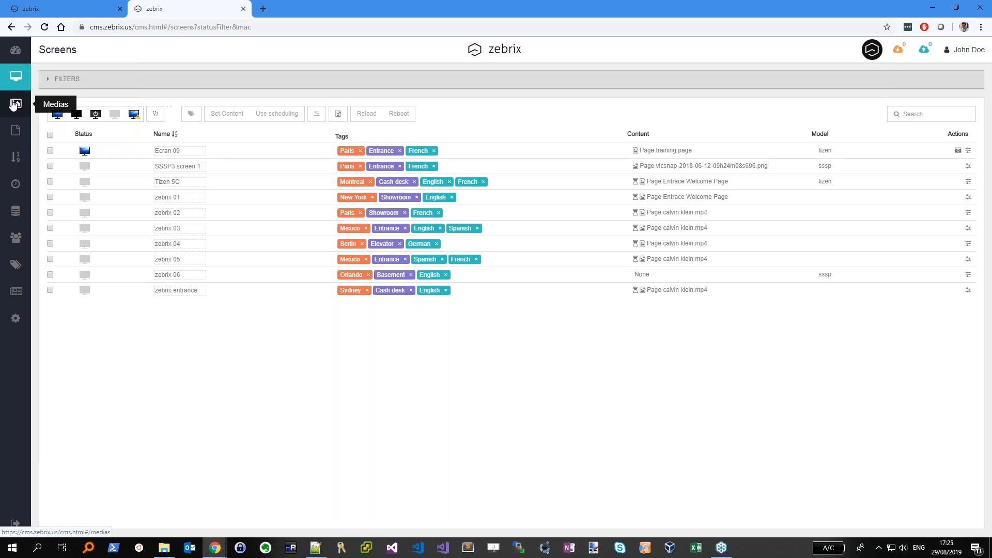
Open the Medias library listing Theoasis - 2880x1800 and the UNITY 2014 images
click(14, 103)
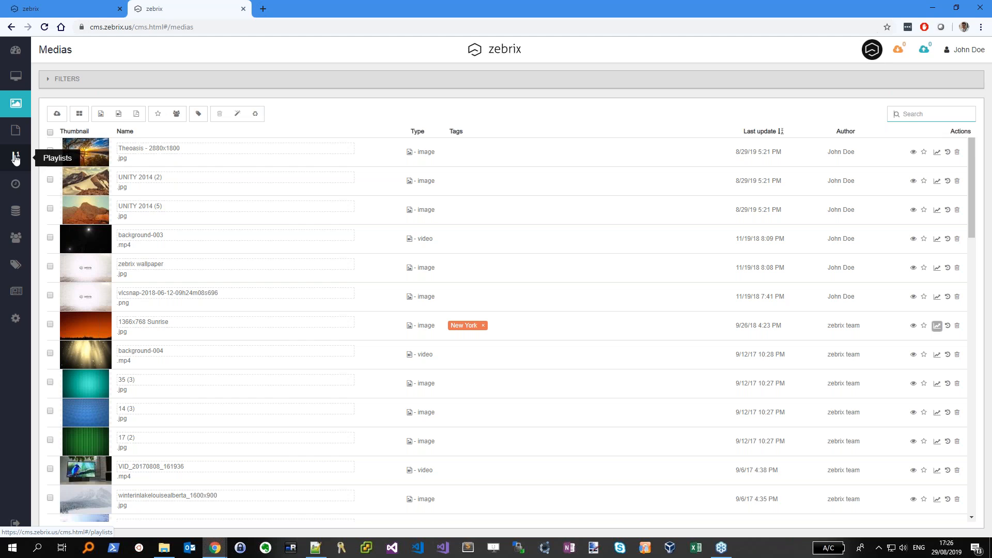
From the Playlists page, create an empty playlist named 'novotech'
click(15, 159)
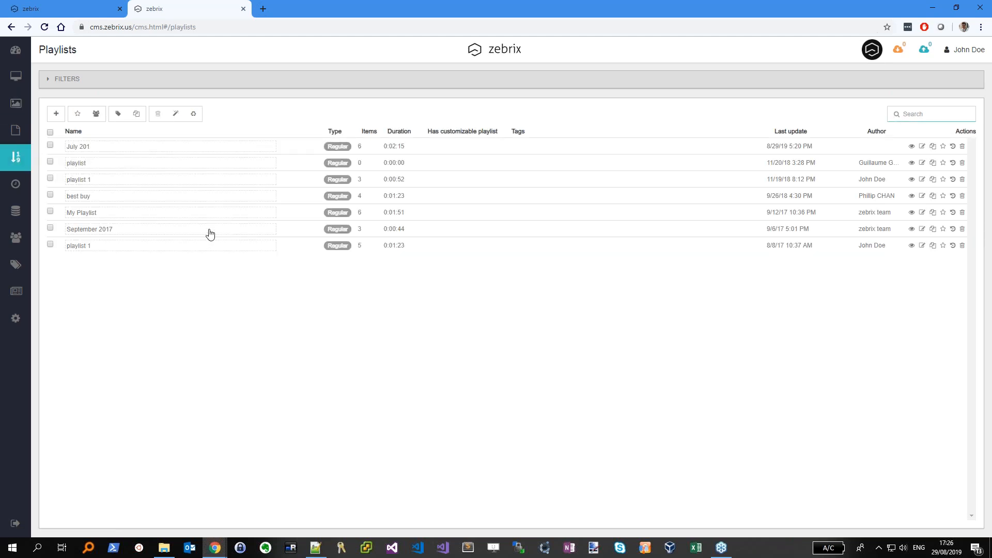
click(57, 113)
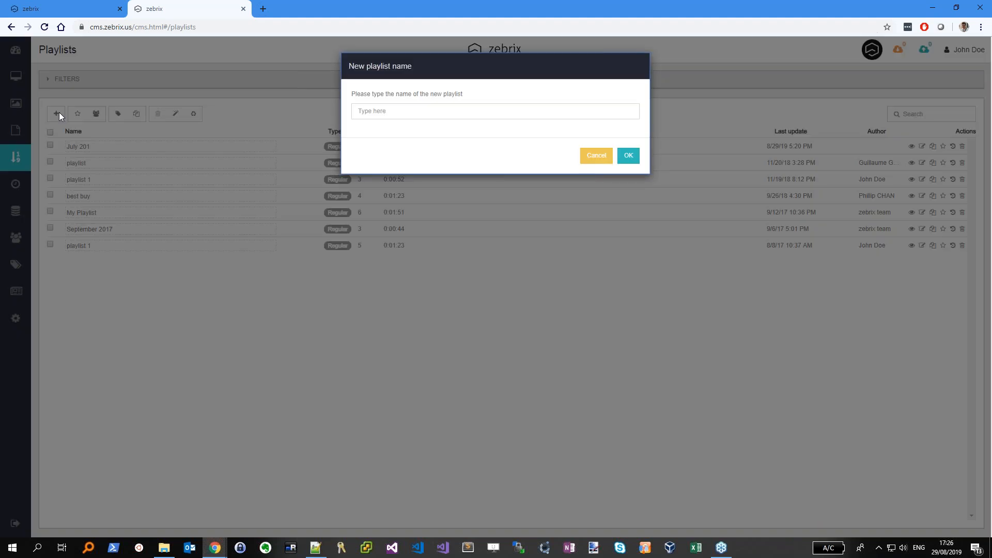
click(373, 111)
text(novotech)
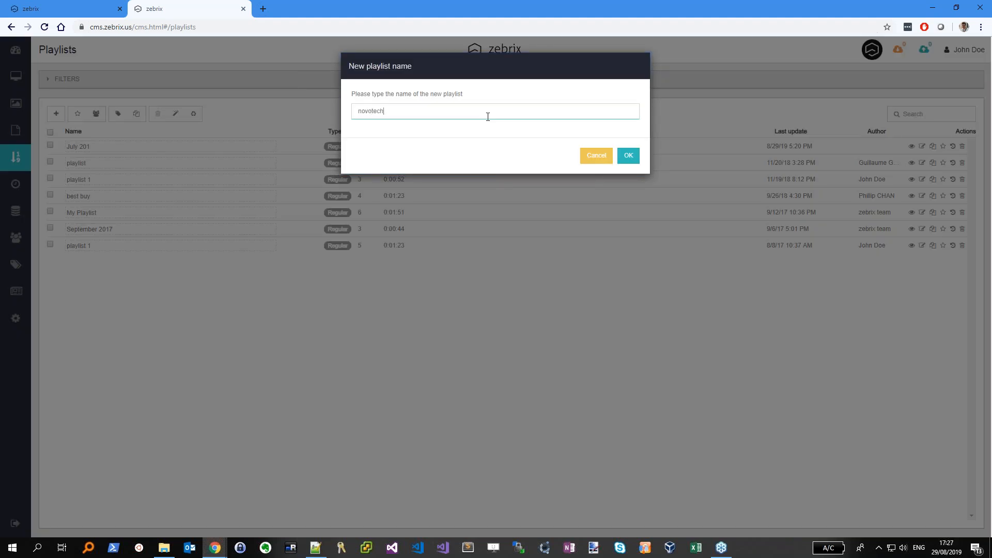
click(629, 156)
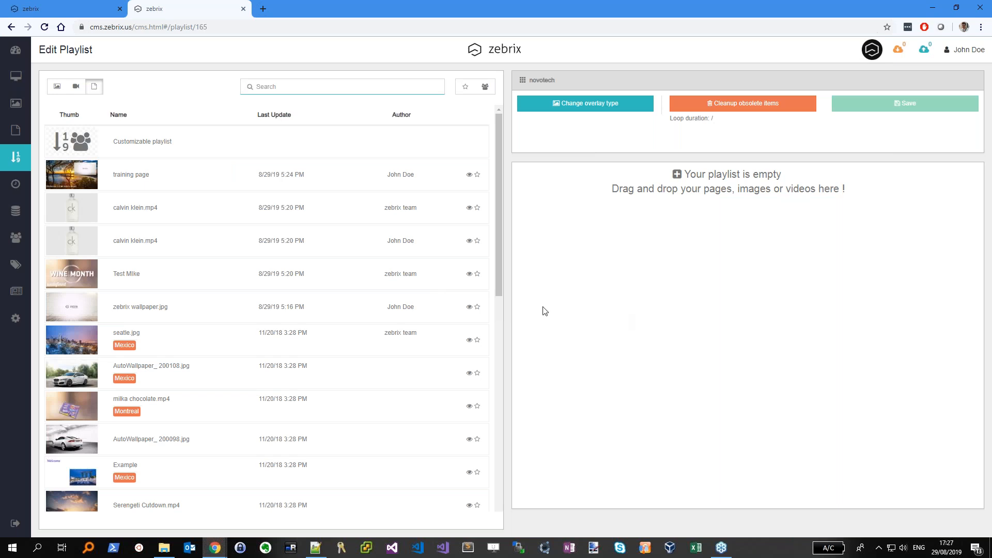
Add the training page, UNITY 2014 (2).jpg and 1366x768 Sunrise.jpg to the novotech playlist
drag(142, 173, 691, 210)
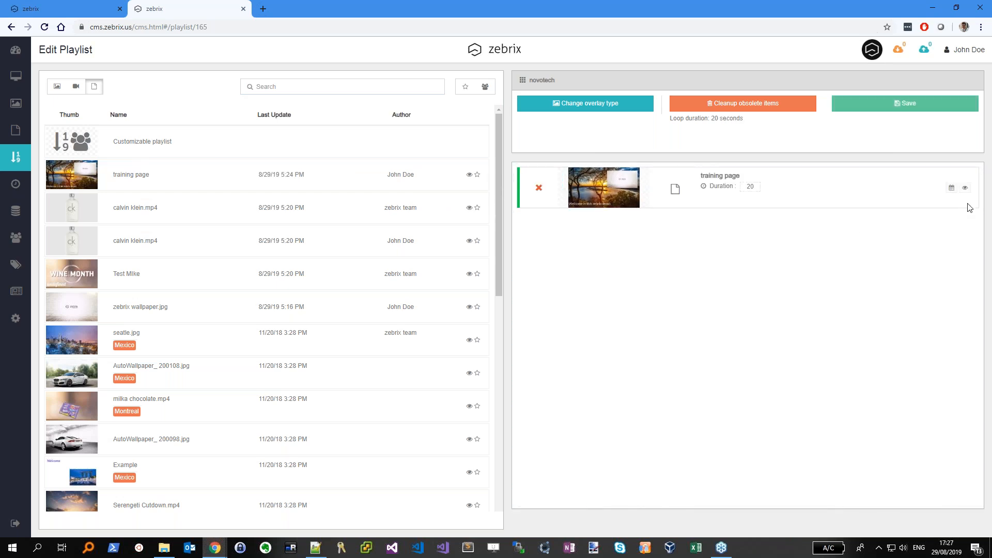
click(964, 187)
click(705, 290)
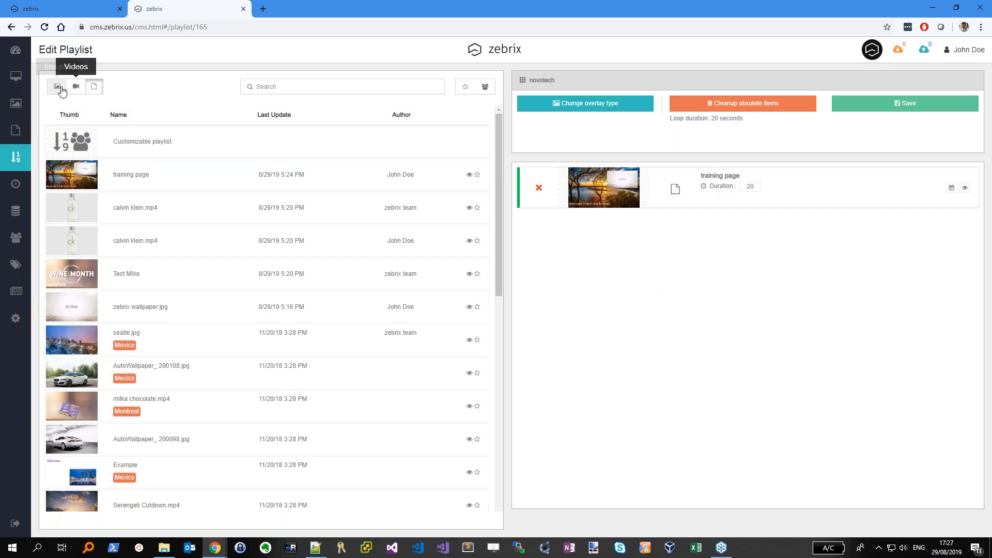
click(58, 87)
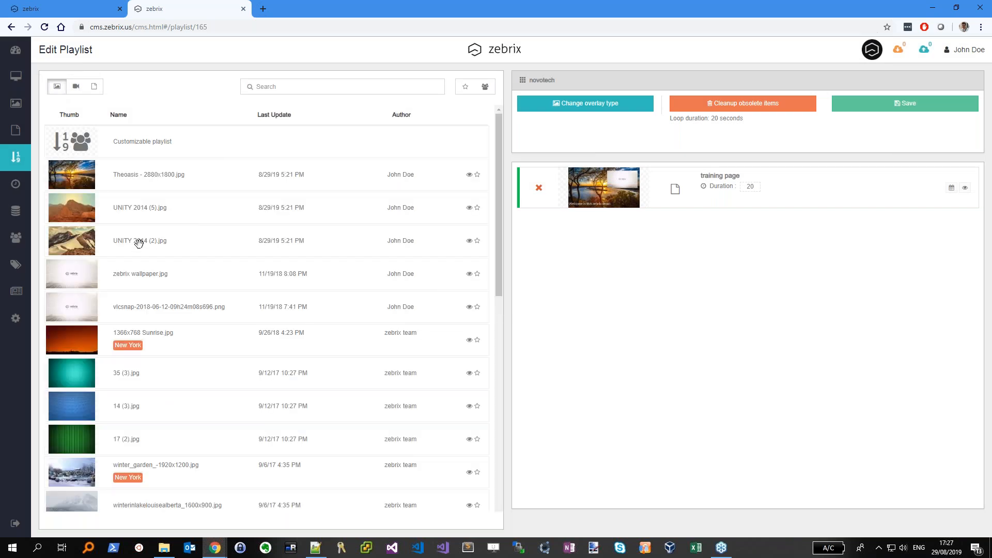
drag(137, 243, 631, 290)
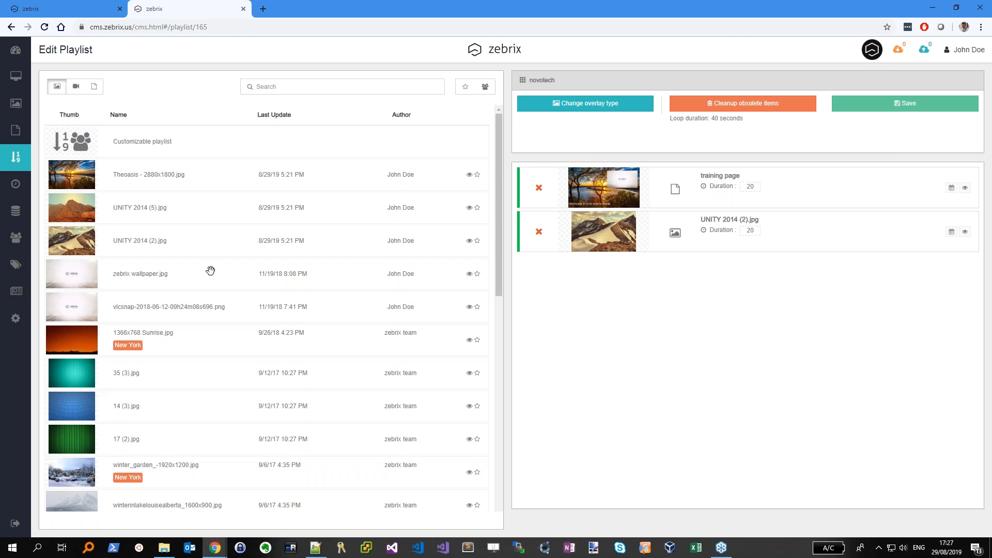
drag(160, 337, 584, 277)
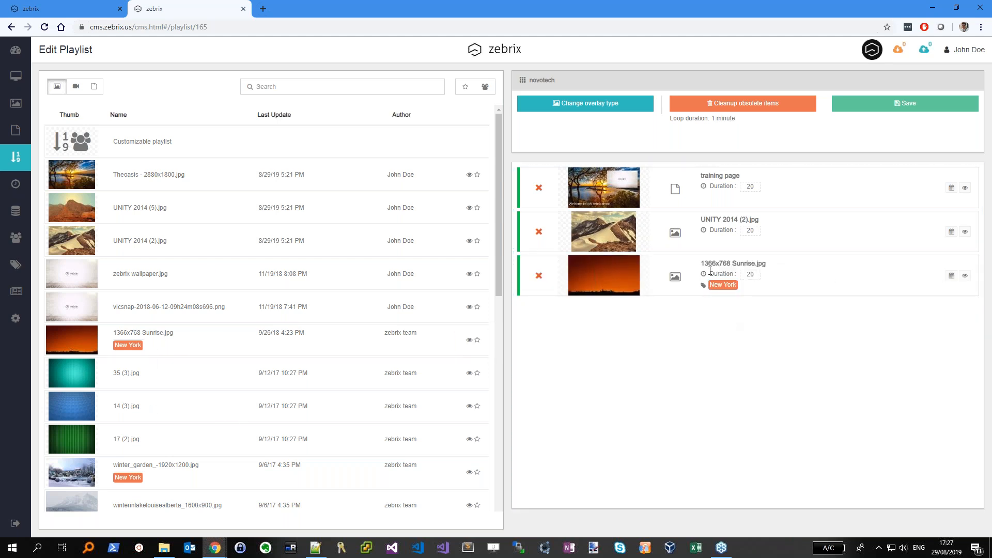
mouse_move(703, 285)
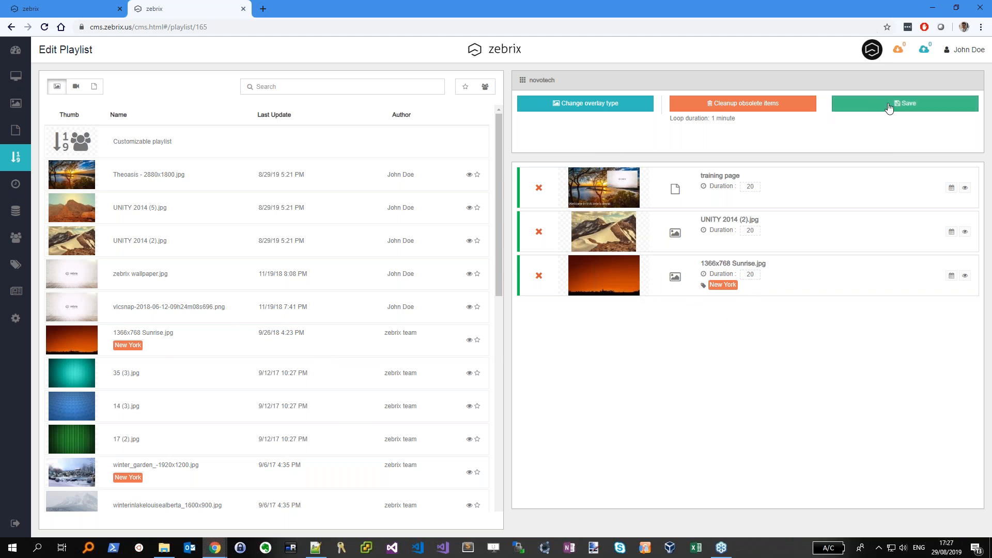
Set the item durations to 5, 5 and 10 seconds, save the playlist, and return to Screens
click(751, 187)
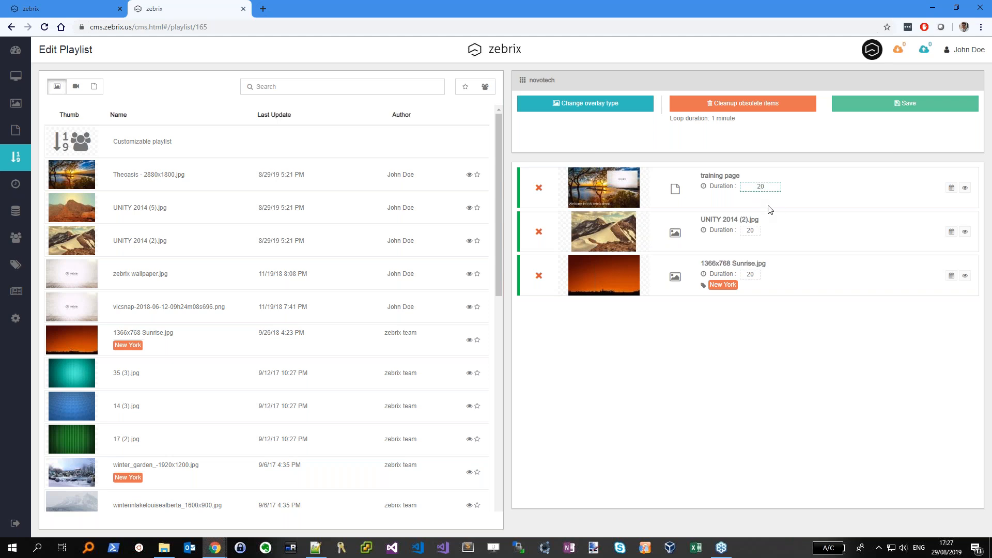
key(BackSpace)
text(5)
click(750, 230)
key(BackSpace)
text(5)
click(752, 274)
key(BackSpace)
text(10)
click(823, 376)
click(872, 109)
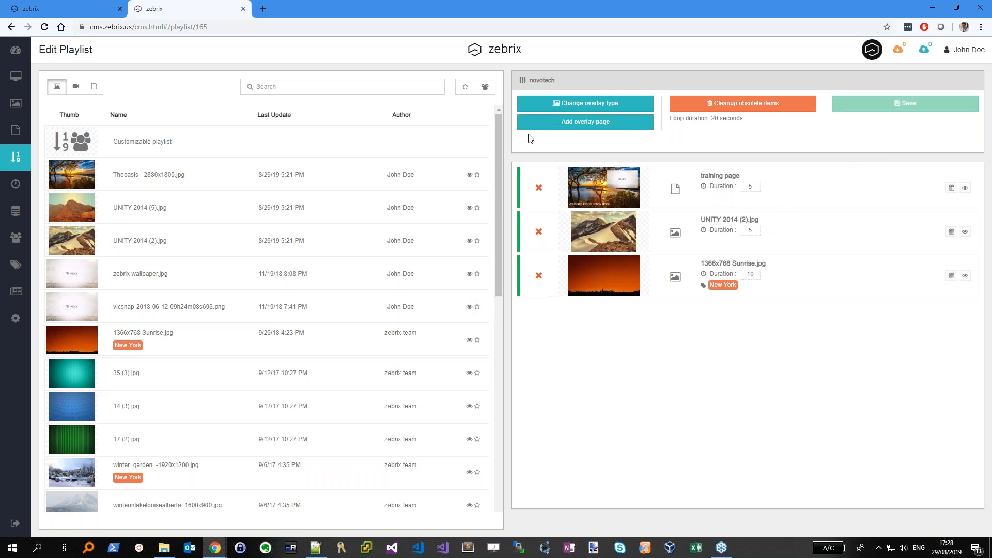
click(15, 76)
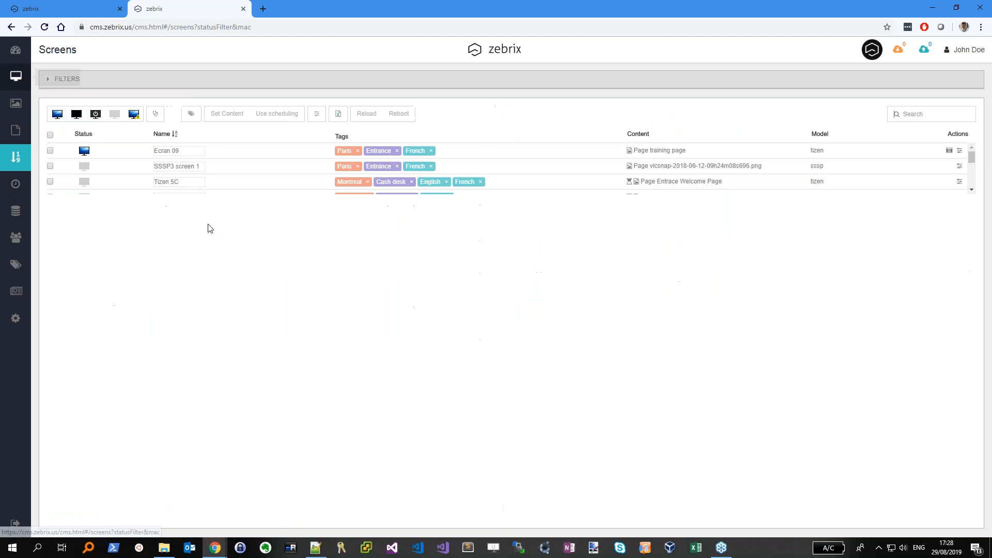
Assign the novotech playlist to Ecran 09 after previewing its three items
click(50, 150)
click(227, 113)
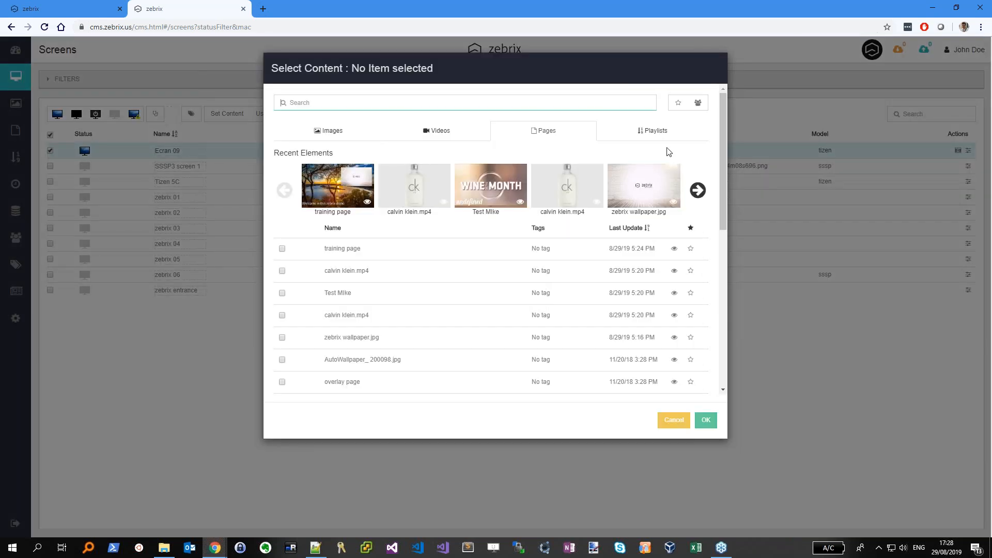
click(656, 131)
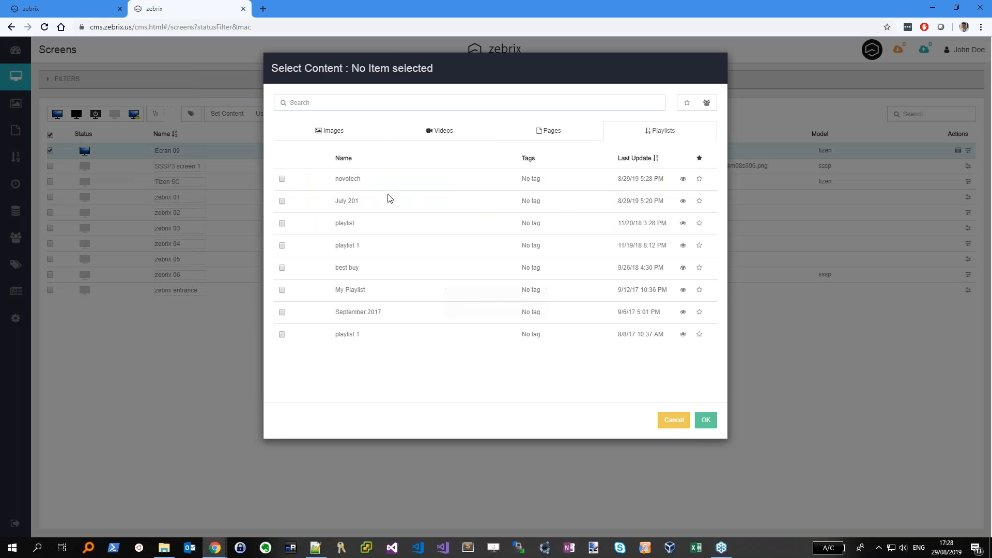
click(682, 179)
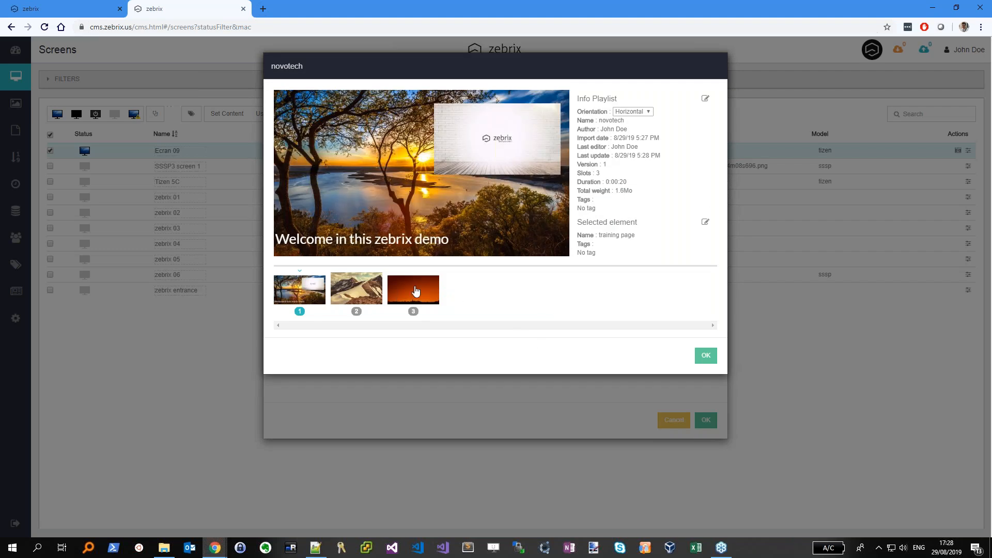
click(363, 288)
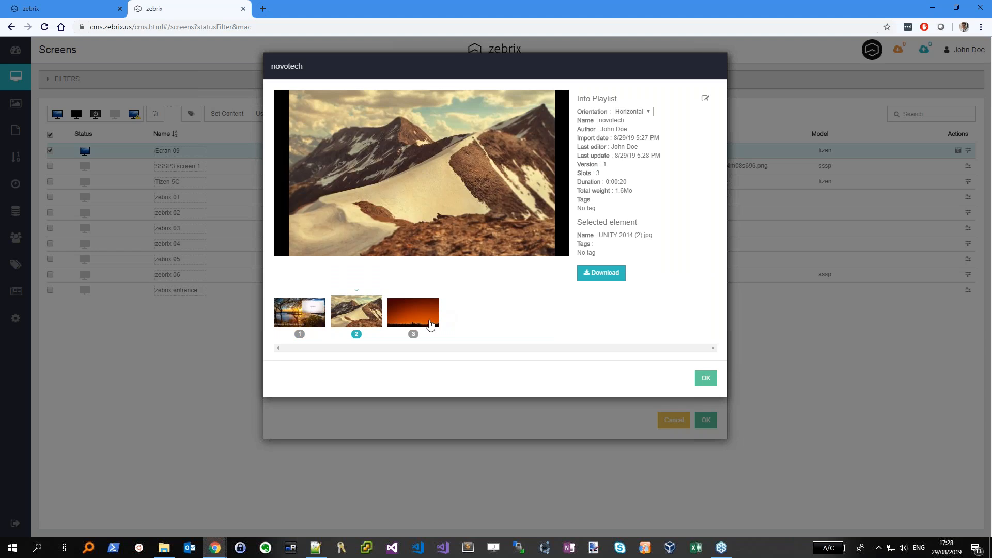
click(423, 319)
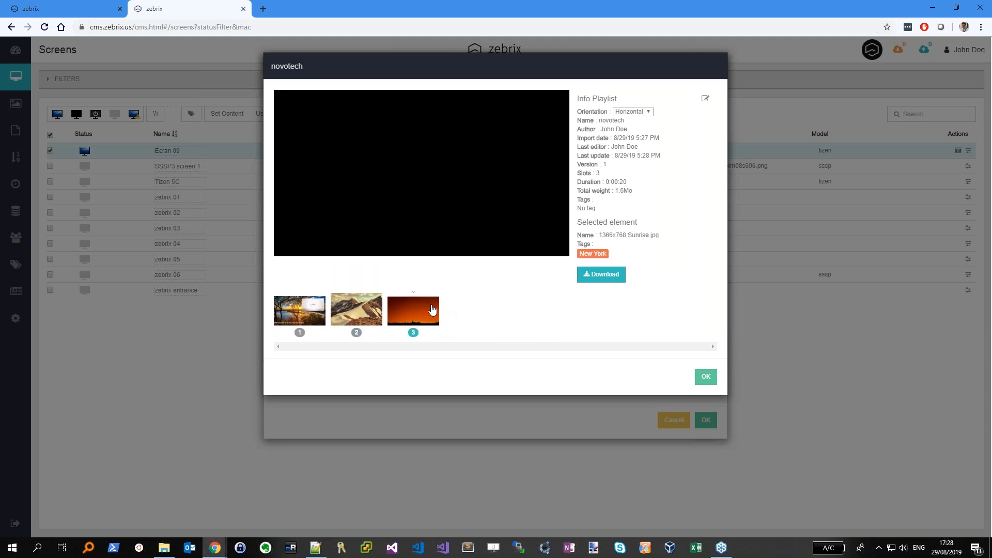
mouse_move(582, 253)
drag(593, 254, 611, 254)
click(709, 381)
click(707, 420)
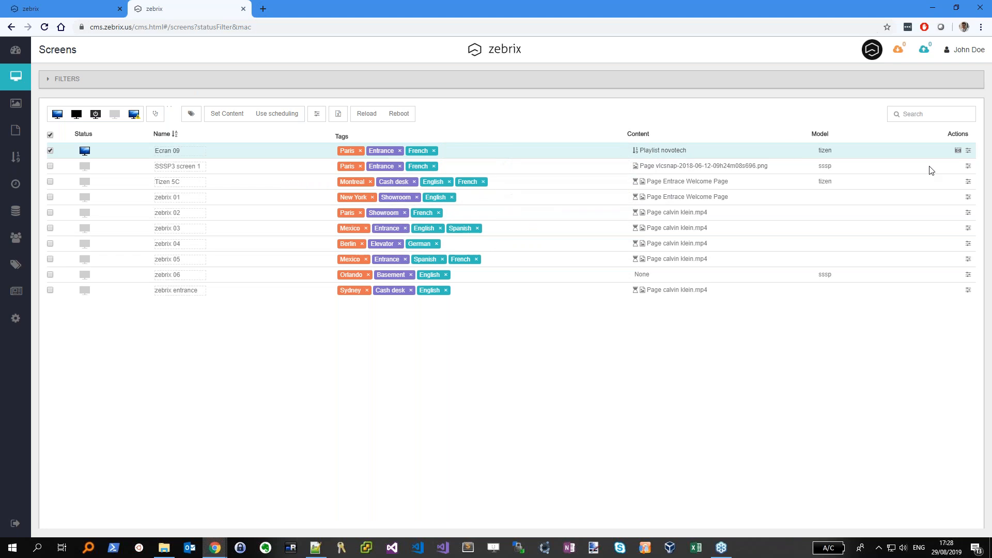
click(957, 150)
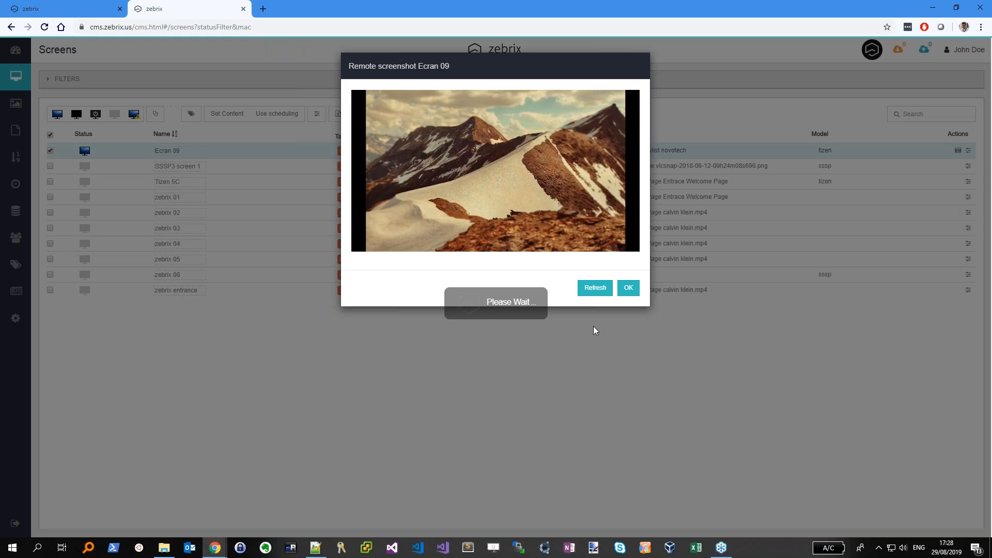
click(598, 291)
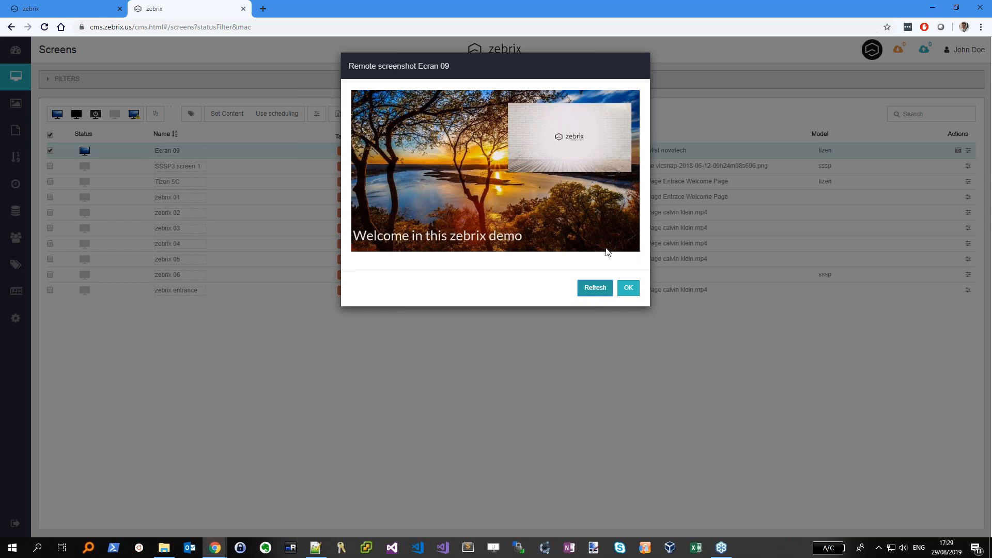
click(627, 288)
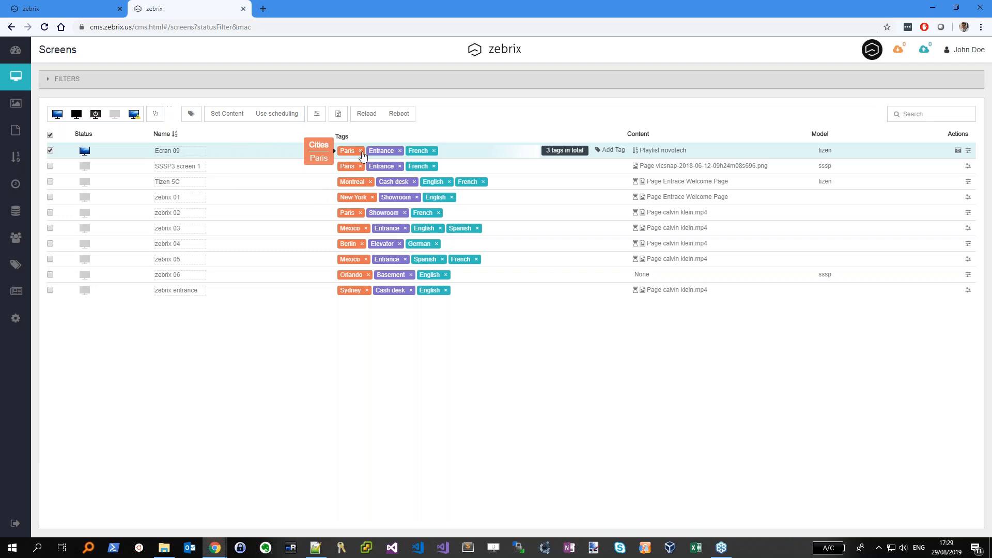
Replace Ecran 09's Paris tag with a New York tag
click(360, 151)
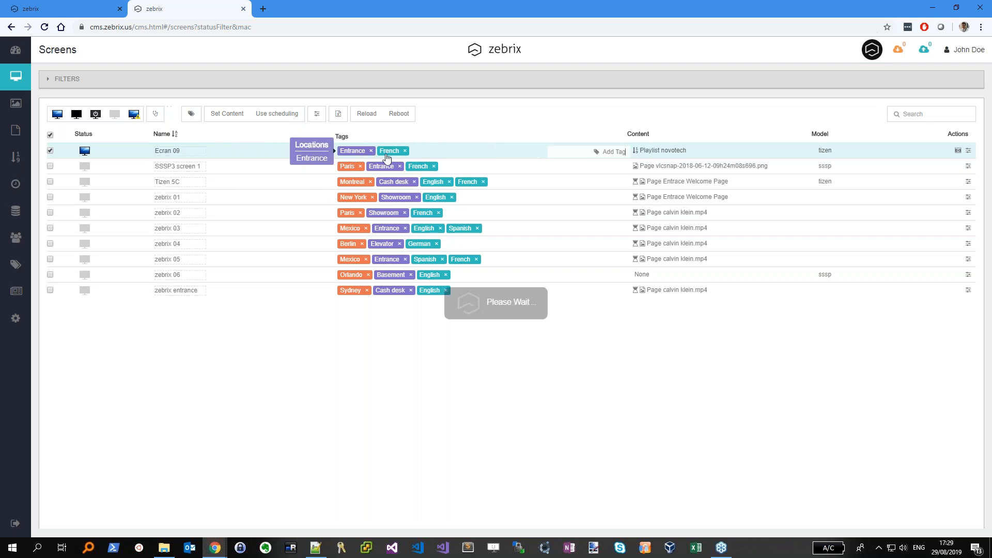
click(615, 151)
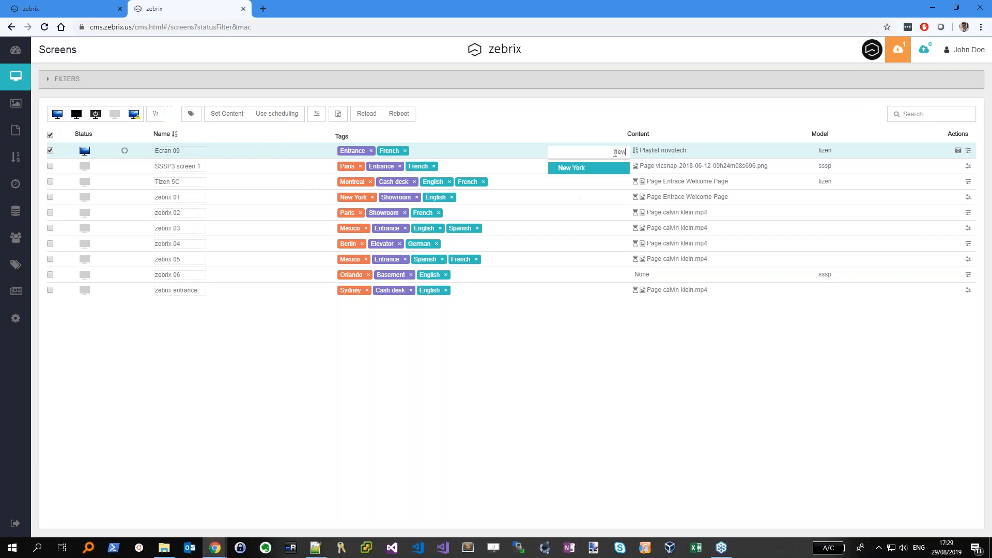
key(Return)
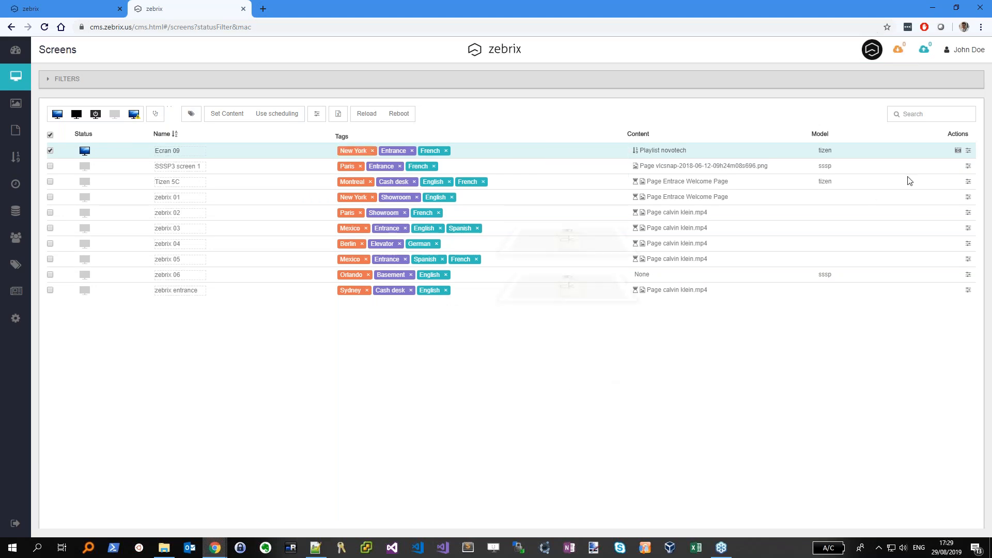
View and refresh a live remote screenshot of Ecran 09, then close it
click(957, 151)
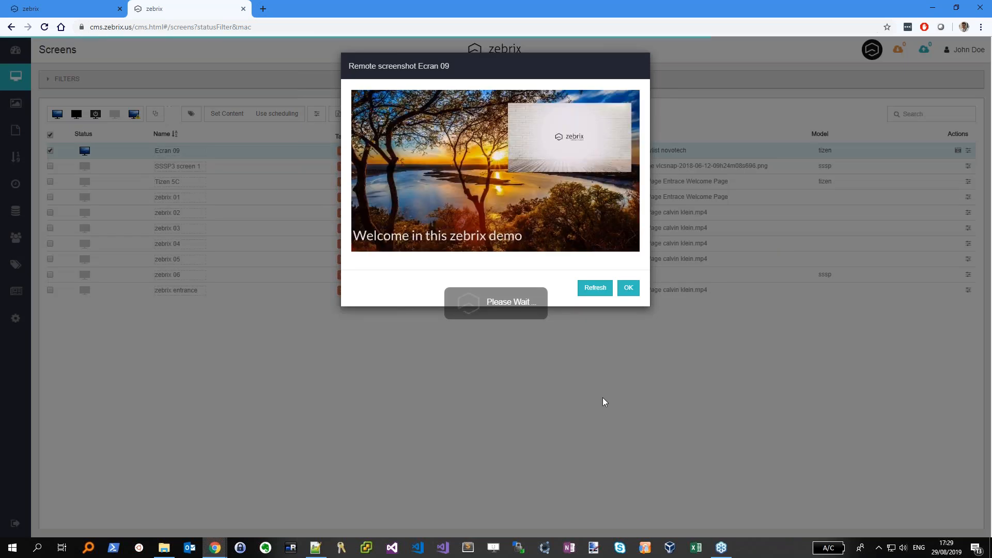
click(602, 292)
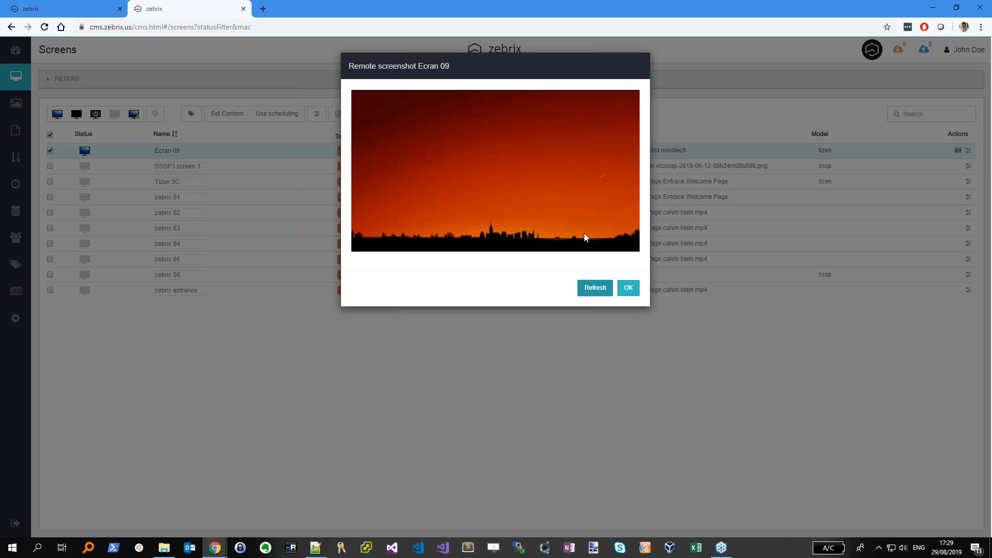
click(627, 287)
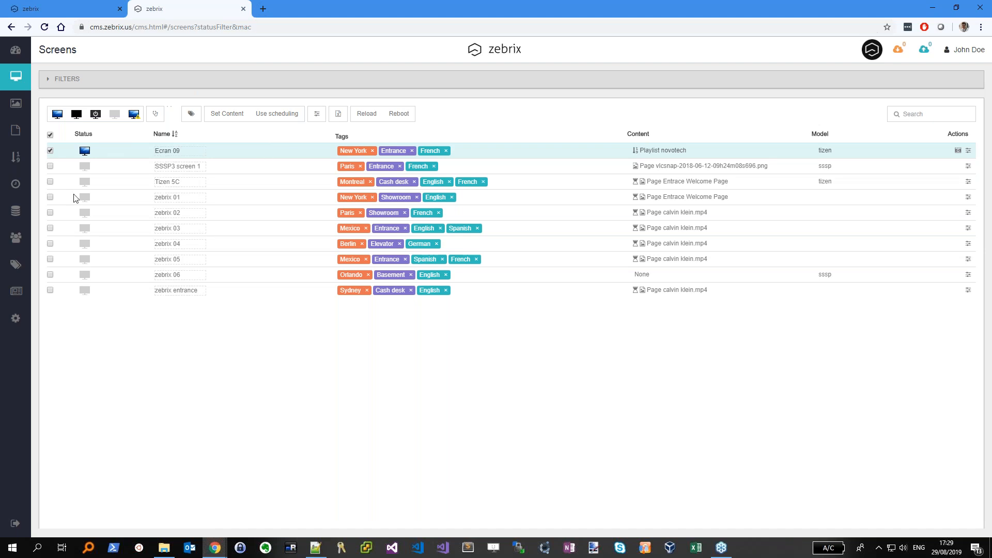
Rename Ecran 09 to 'Screen 09' and bring up the Schedules list
click(15, 184)
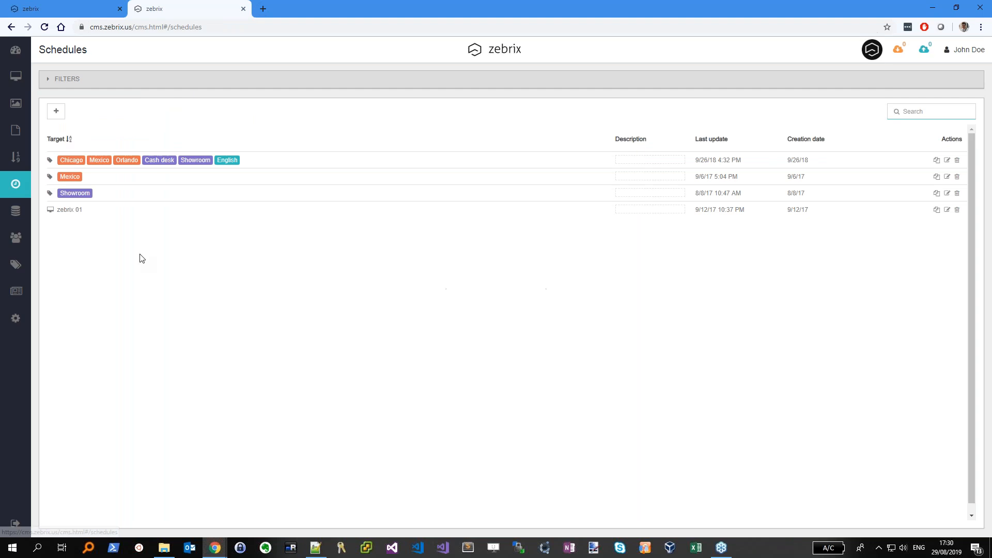
click(15, 78)
click(170, 151)
key(ctrl+a)
text(Sc)
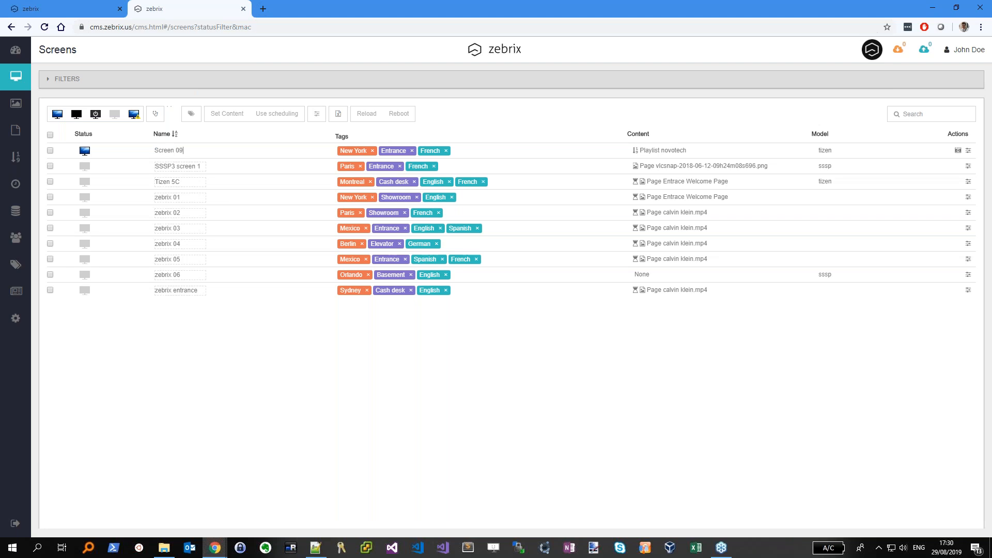
key(Return)
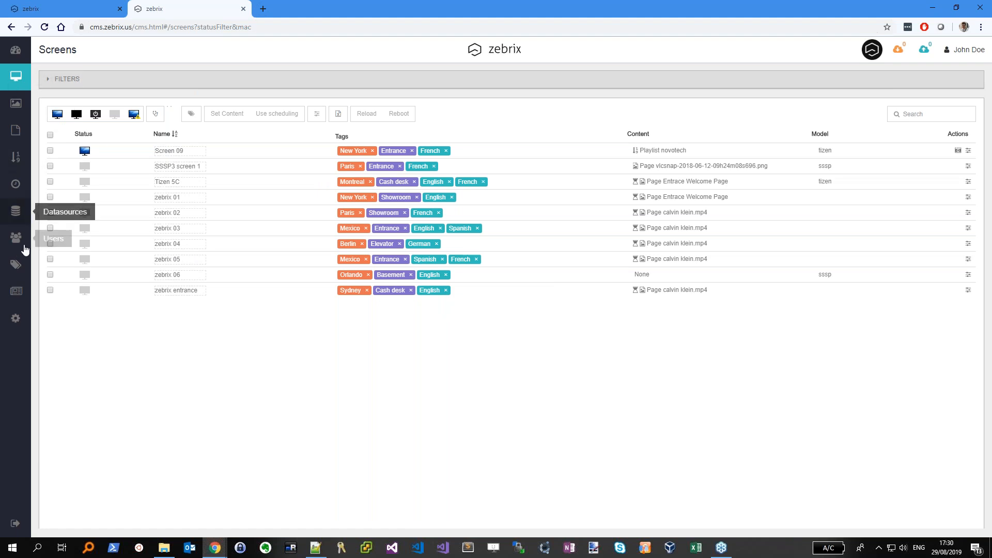
click(17, 184)
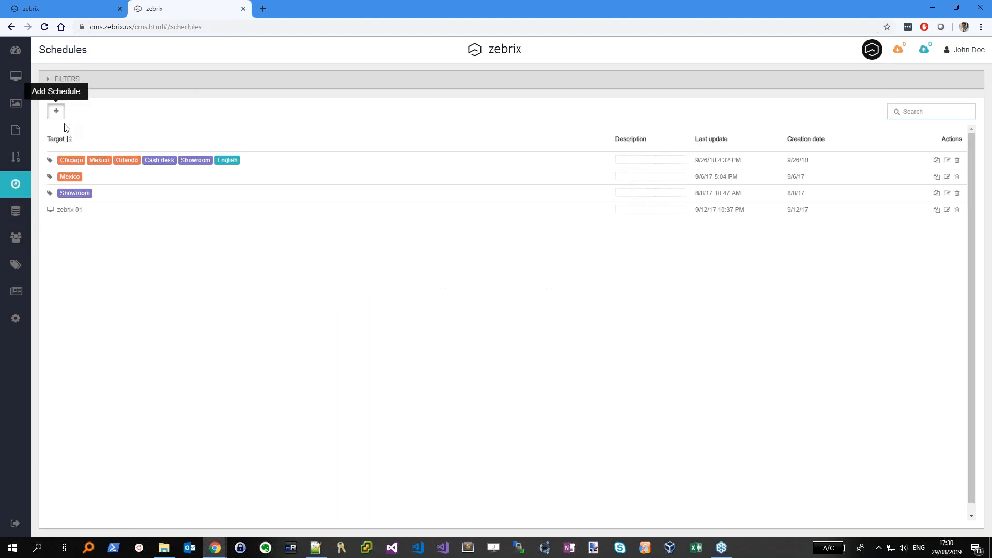
Create a new schedule targeting the single screen Screen 09
click(56, 110)
click(377, 118)
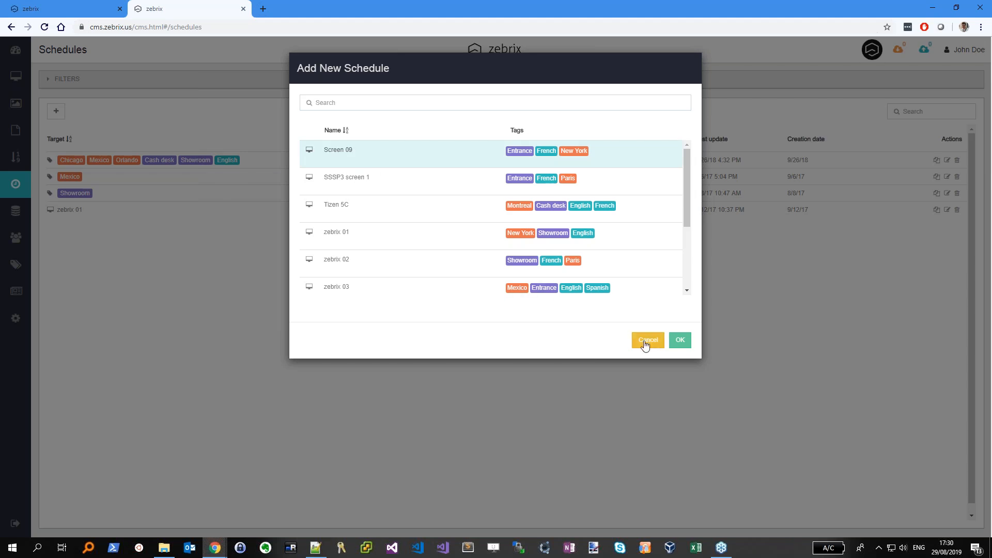
click(680, 339)
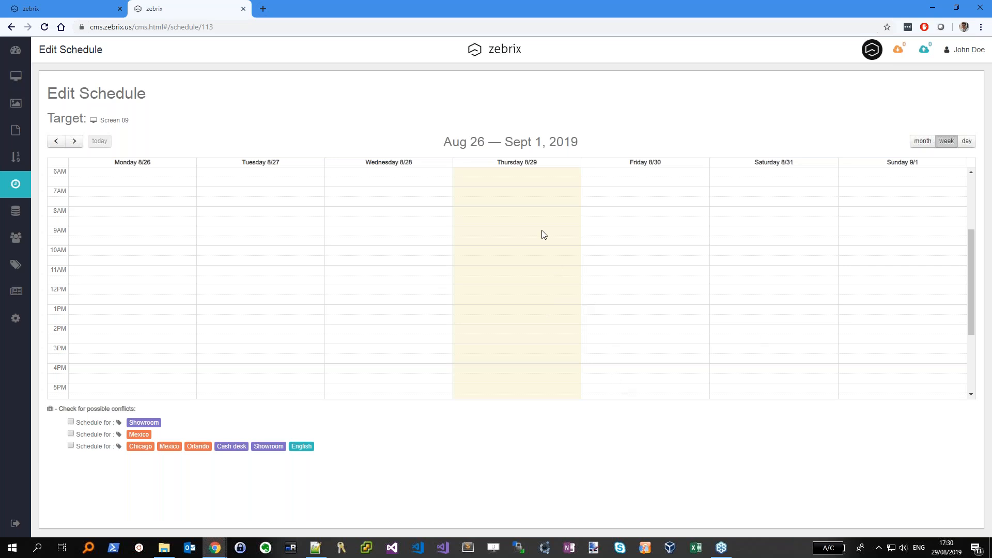
Add an entry on Thursday 8/29 playing the Test Mike page
click(538, 178)
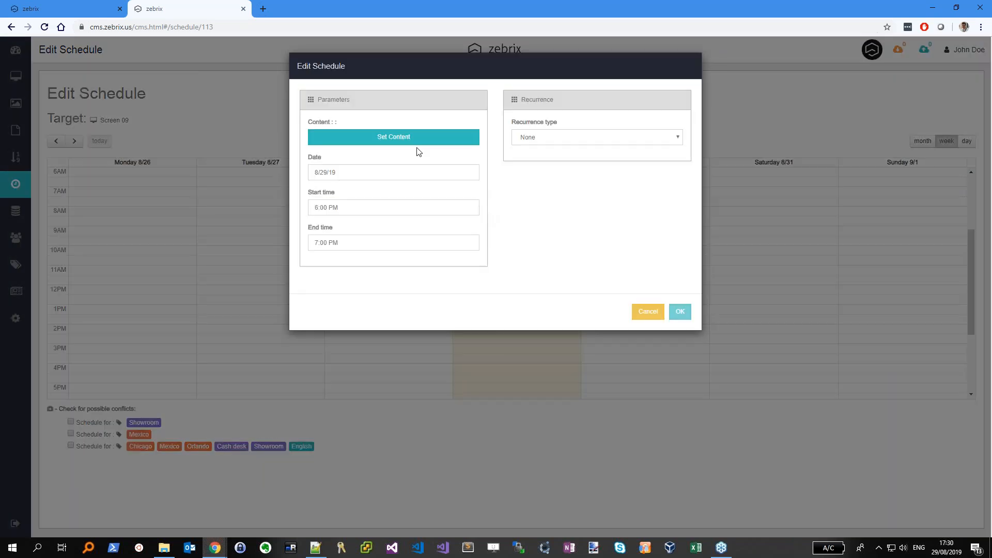
click(412, 148)
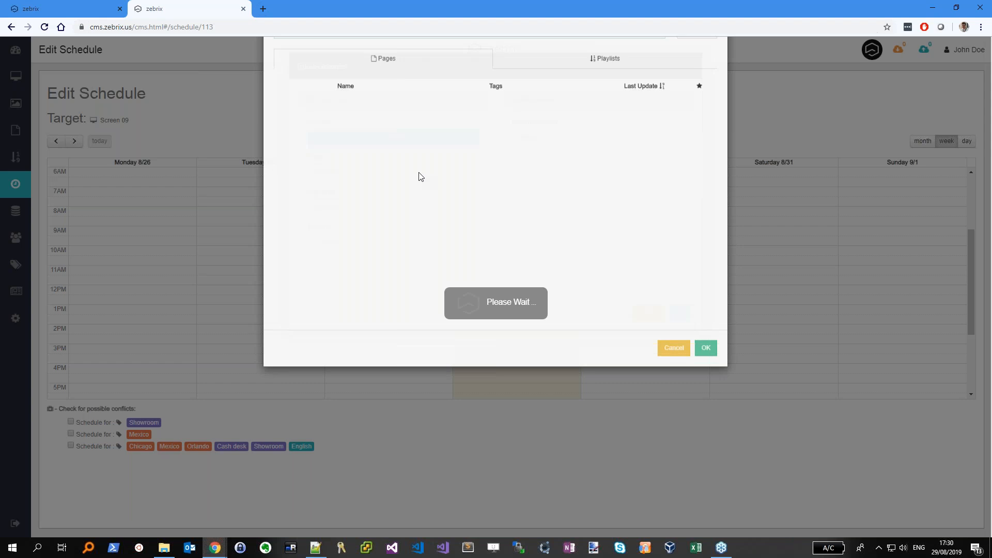
click(506, 198)
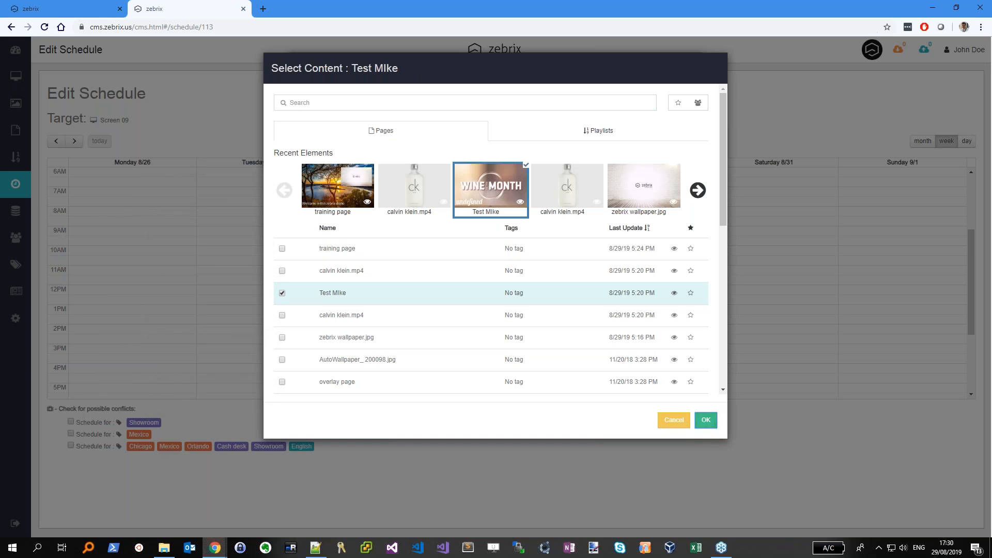
click(707, 420)
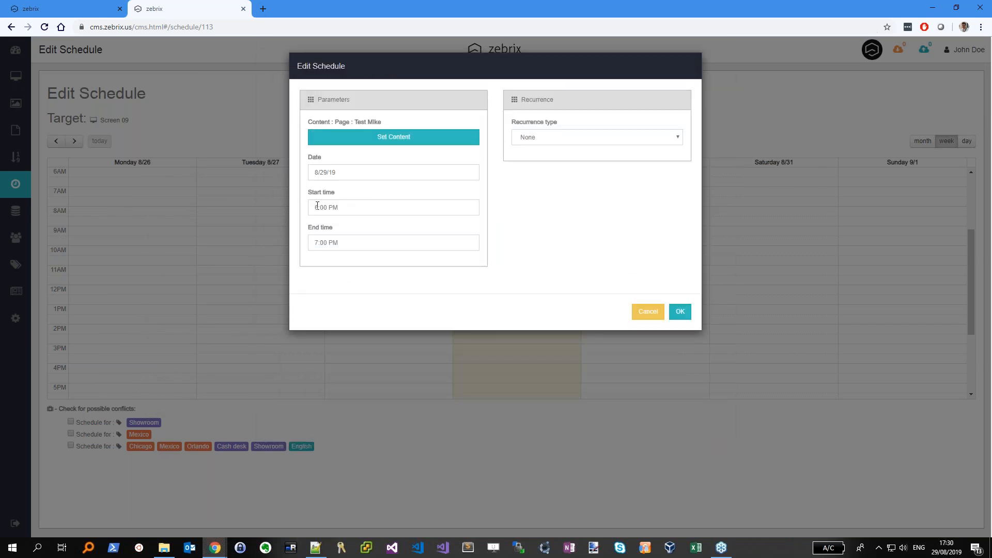
Start the entry at 6:00 AM and repeat it weekly Monday through Friday
click(338, 207)
click(368, 243)
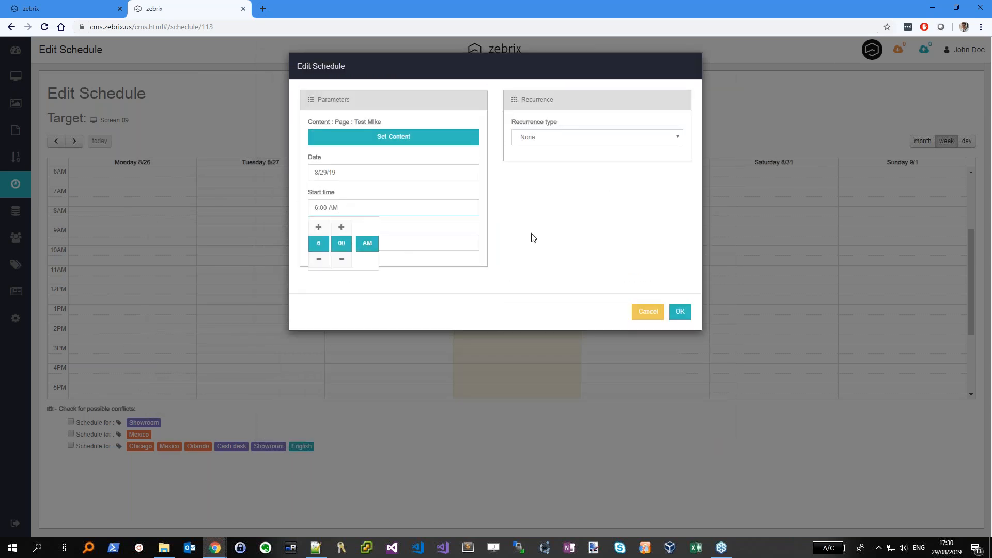
click(531, 237)
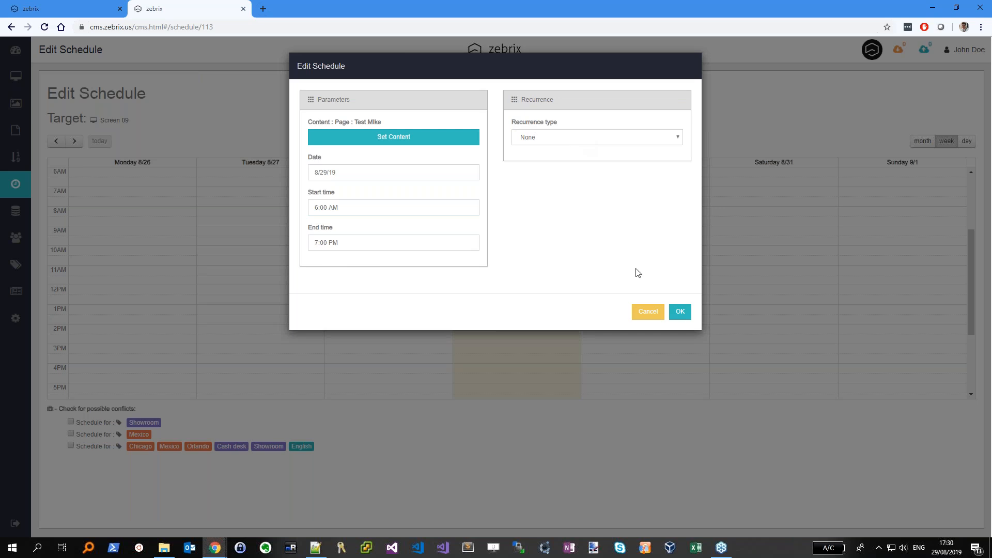
click(568, 137)
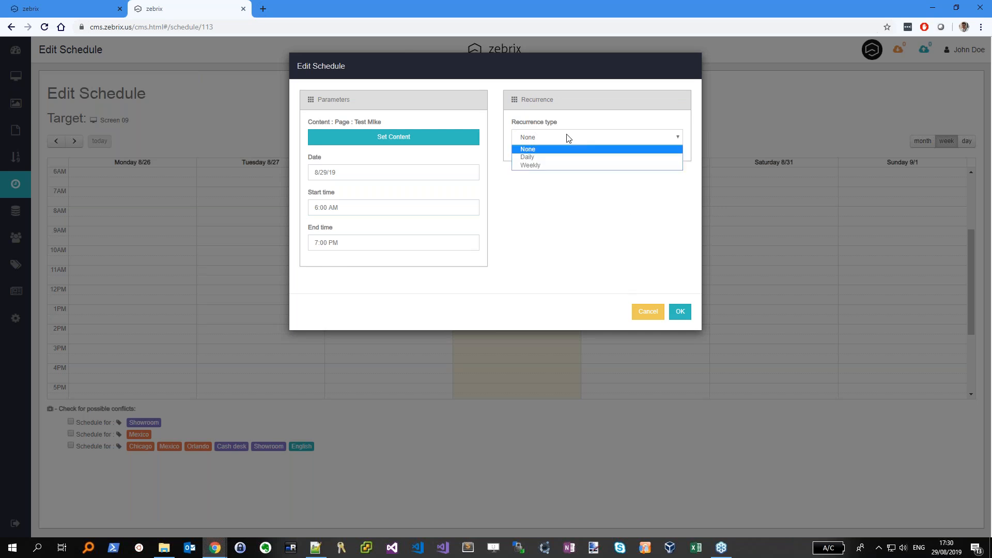
click(557, 165)
click(535, 181)
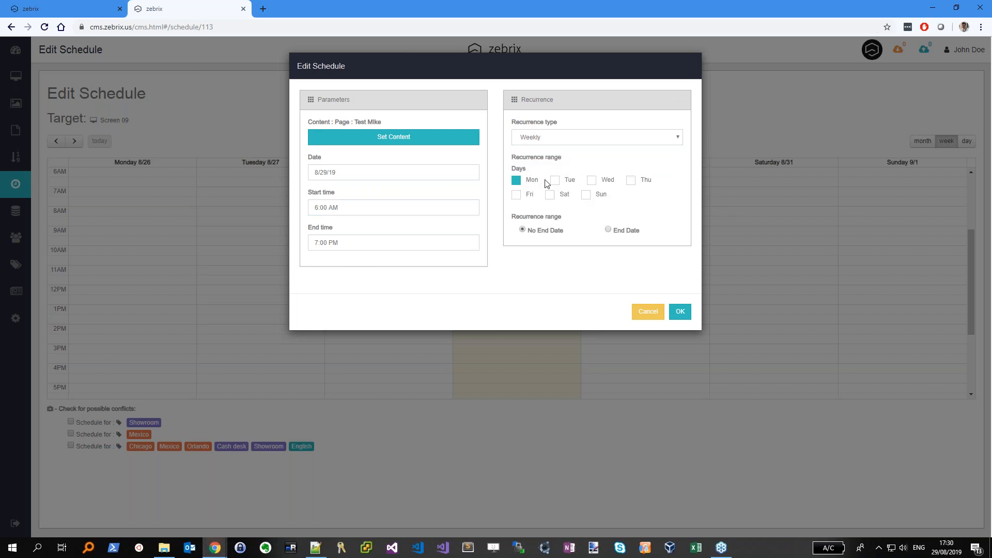
click(558, 183)
click(594, 180)
click(632, 180)
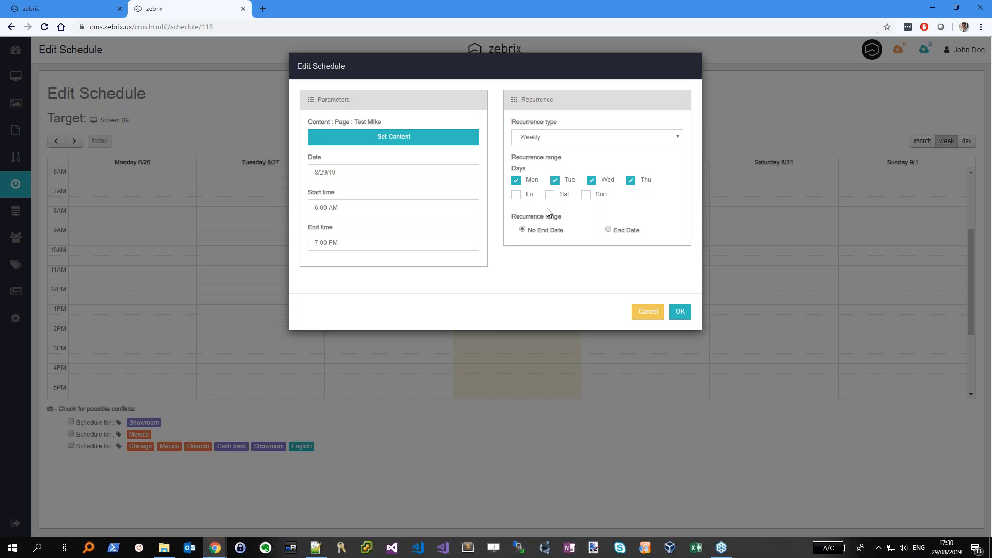
click(518, 199)
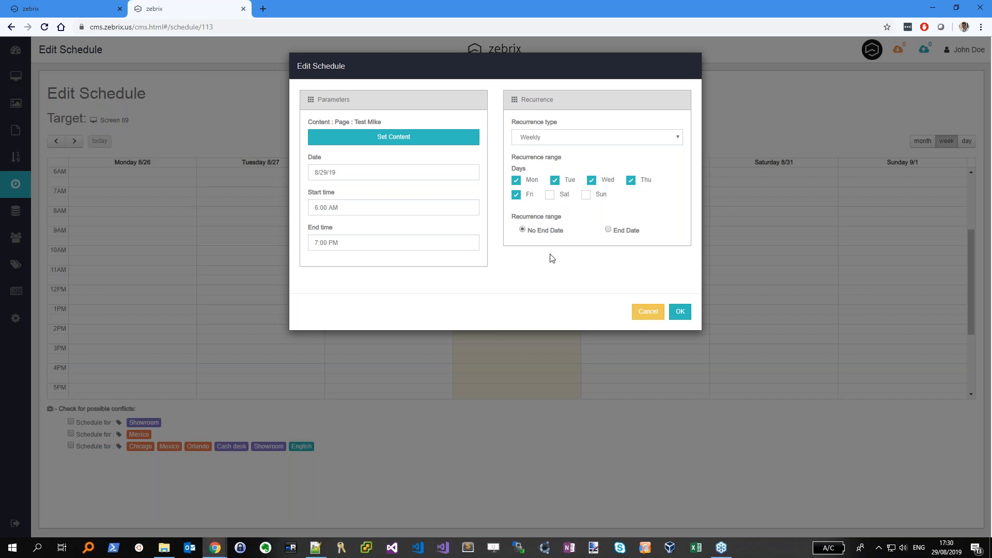
Set the recurrence end date to 9/30/19
click(608, 230)
click(590, 257)
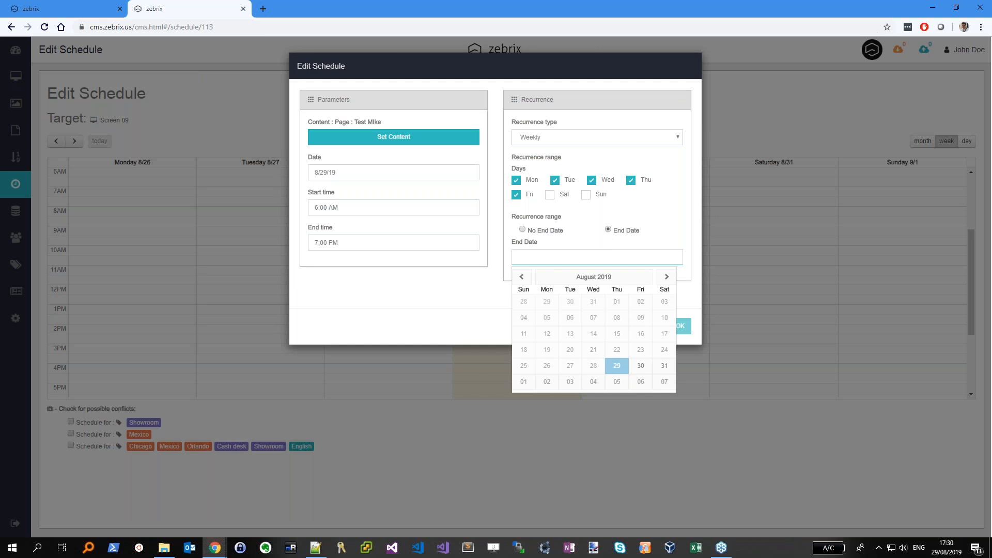
click(663, 365)
click(569, 259)
click(667, 277)
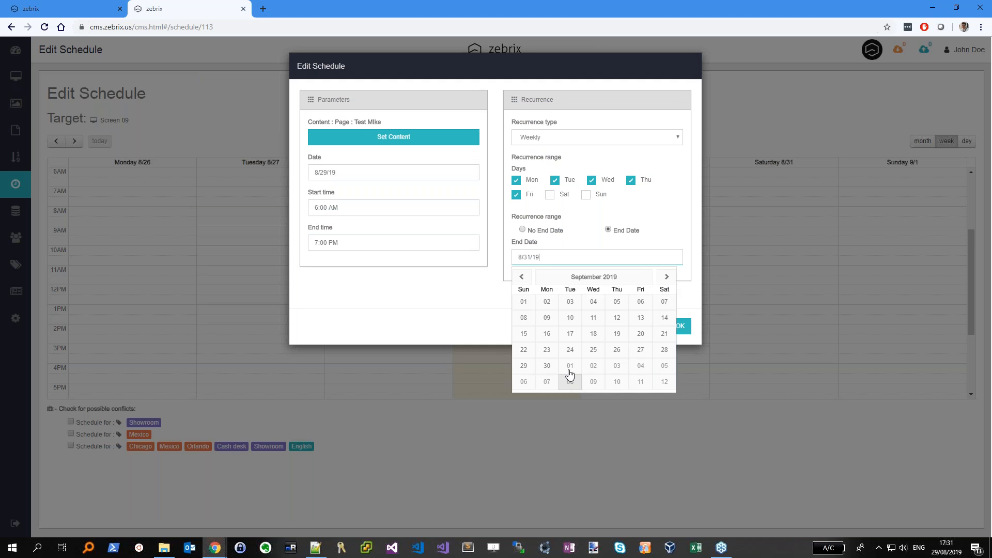
click(547, 366)
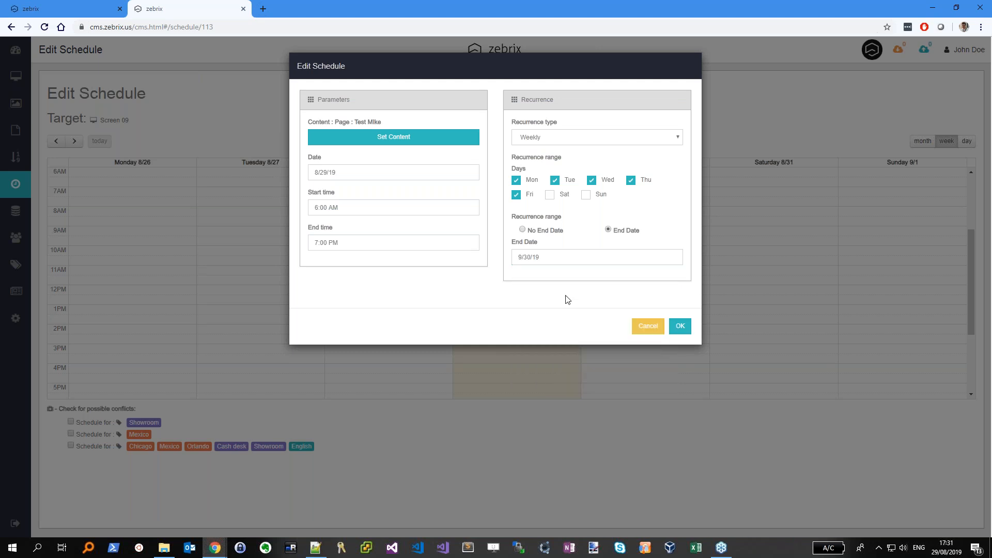
Save the weekday entry and browse the month view from August through October 2019
click(678, 326)
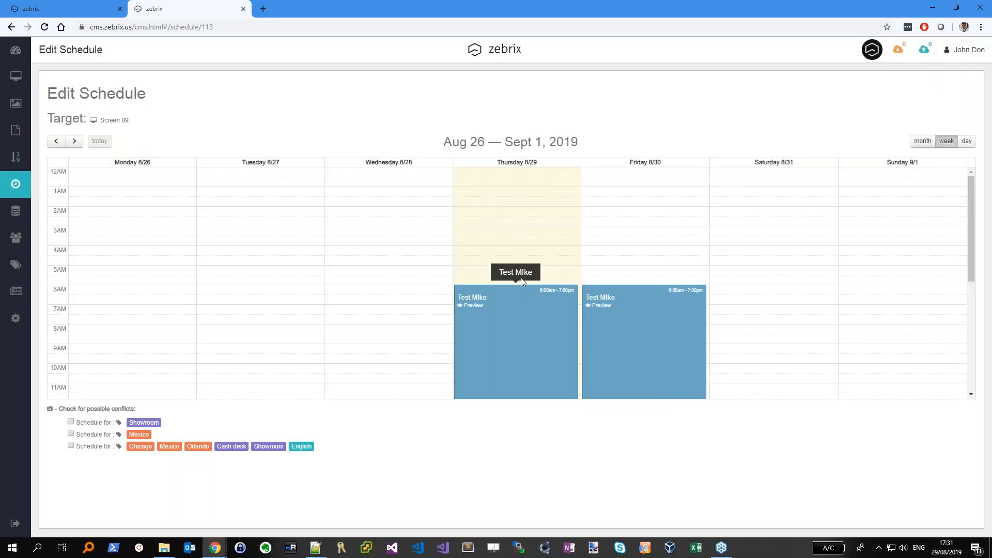
scroll(636, 242, down, 3)
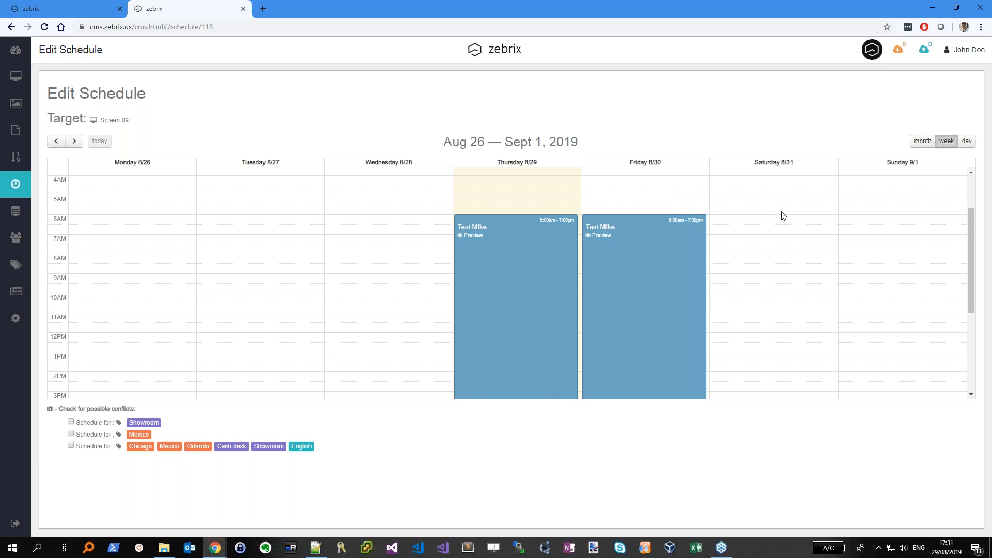
click(922, 141)
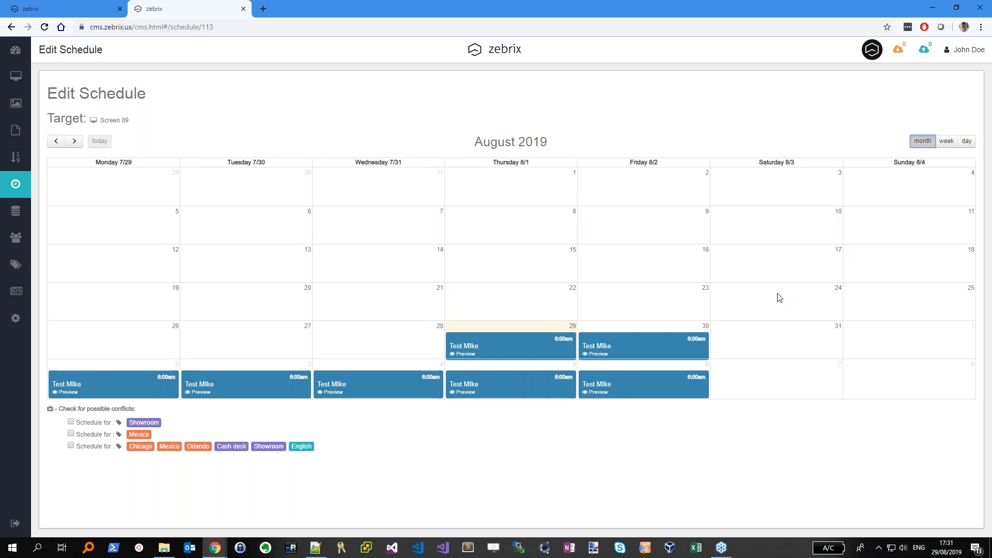
click(74, 142)
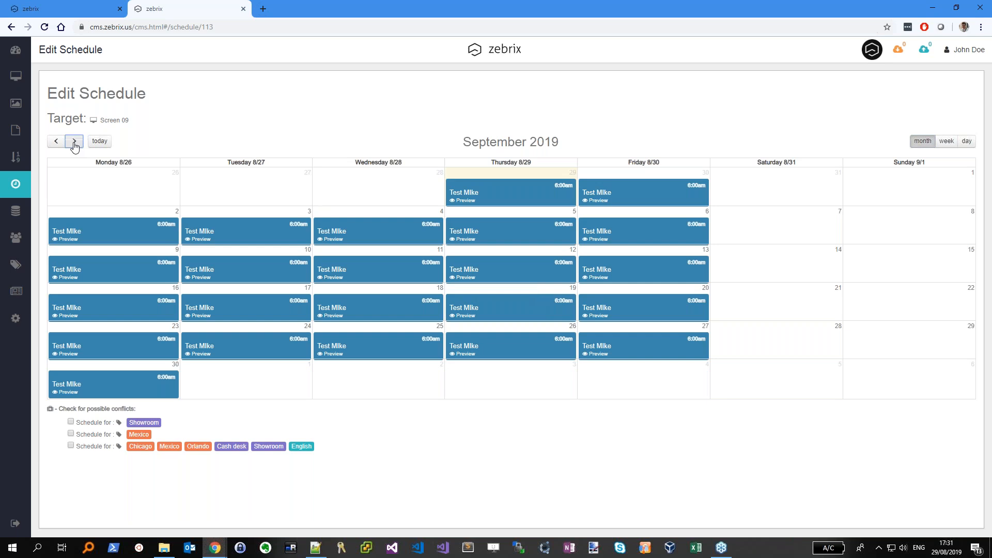
click(74, 142)
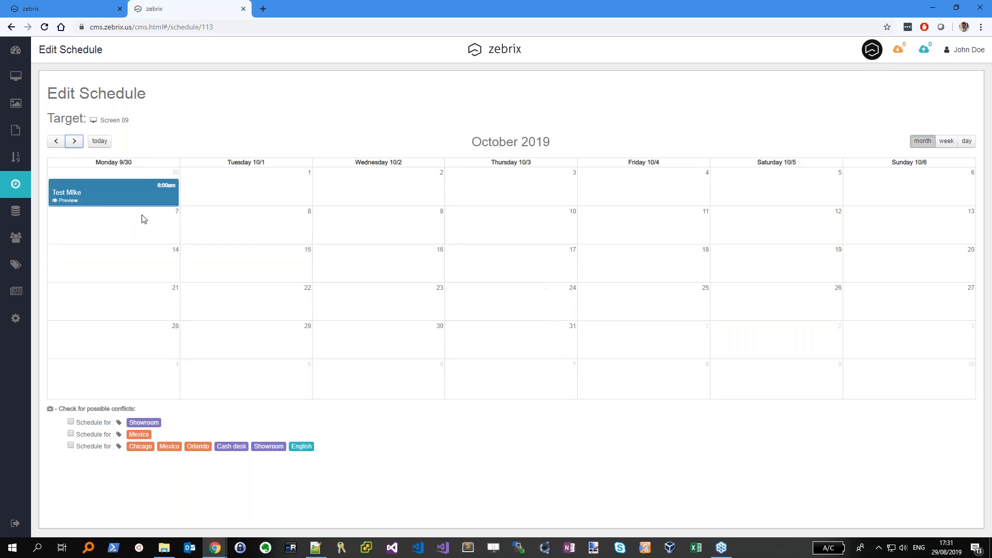
click(56, 141)
click(56, 141)
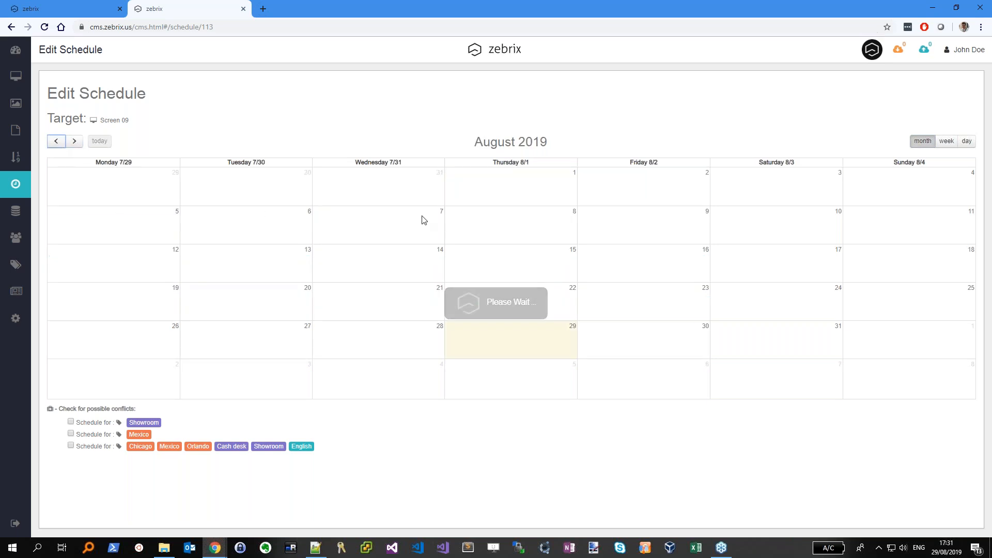
Switch Screen 09 to Use scheduling so it plays Page Test Mike
click(15, 76)
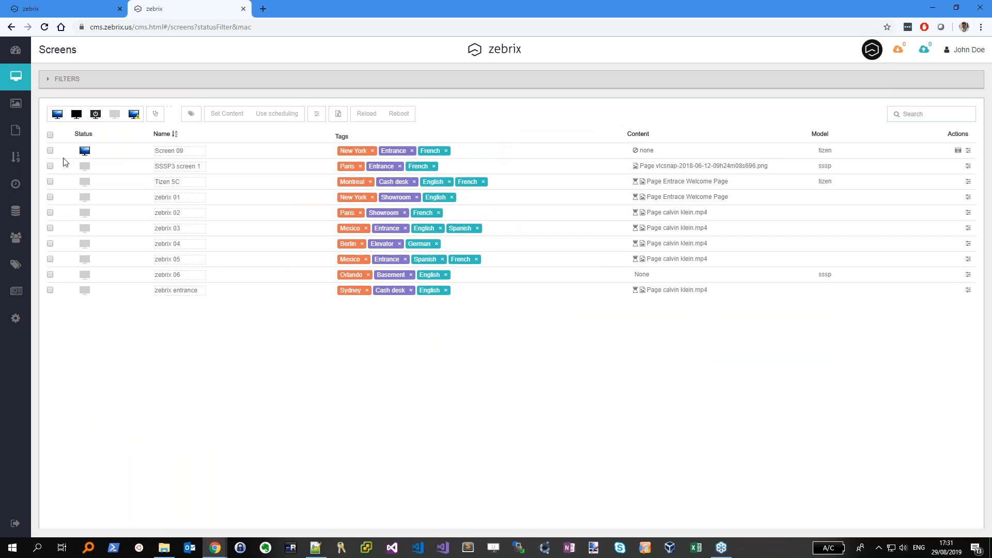
click(50, 151)
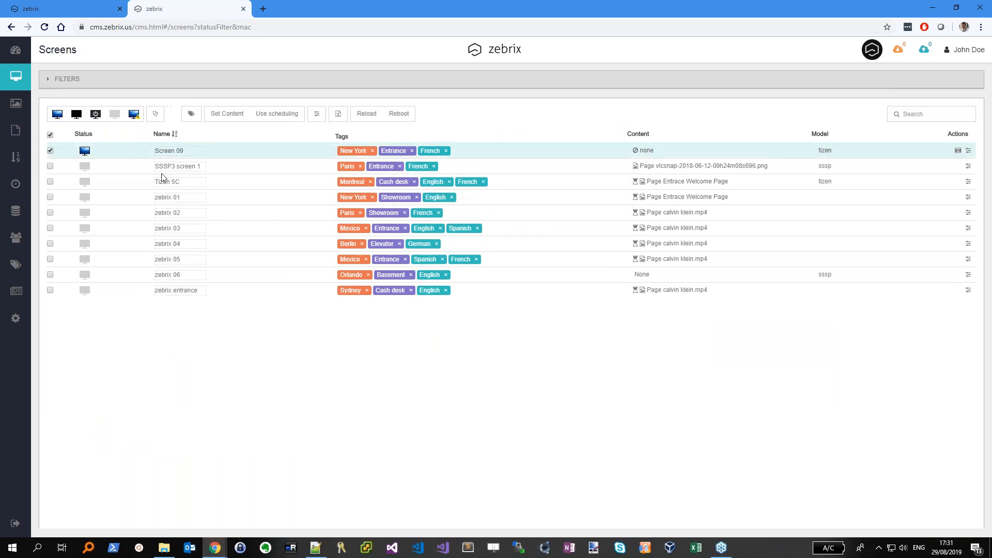
click(274, 118)
Review the Test Mike page details, a 51-second Wine of the Month page, then close them
mouse_move(671, 150)
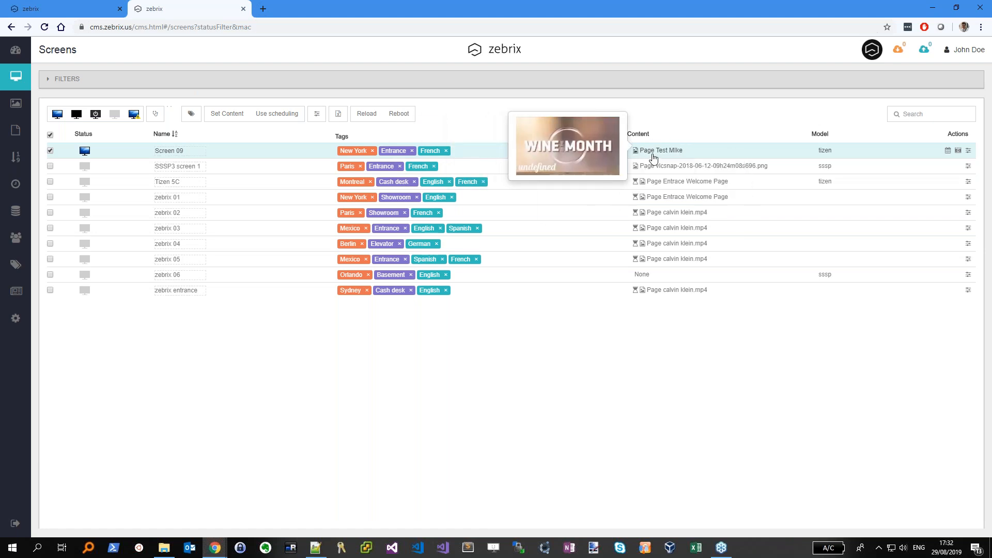
click(669, 151)
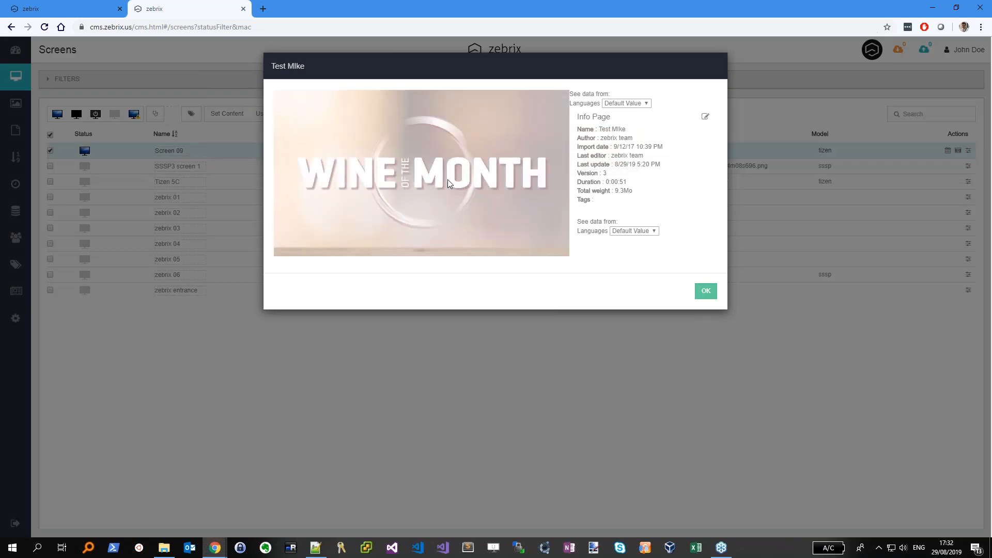
click(706, 290)
mouse_move(948, 153)
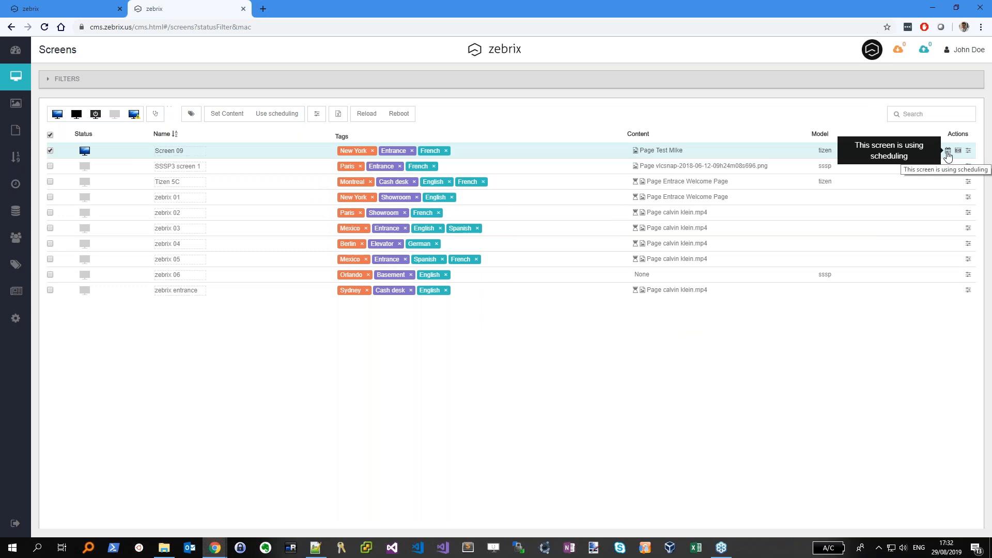
Review Screen 09's schedule calendar, then return to the Schedules list
click(948, 151)
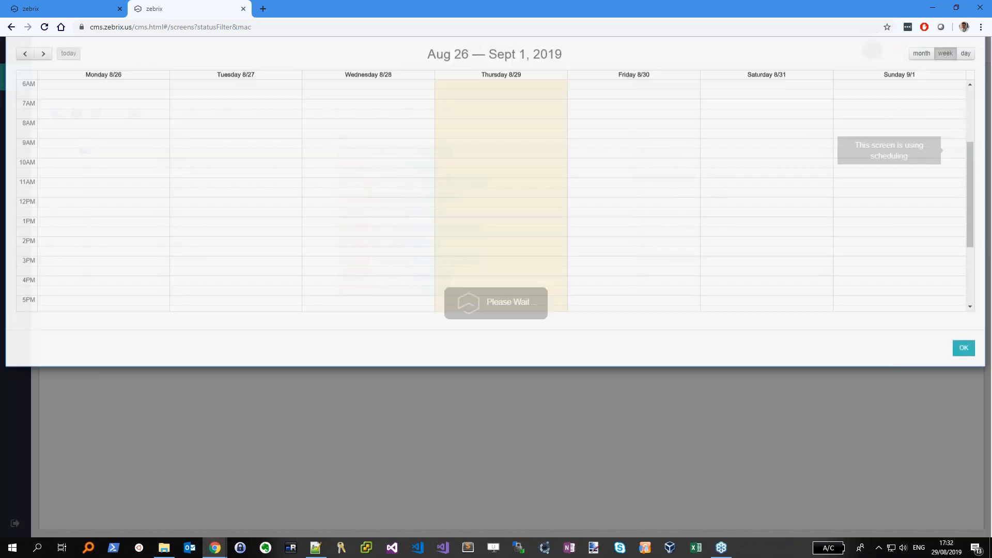
scroll(593, 190, down, 3)
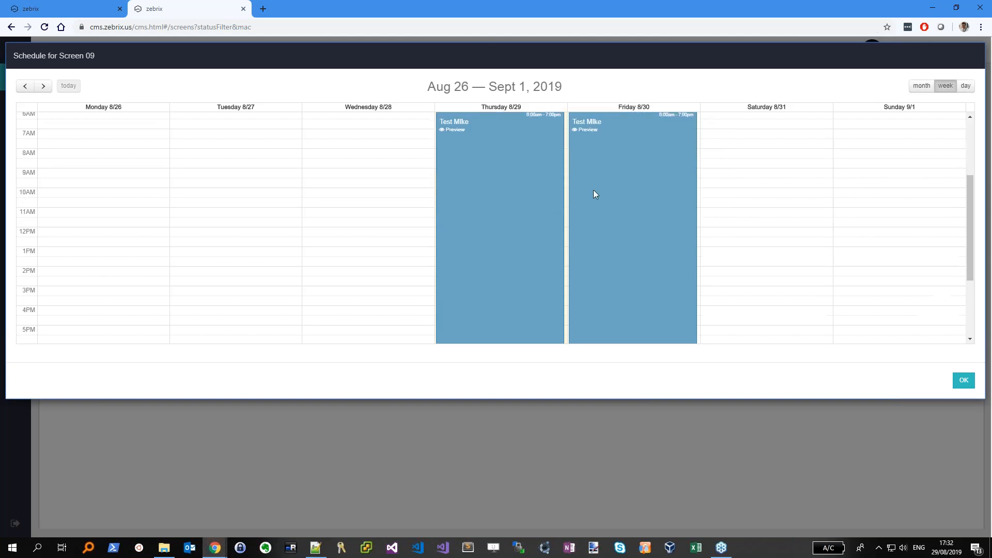
scroll(622, 192, up, 3)
scroll(611, 206, down, 3)
click(962, 381)
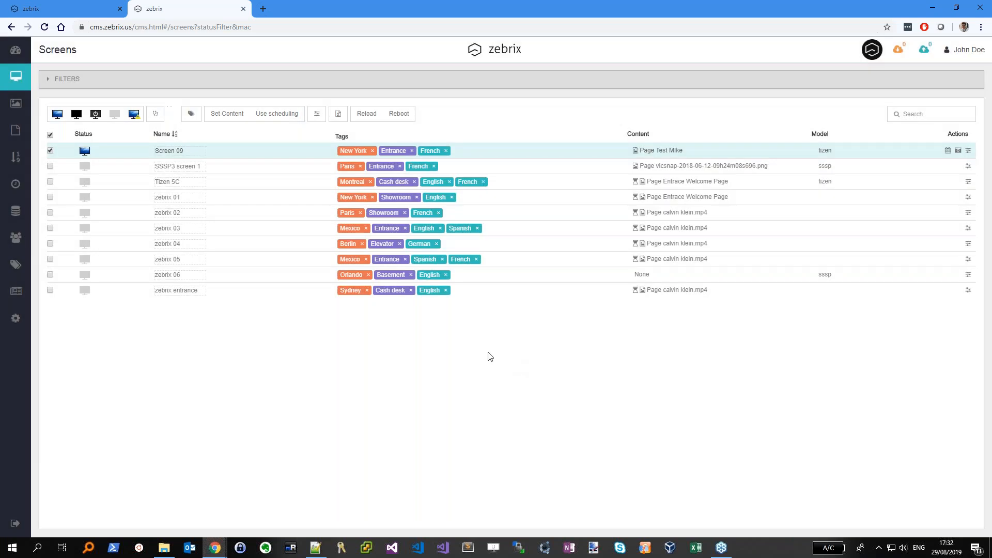
click(15, 184)
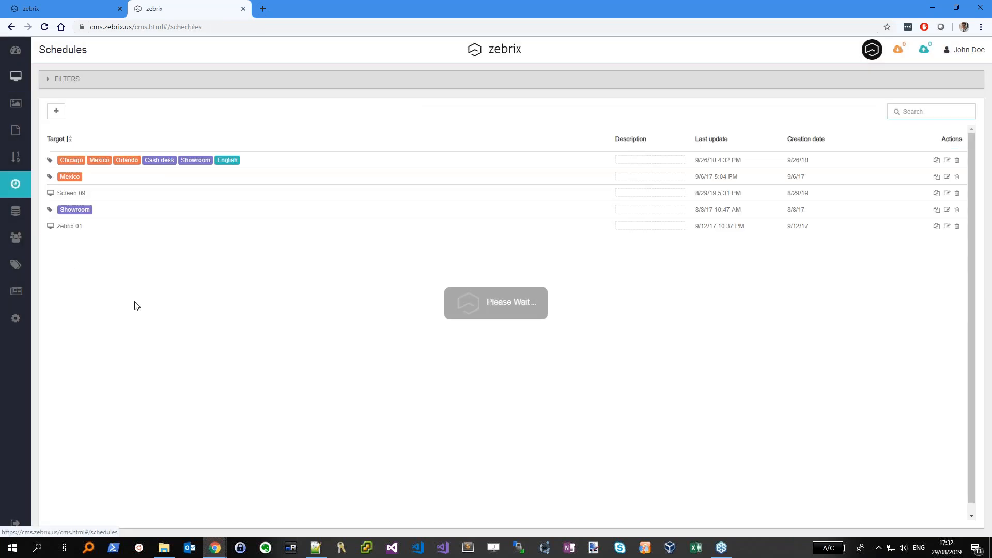
Switch Screen 09's Thursday event from Test MIke to calvin klein.mp4 and add Saturday to its recurrence
click(947, 193)
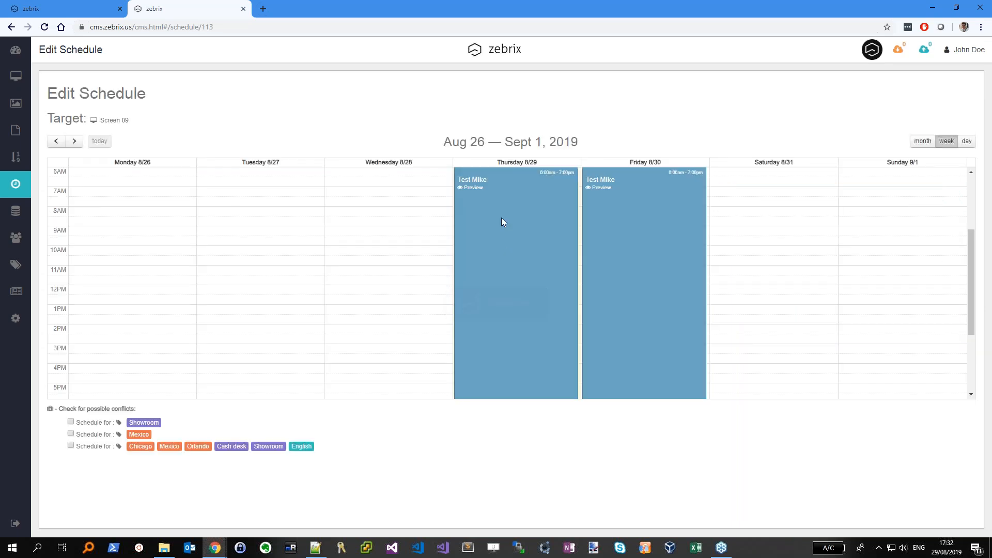
click(501, 218)
click(384, 141)
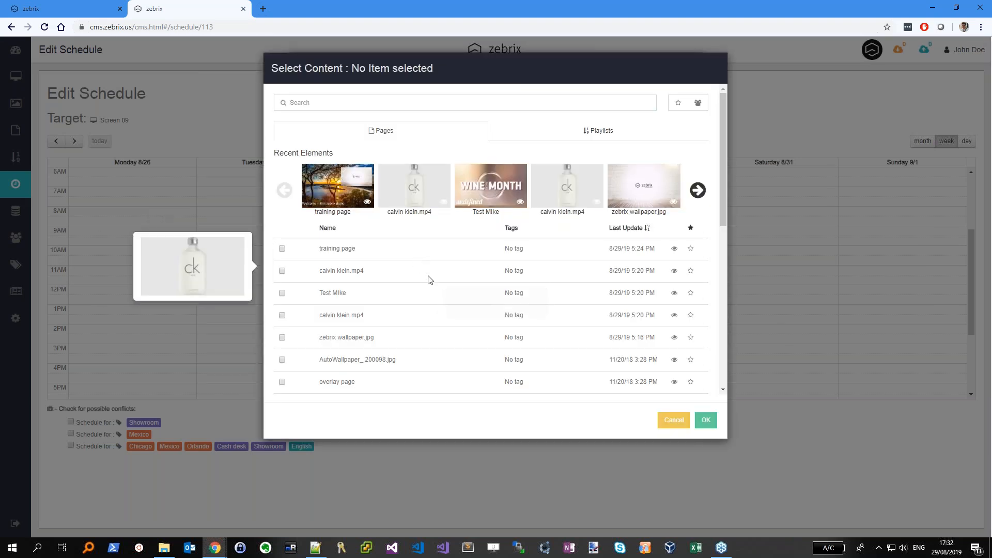
click(575, 209)
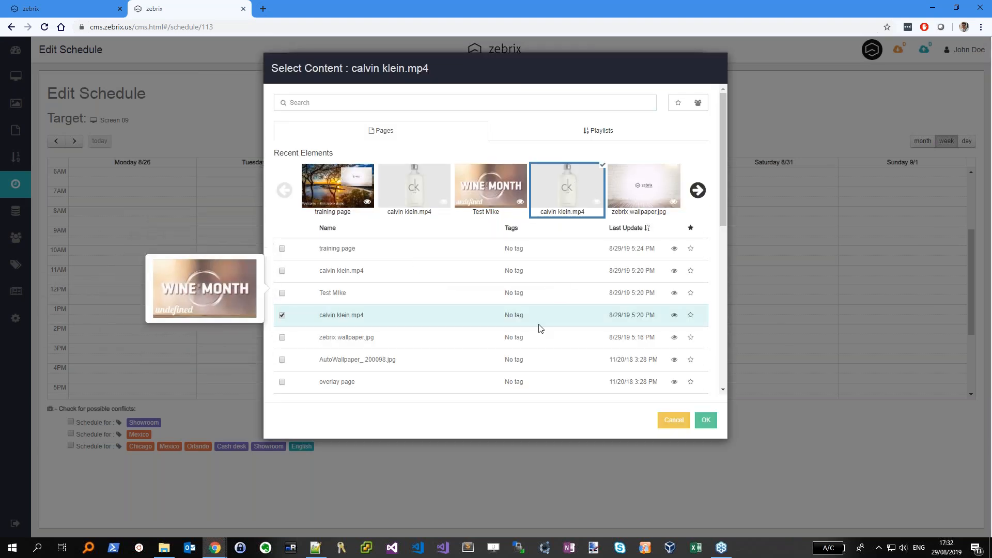
click(705, 418)
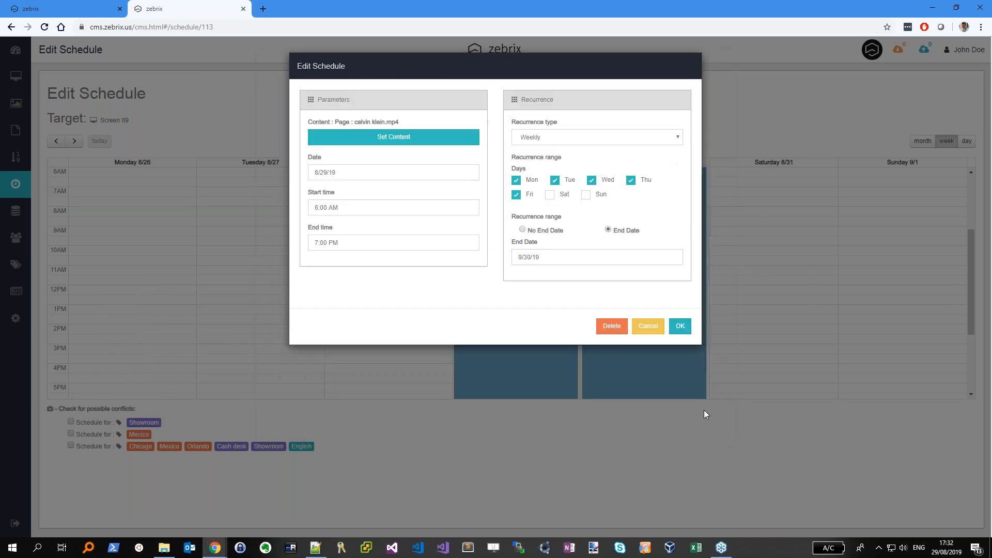
click(549, 195)
click(679, 326)
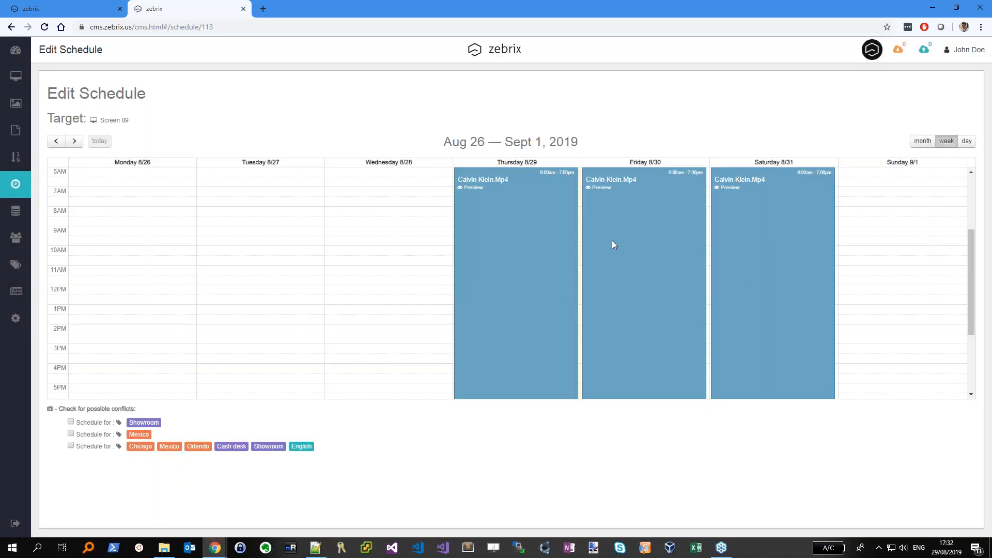
Check a remote screenshot of Screen 09 showing the calvin klein video, then close it
click(17, 77)
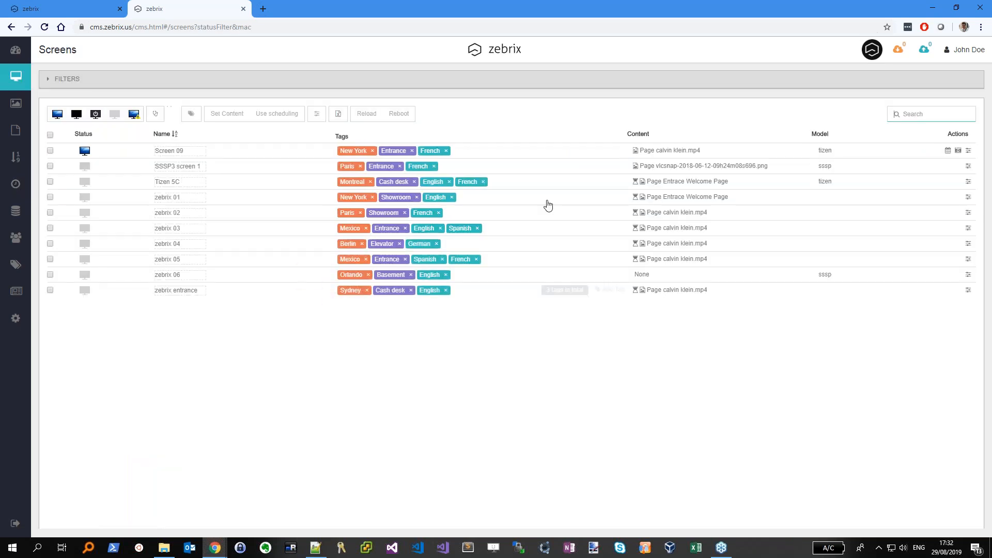
mouse_move(661, 154)
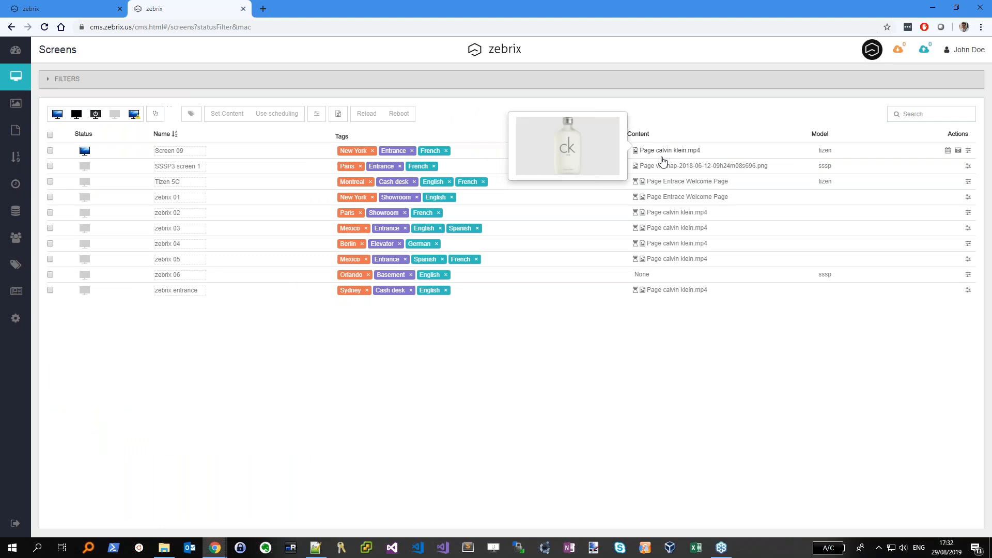
click(958, 150)
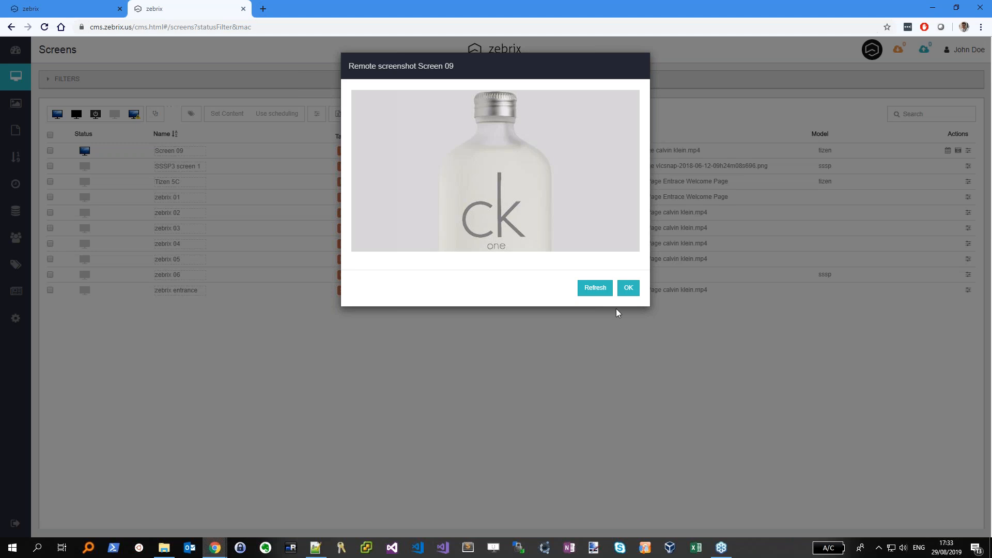
click(628, 287)
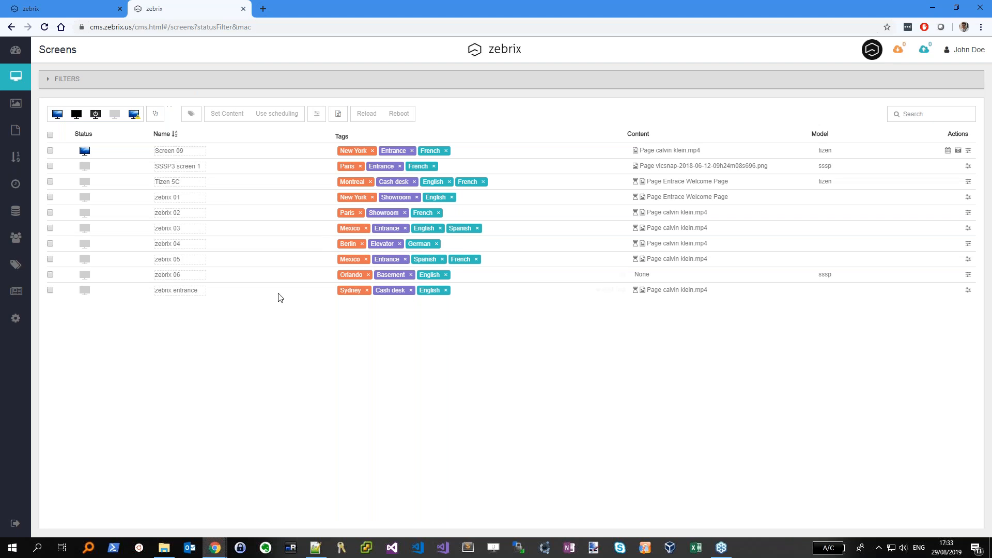
From Users, open Edit roles, select shop responsible, and view its Rights description
click(16, 238)
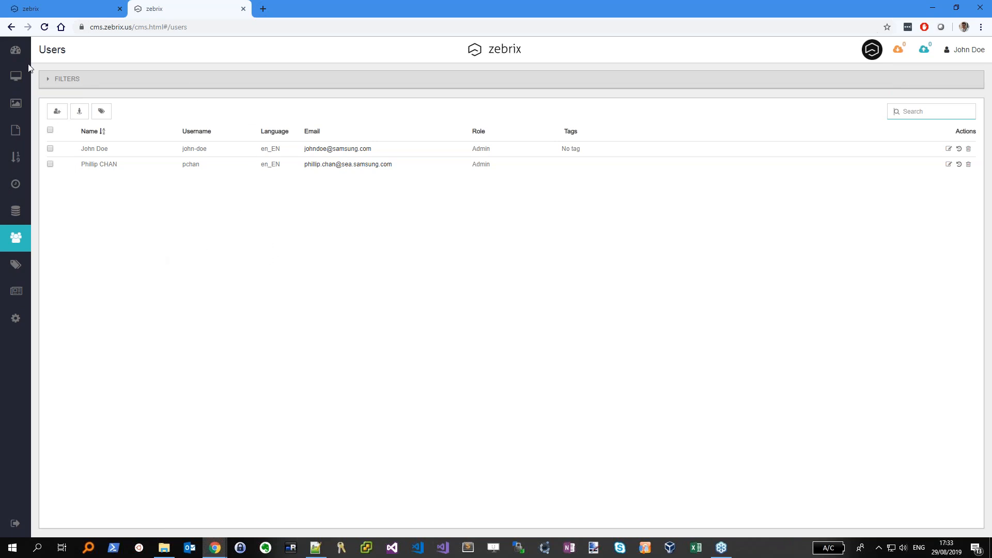
click(82, 112)
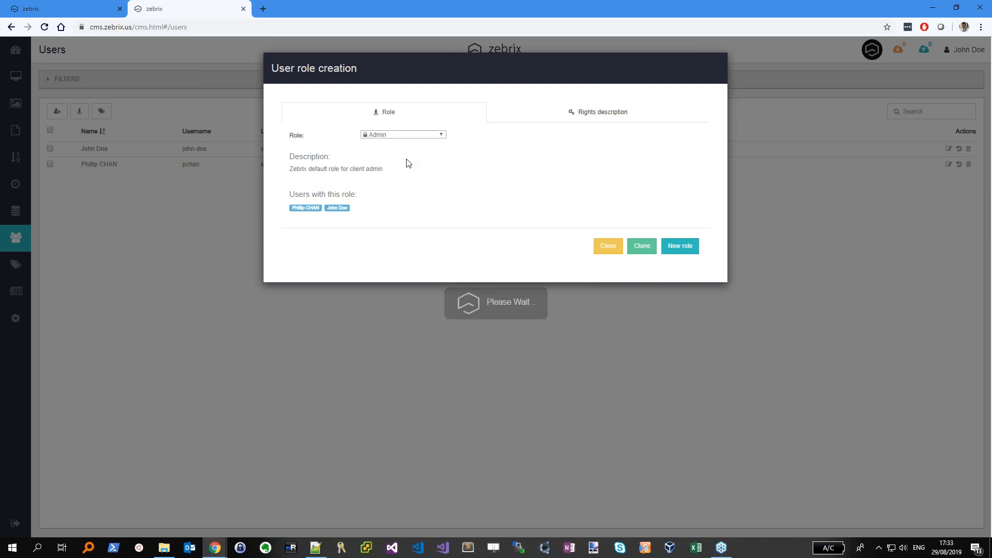
click(425, 135)
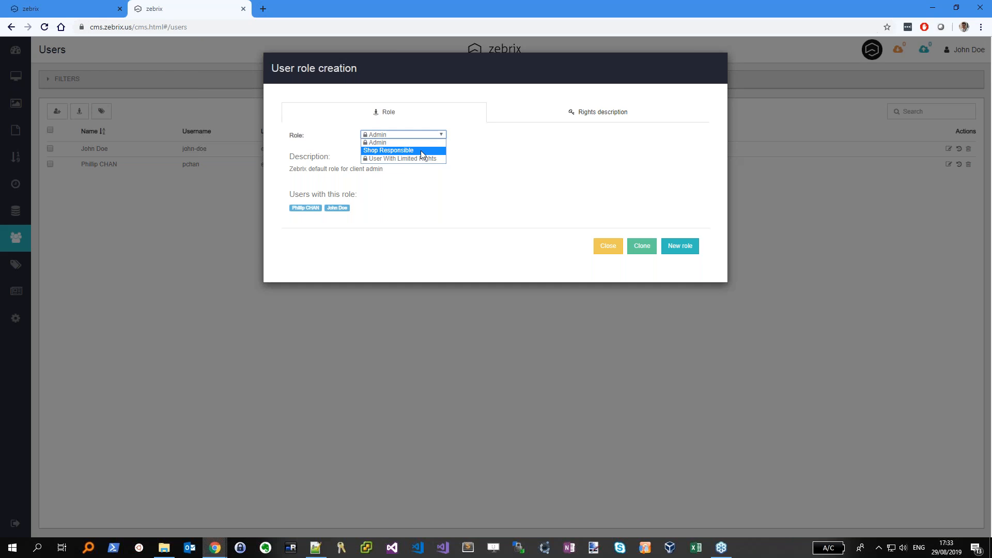
click(423, 150)
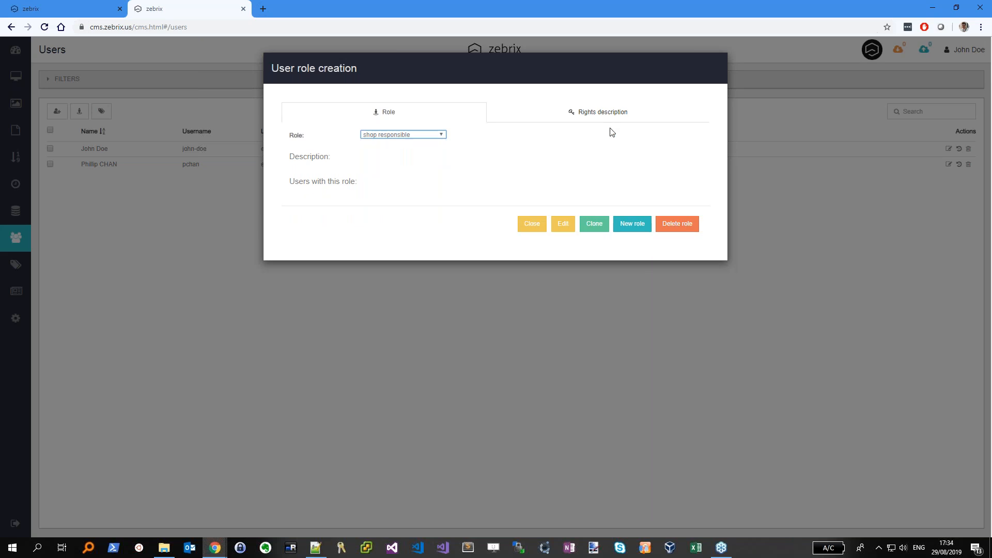
click(617, 118)
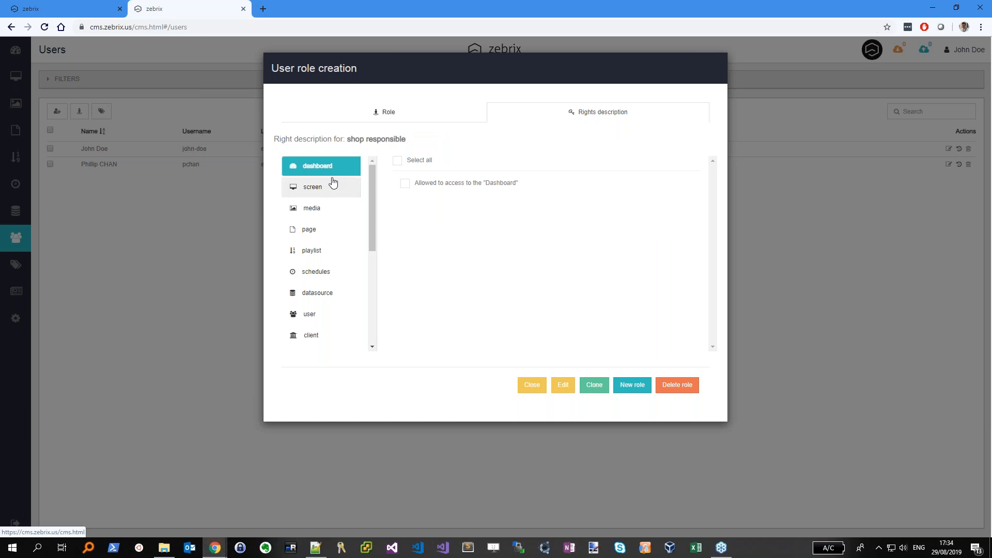
Inspect the shop responsible role's screen and media permissions, then close it and go to Pages
mouse_move(374, 206)
mouse_down()
mouse_move(376, 321)
mouse_move(390, 197)
mouse_up()
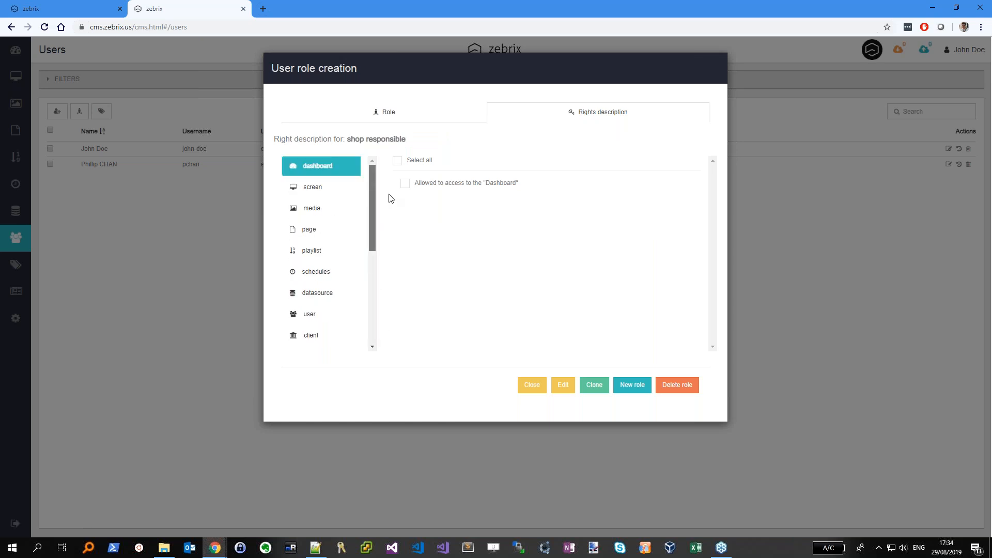
click(316, 188)
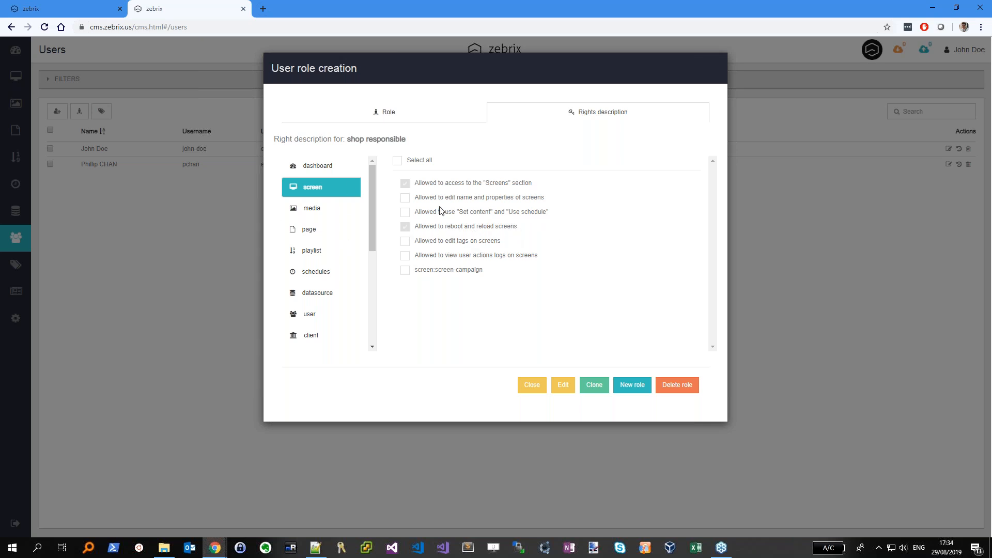
click(313, 214)
scroll(539, 246, down, 1)
scroll(539, 245, up, 1)
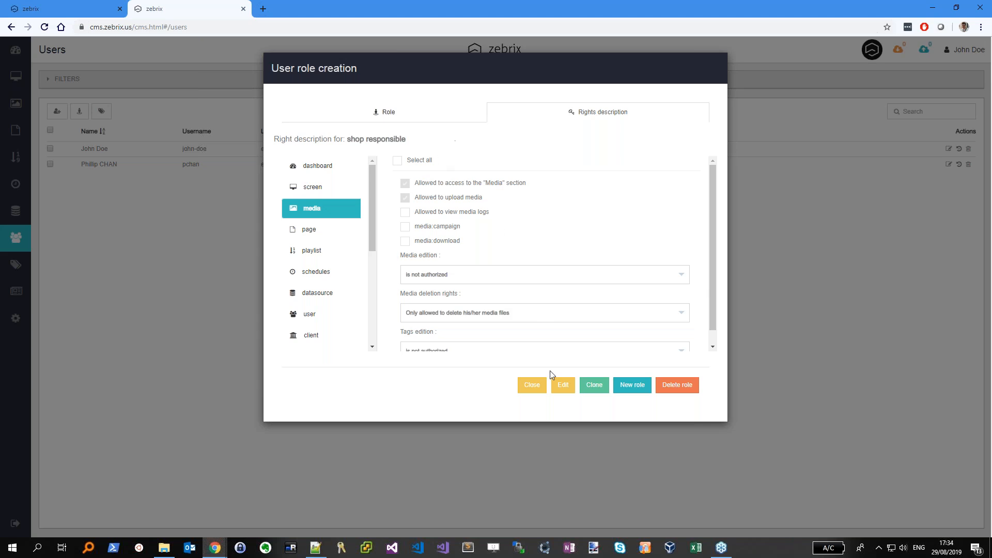
click(541, 389)
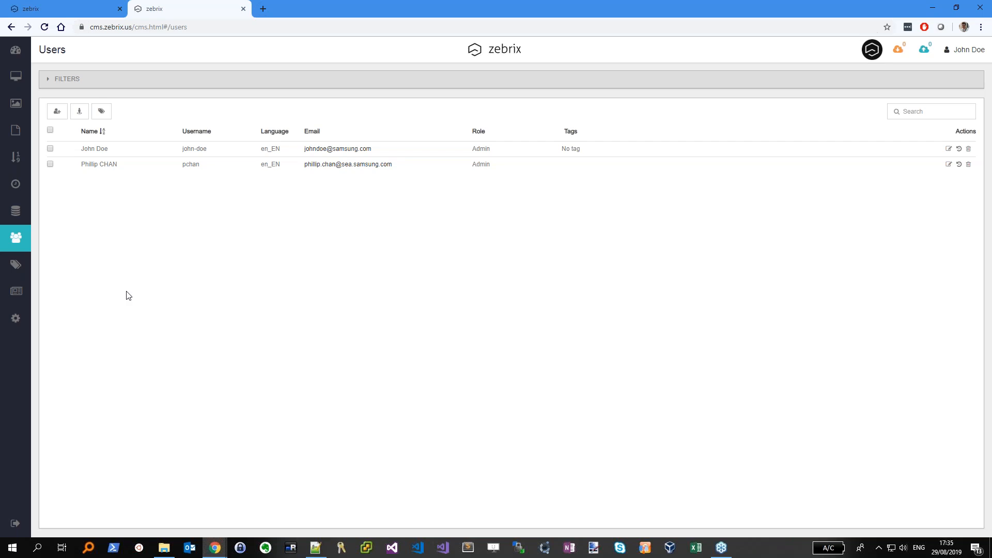
click(15, 130)
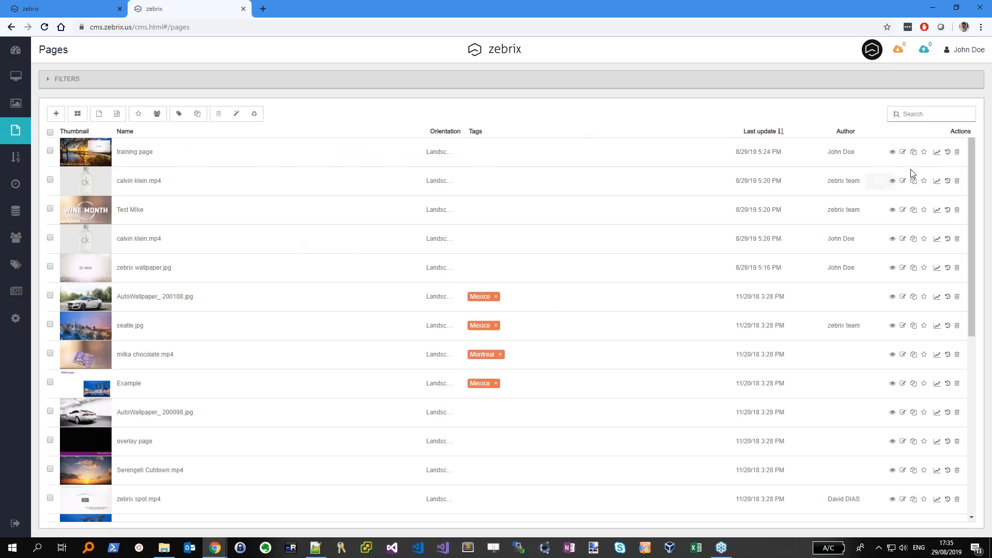
Open training page, nudge the zebrix image zone, then deselect zones to show Page Properties
click(903, 154)
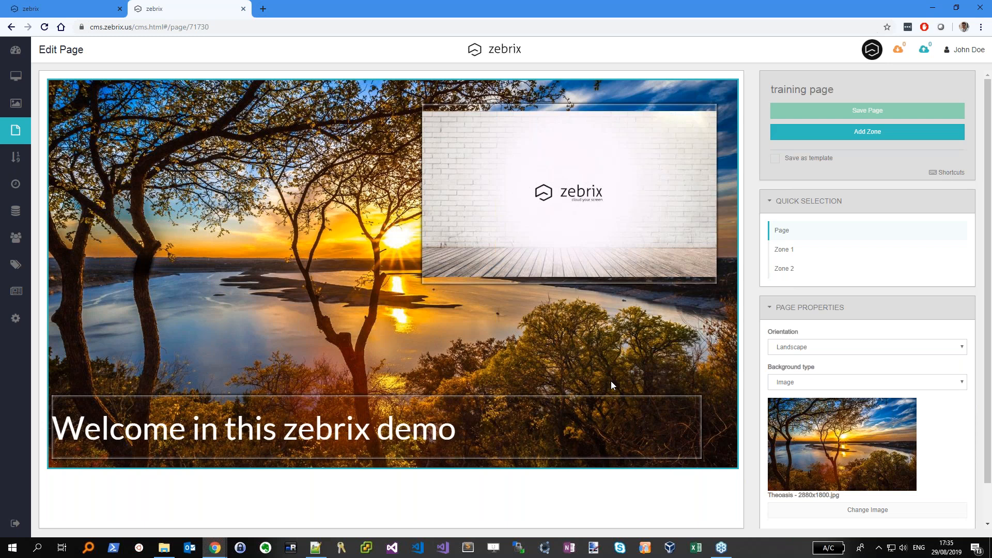
click(450, 425)
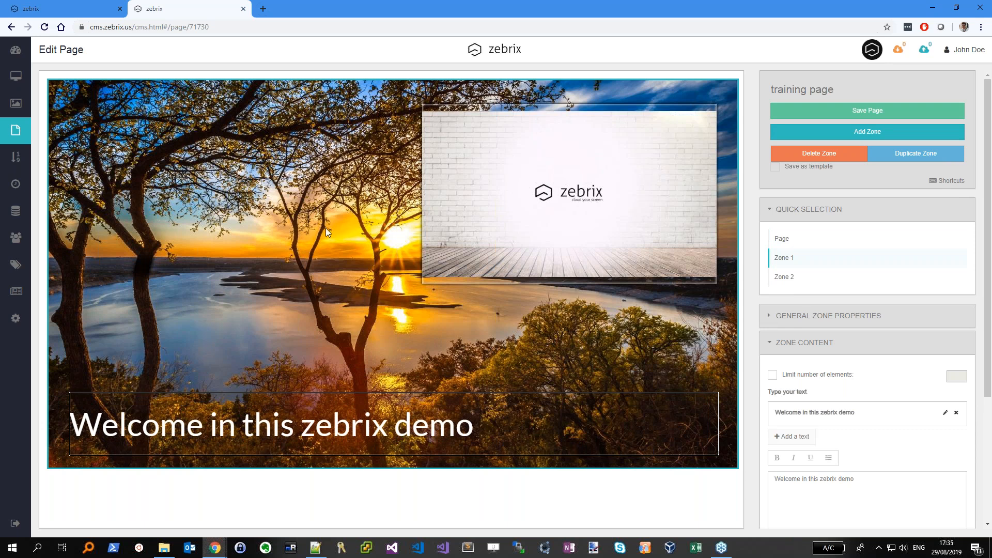
drag(595, 226, 553, 276)
click(390, 416)
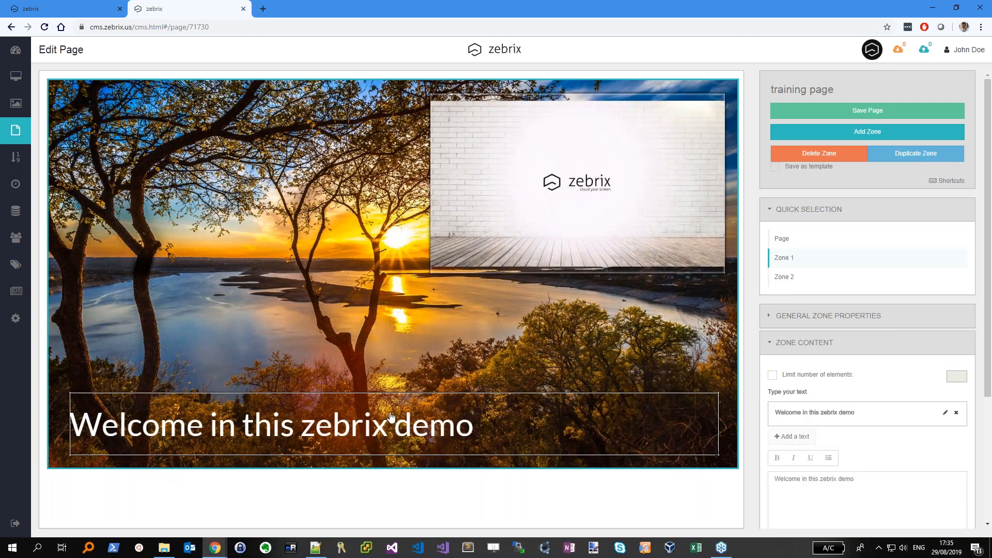
click(828, 316)
scroll(927, 340, down, 2)
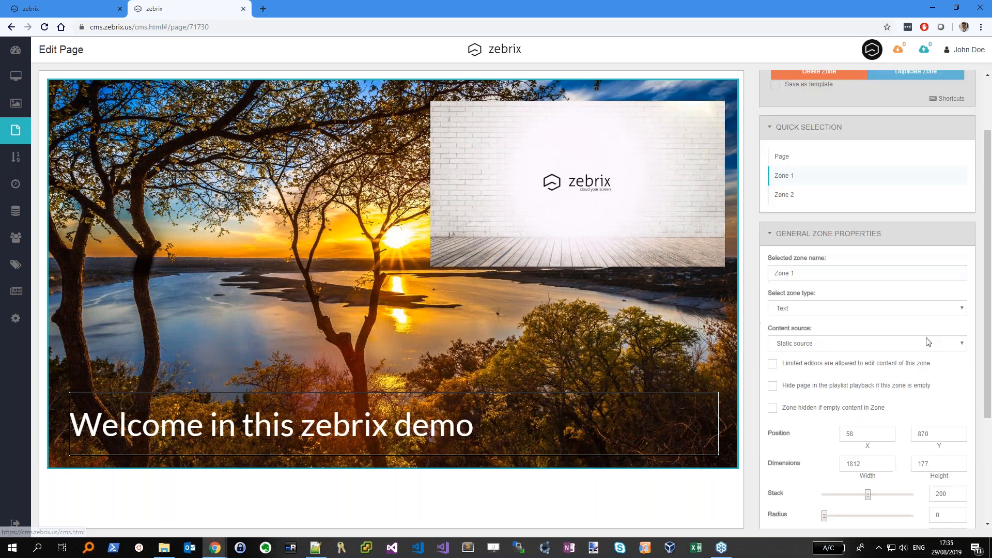
scroll(927, 342, down, 1)
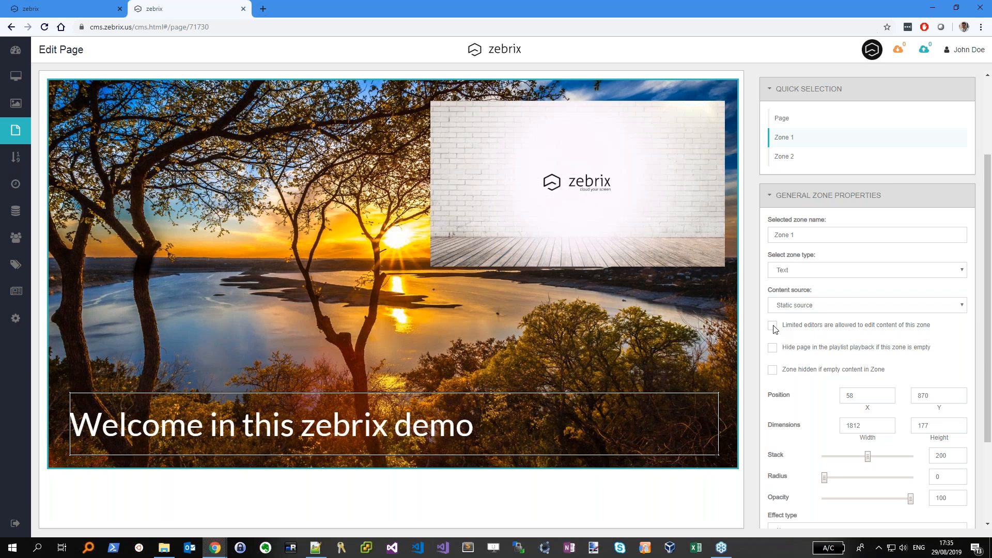
click(663, 323)
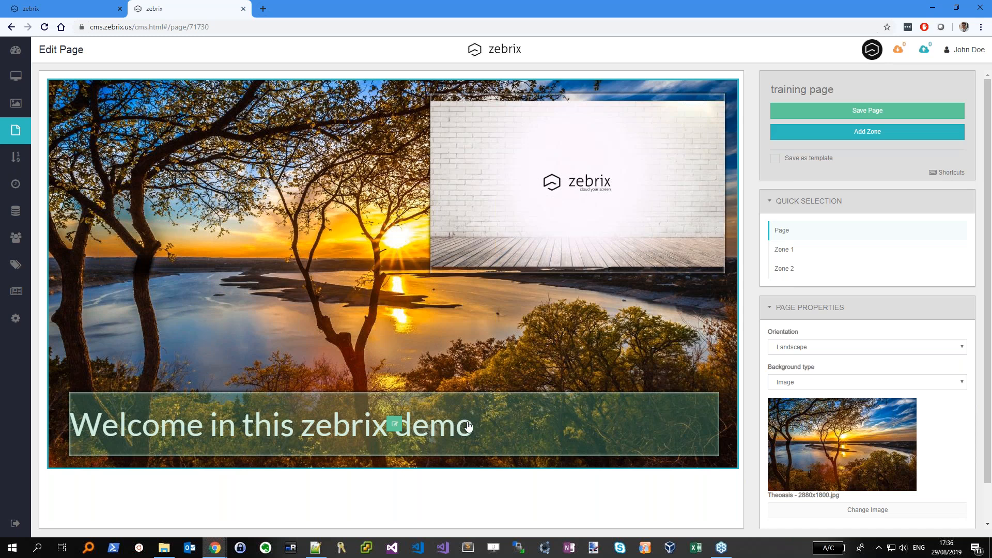
Move the welcome text zone to position 41, 850, staying in the editor, and expand its General Zone Properties
mouse_move(460, 421)
mouse_down()
mouse_move(462, 345)
mouse_move(458, 426)
mouse_up()
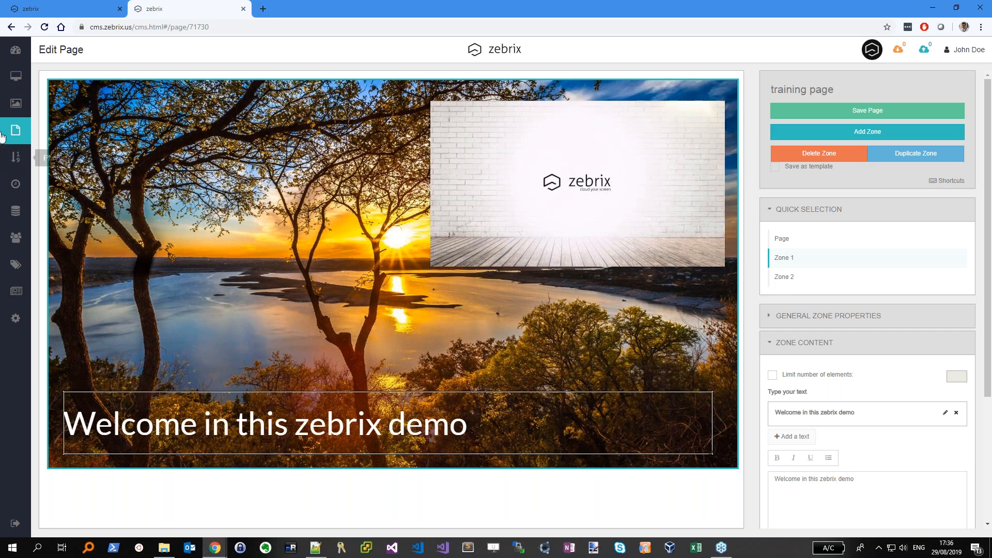
click(19, 162)
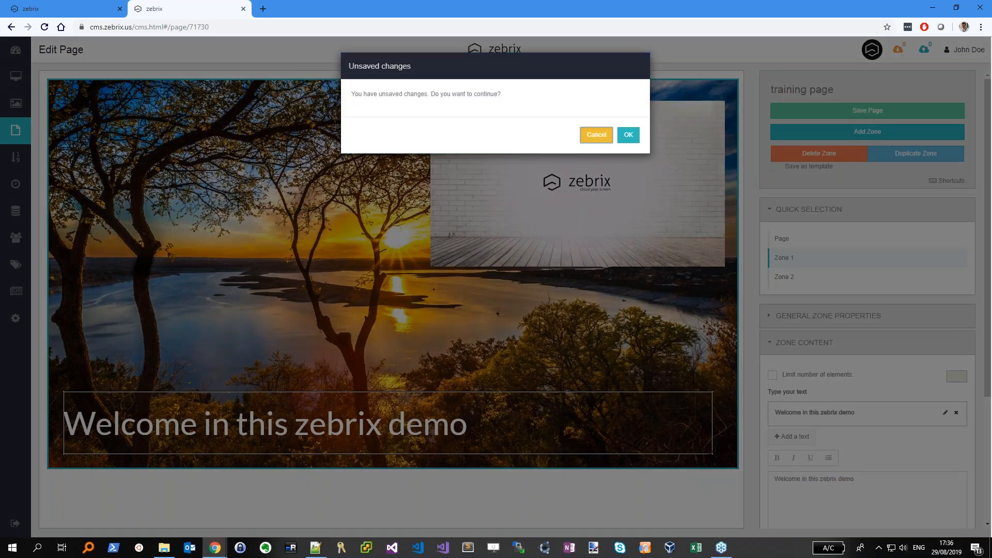
click(597, 135)
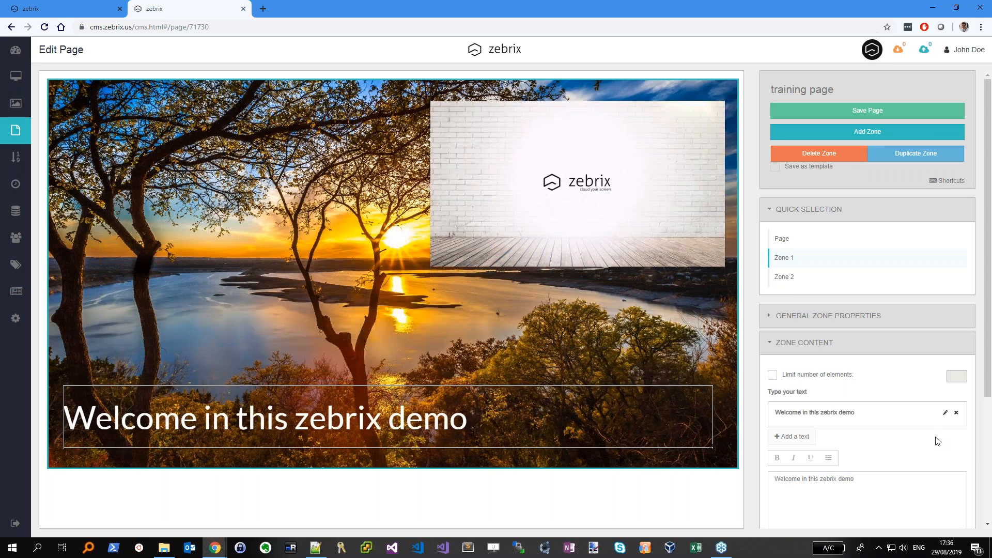
scroll(883, 413, down, 3)
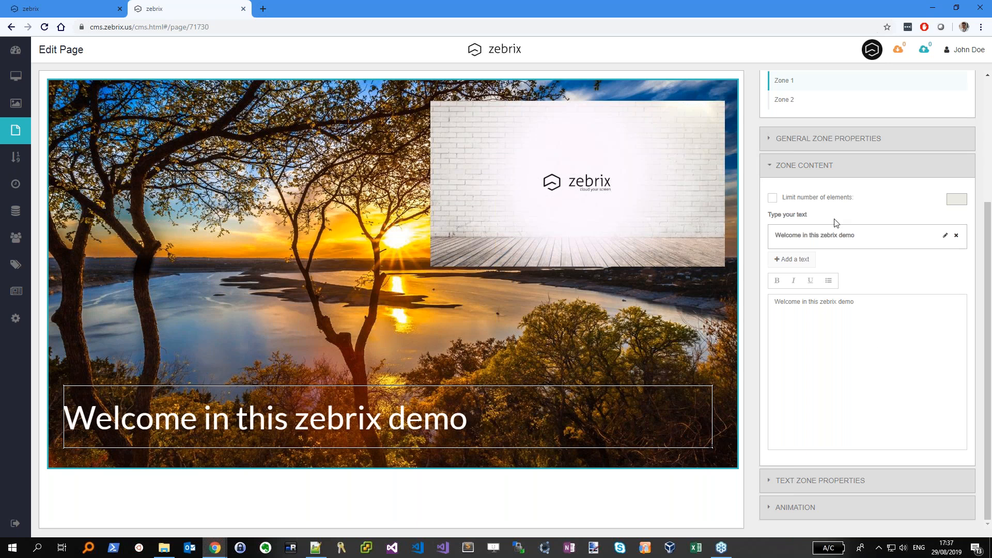
scroll(842, 269, up, 3)
click(852, 316)
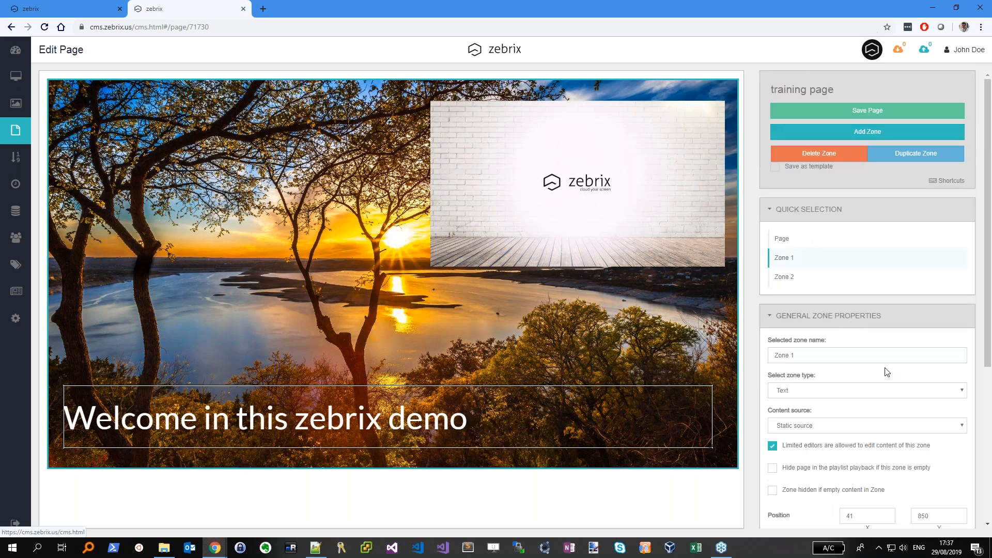
Set Zone 1's content source to Variable content (tag based) with the Languages tag family
scroll(886, 372, down, 2)
click(822, 305)
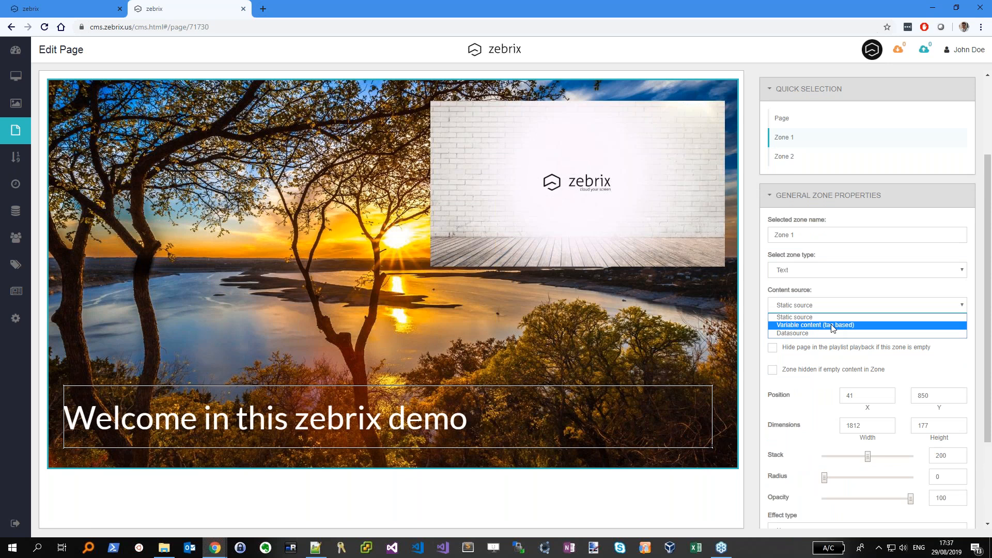
click(833, 329)
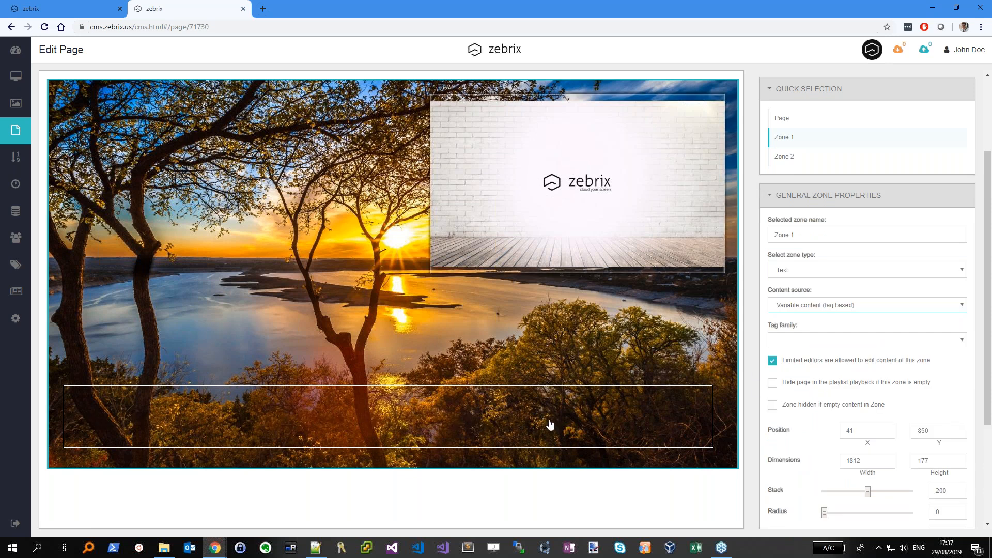
click(836, 342)
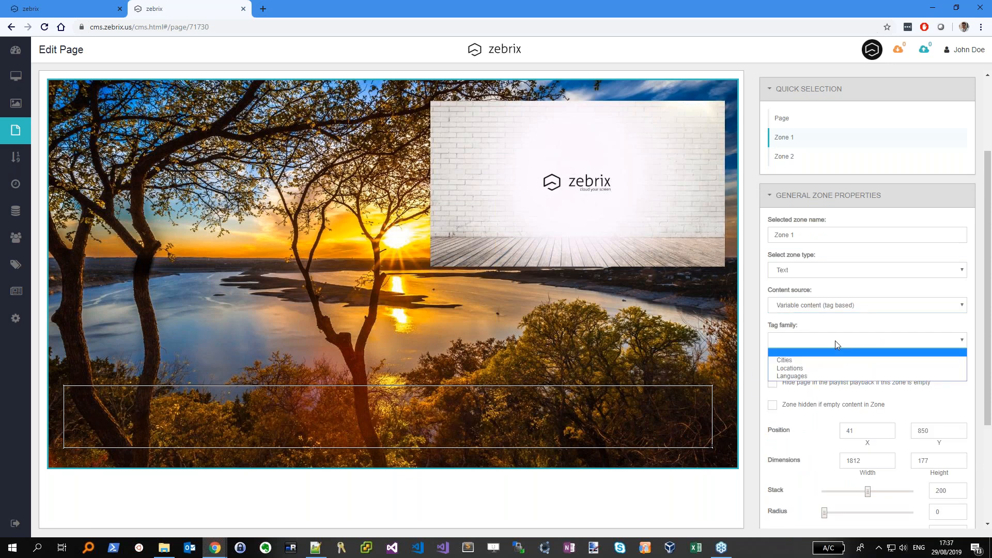
click(806, 377)
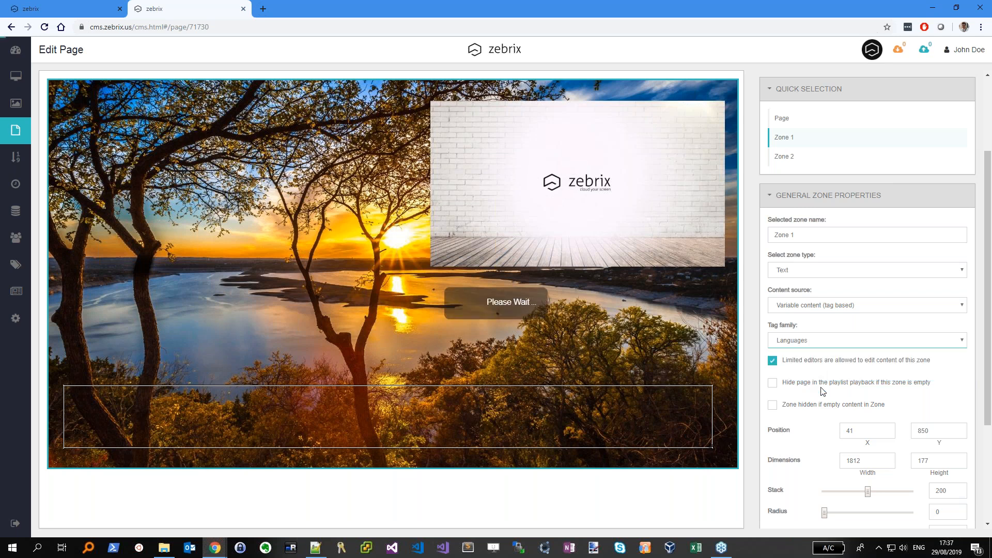
scroll(907, 335, down, 2)
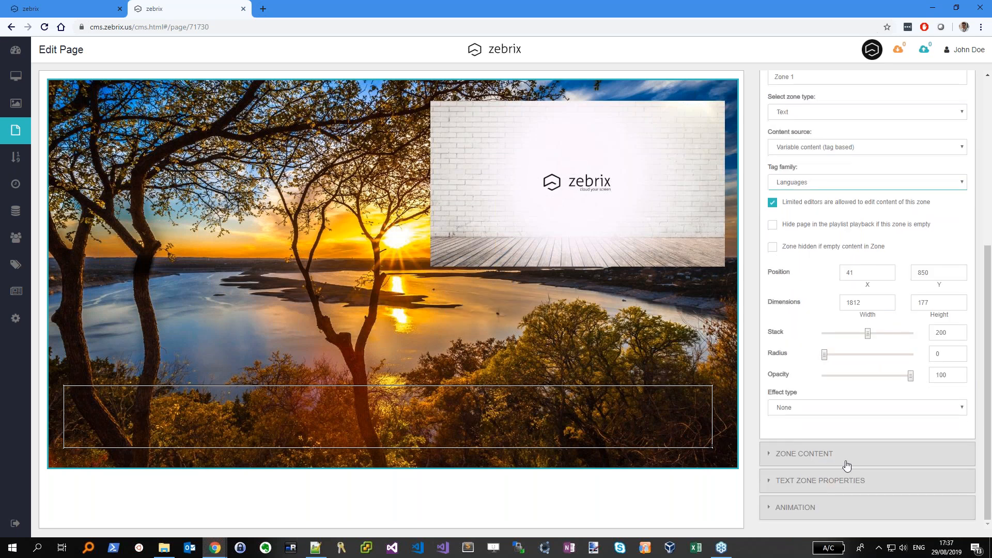
Enter 'Welcome' as Zone 1's English text
click(838, 454)
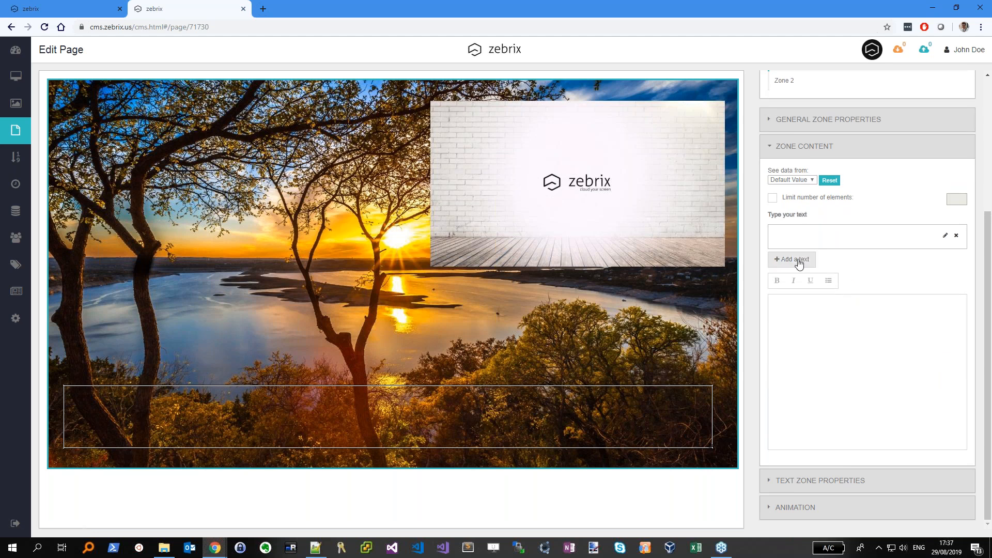
click(790, 179)
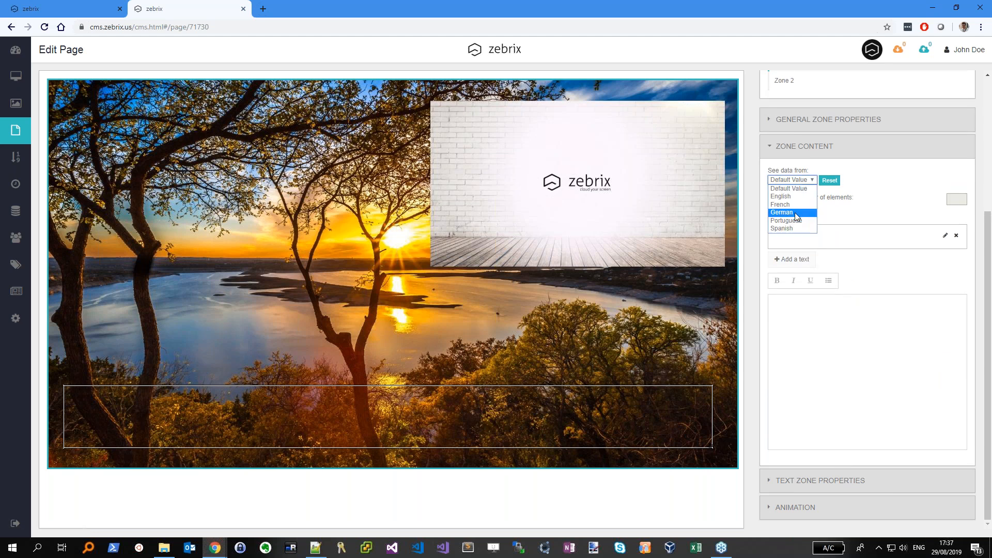
click(796, 197)
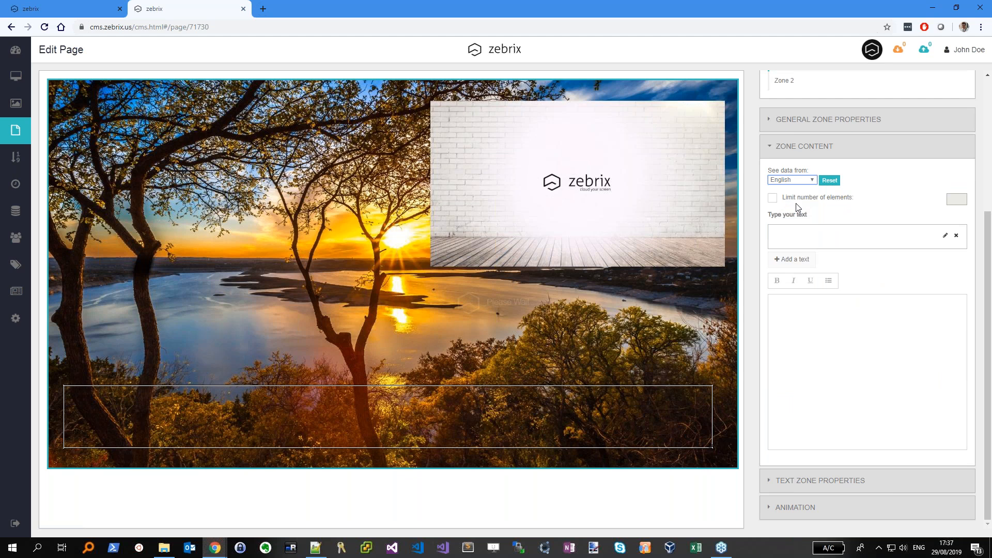
click(816, 337)
text(Welcome)
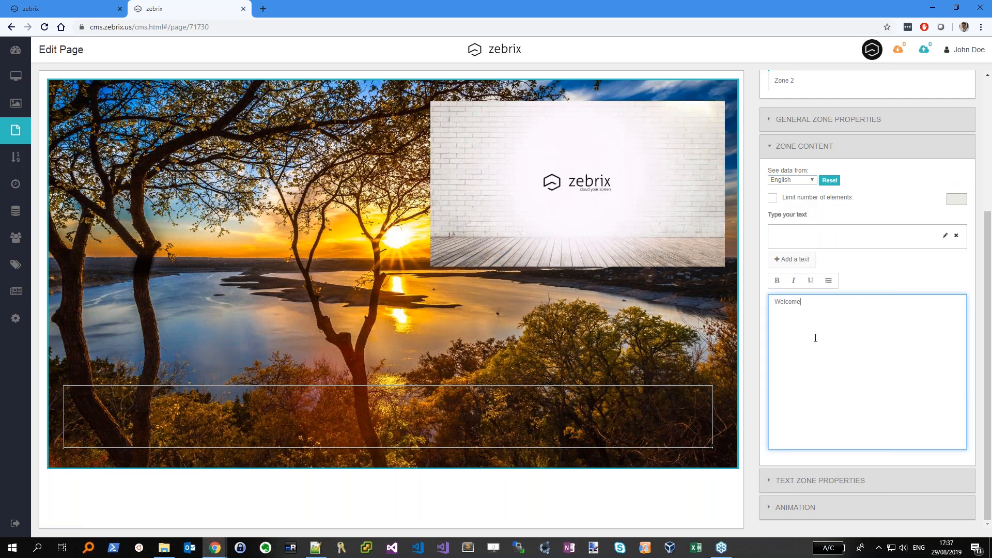
Enter 'Bienvenue' as Zone 1's French text
click(797, 181)
click(800, 205)
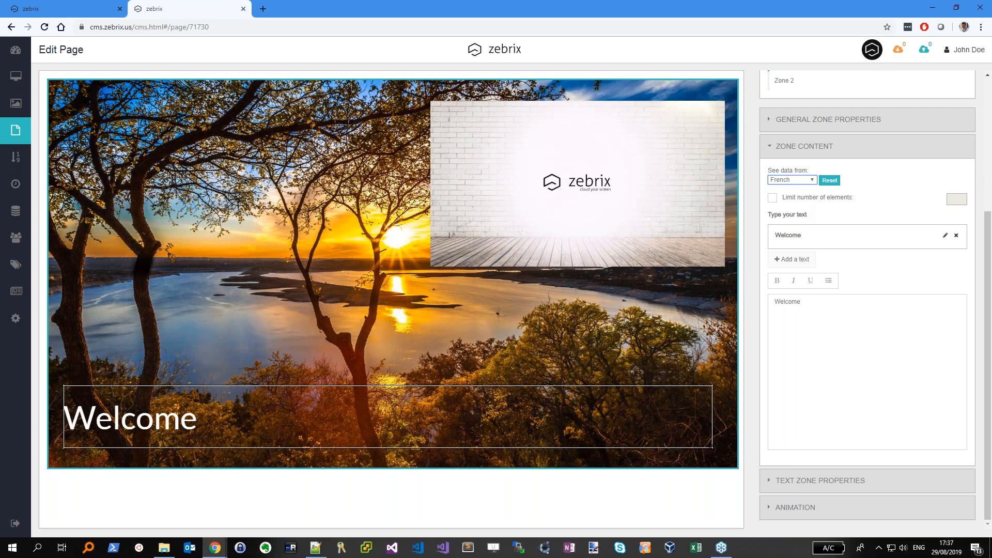
click(815, 329)
text(Bie)
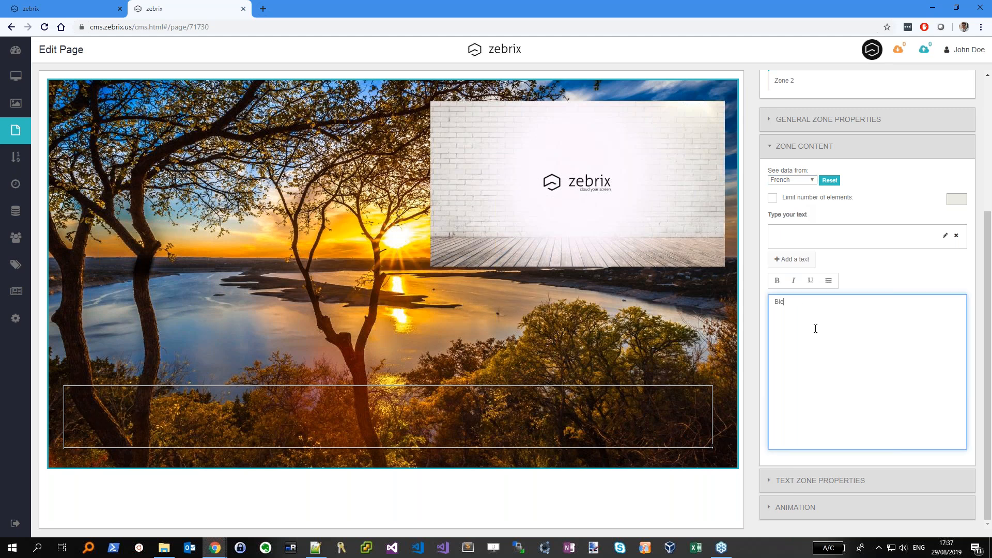
text(nvenue)
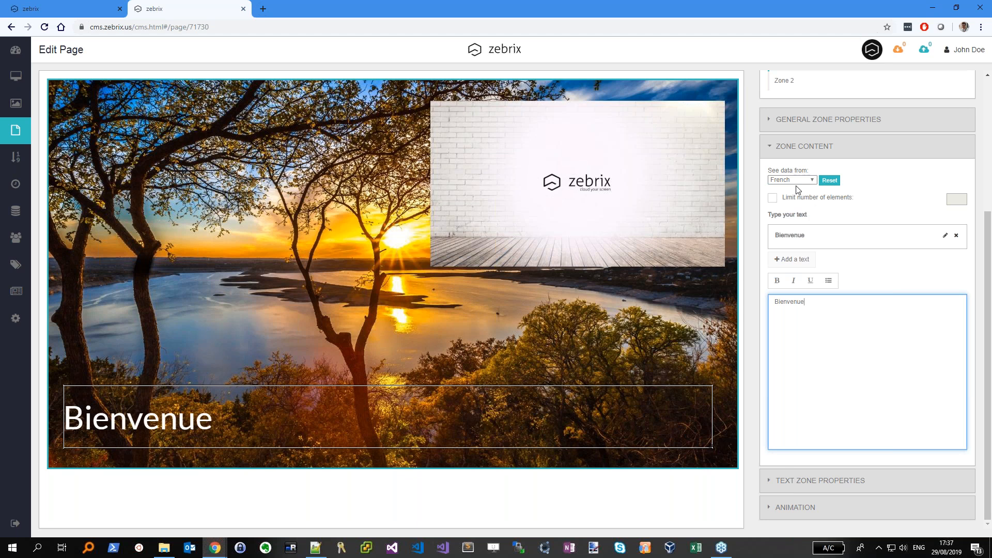
scroll(802, 187, up, 1)
scroll(868, 206, up, 3)
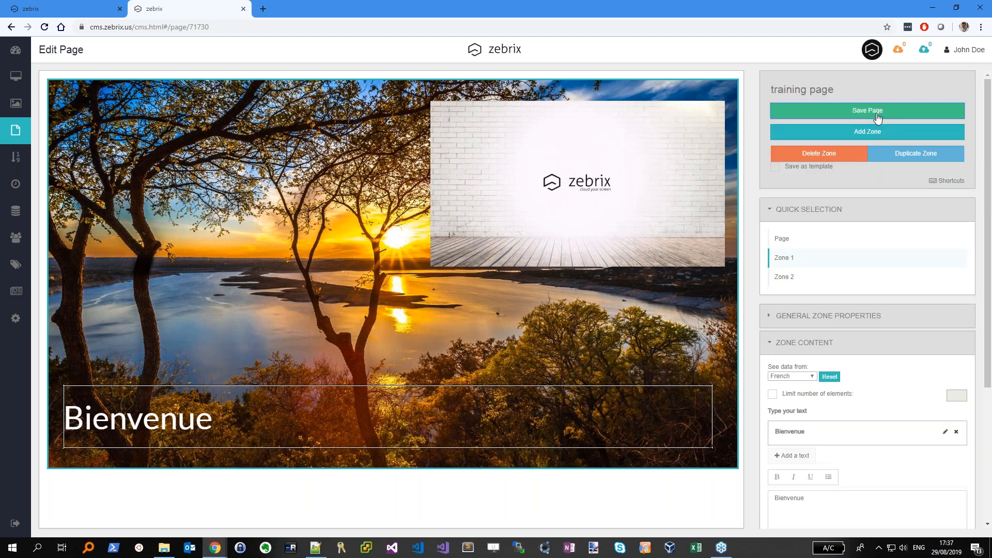
Save training page and preview it in English and French, confirming Welcome and Bienvenue
click(877, 112)
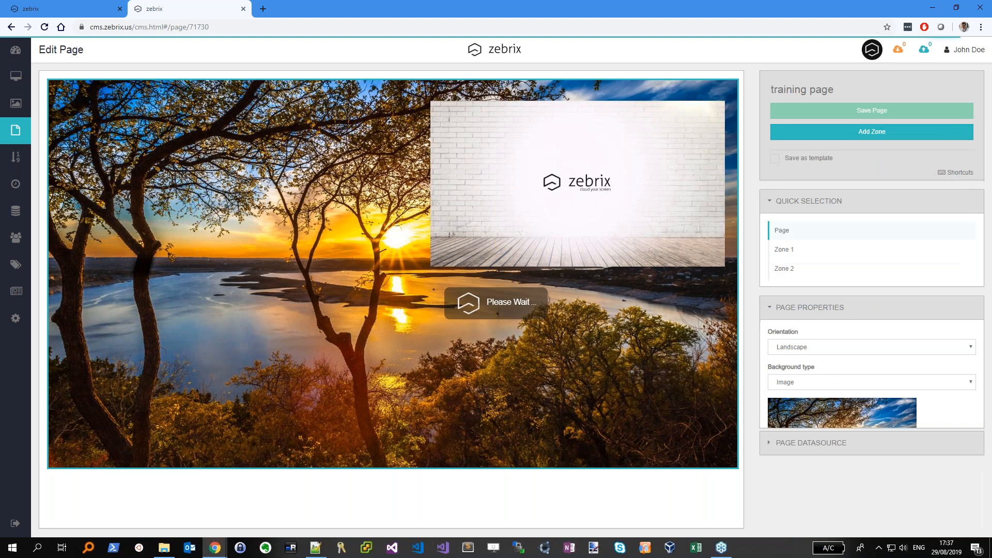
click(15, 129)
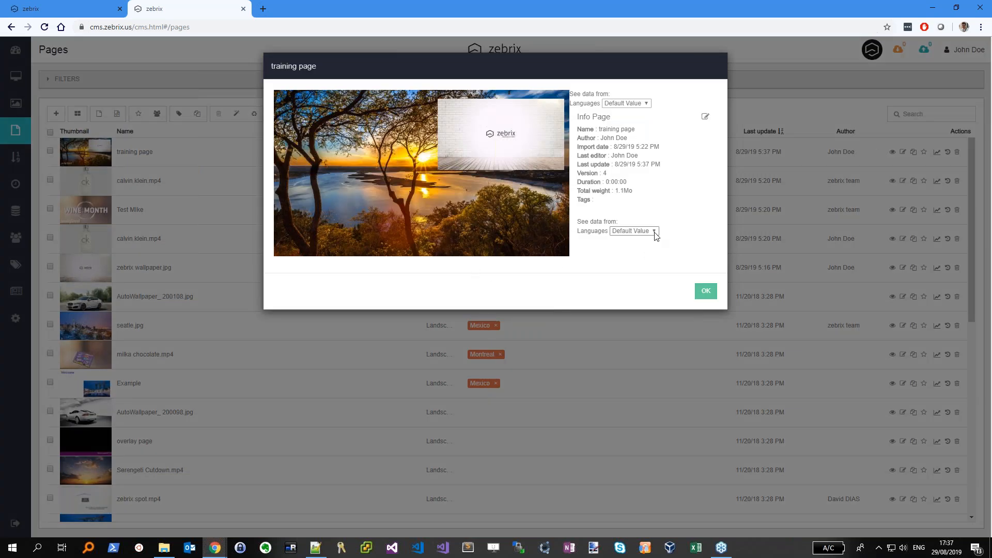
click(654, 232)
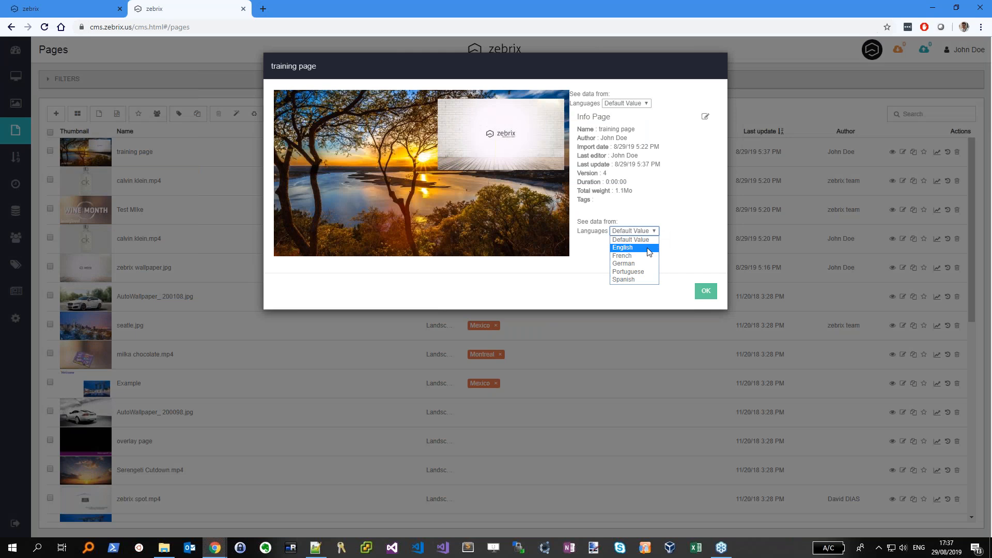
click(643, 248)
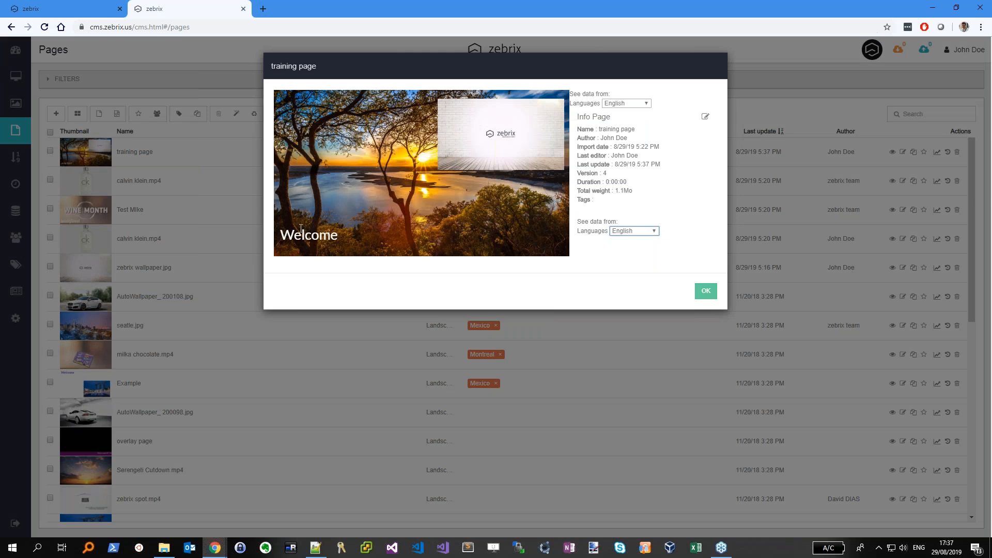
click(633, 232)
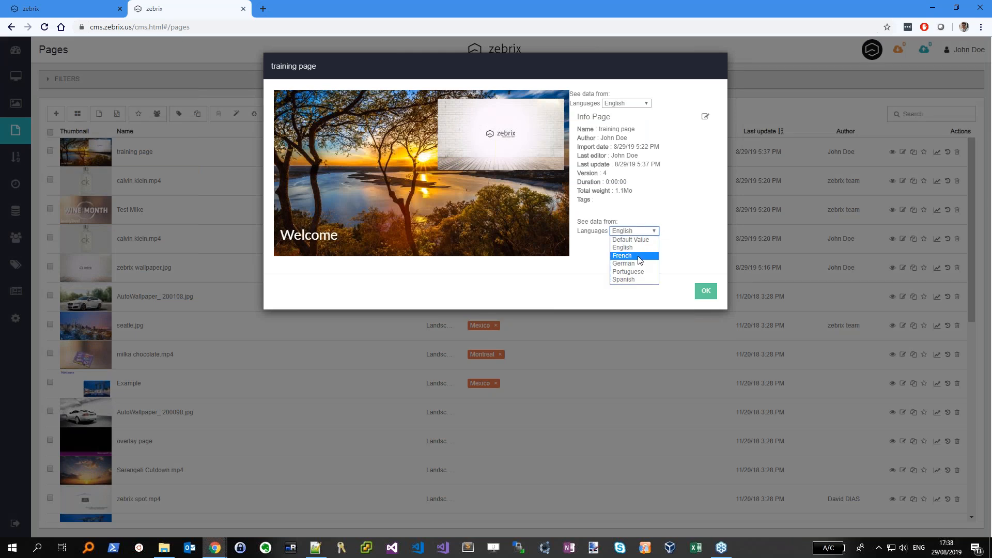
click(639, 256)
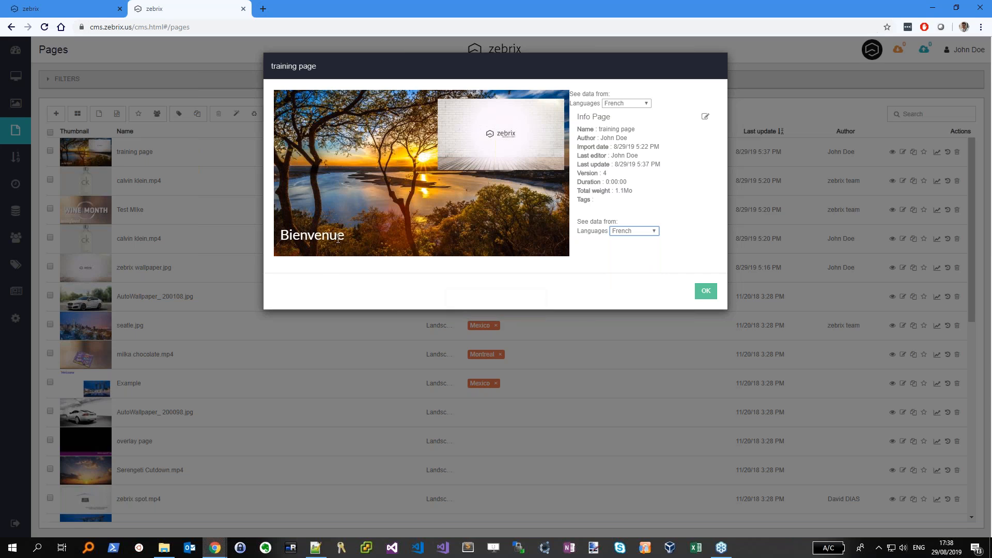
click(705, 291)
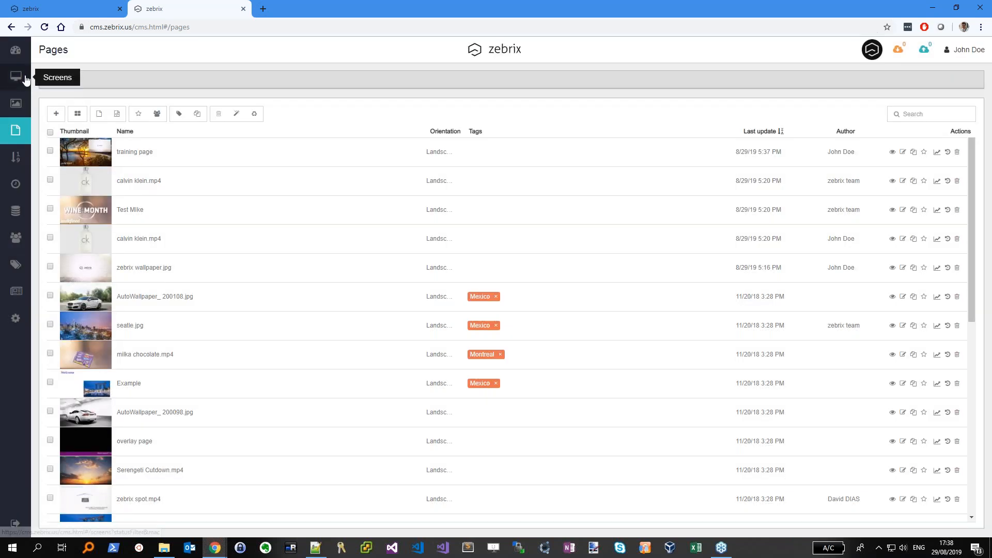
Select Screen 09 in the Screens list
click(25, 78)
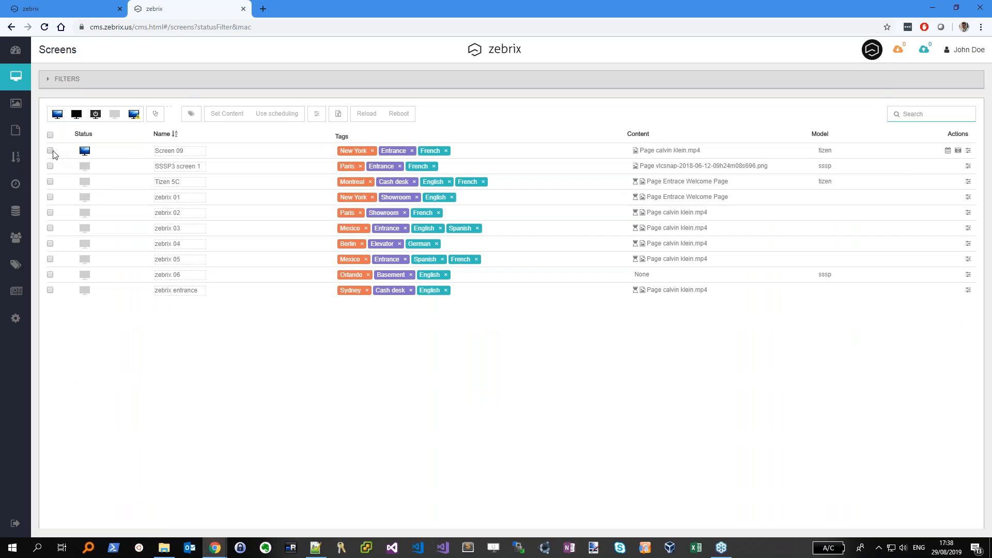
click(50, 150)
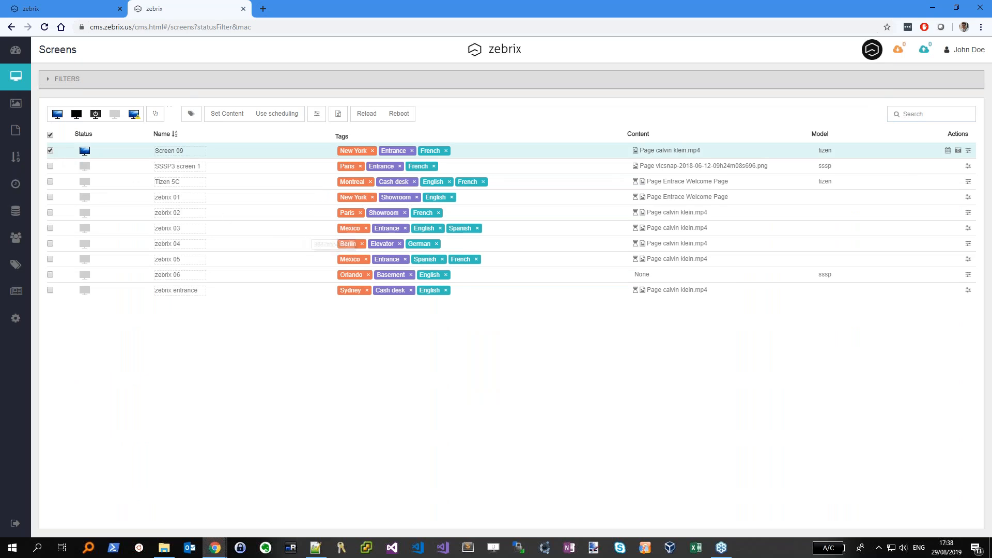
mouse_move(666, 152)
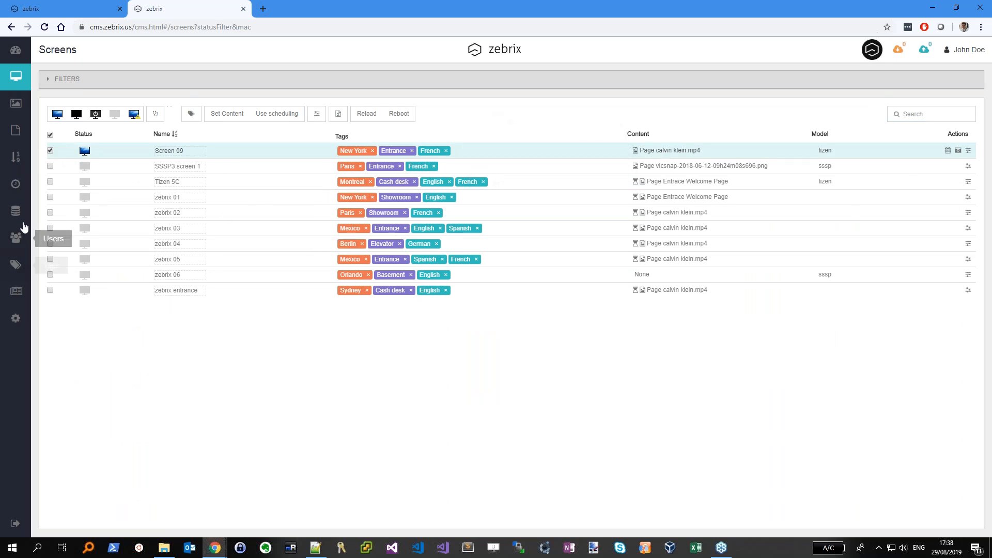
Change Screen 09's Thursday schedule event content to training page, then return to Screens
click(15, 185)
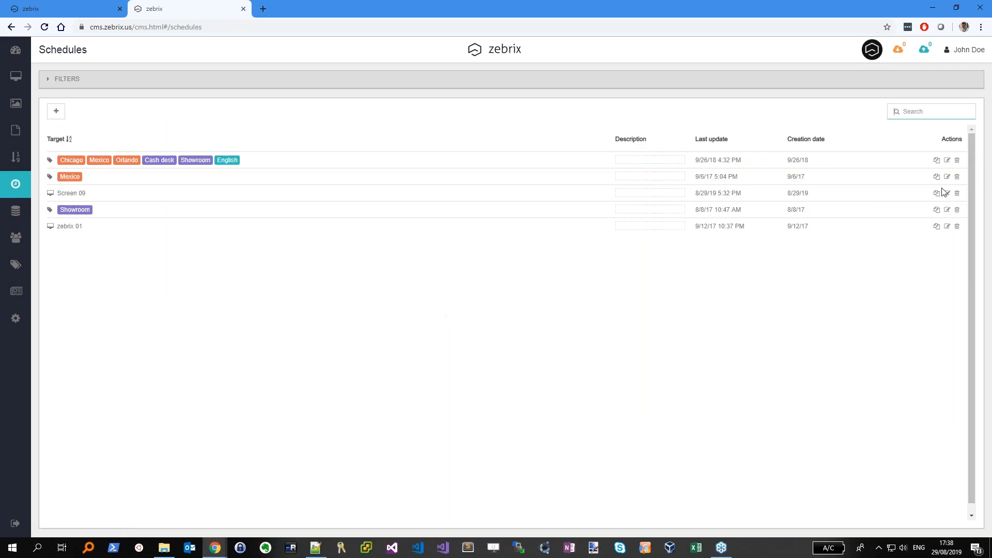
click(946, 193)
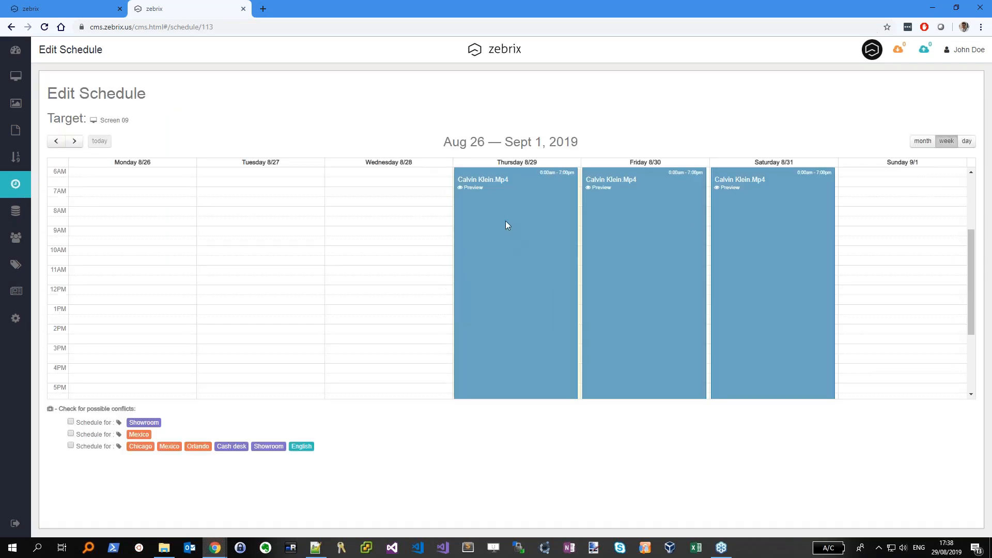
click(504, 223)
click(439, 137)
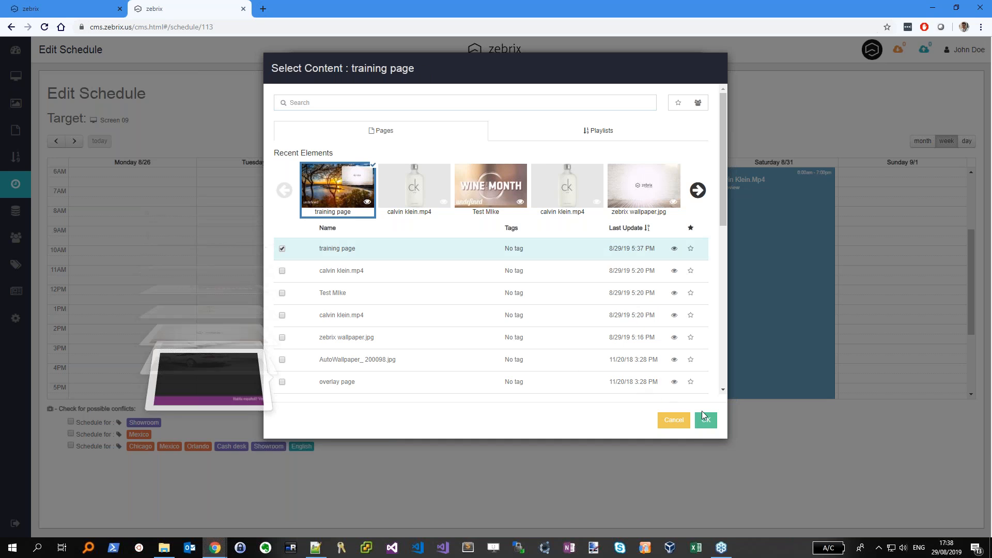
click(705, 420)
click(679, 327)
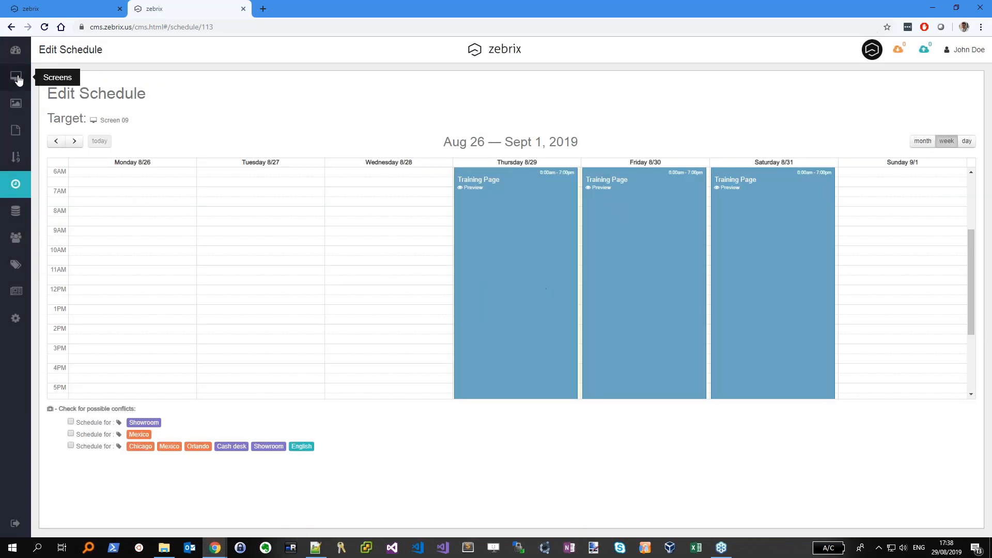
click(15, 76)
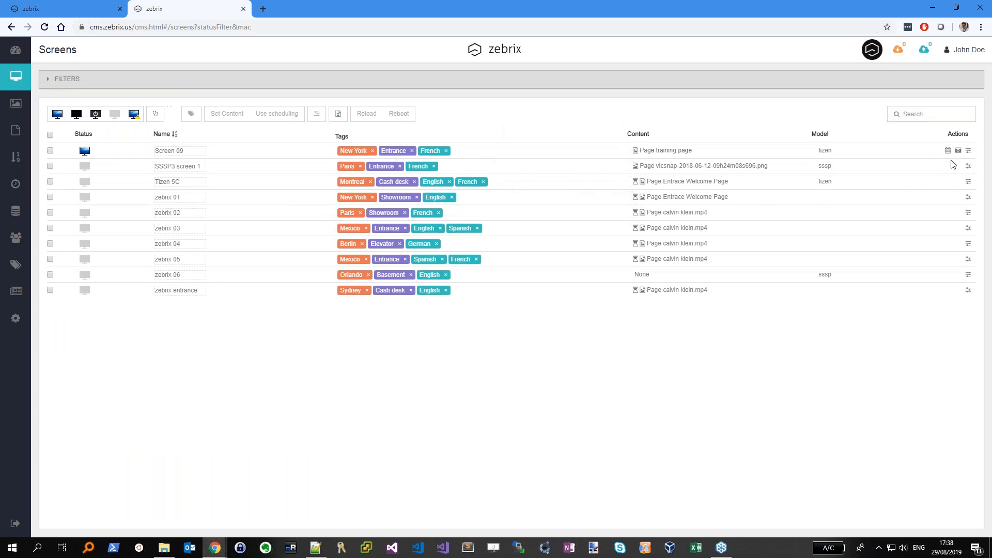
Swap Screen 09's French tag for English, checking remote screenshots before and after
click(958, 151)
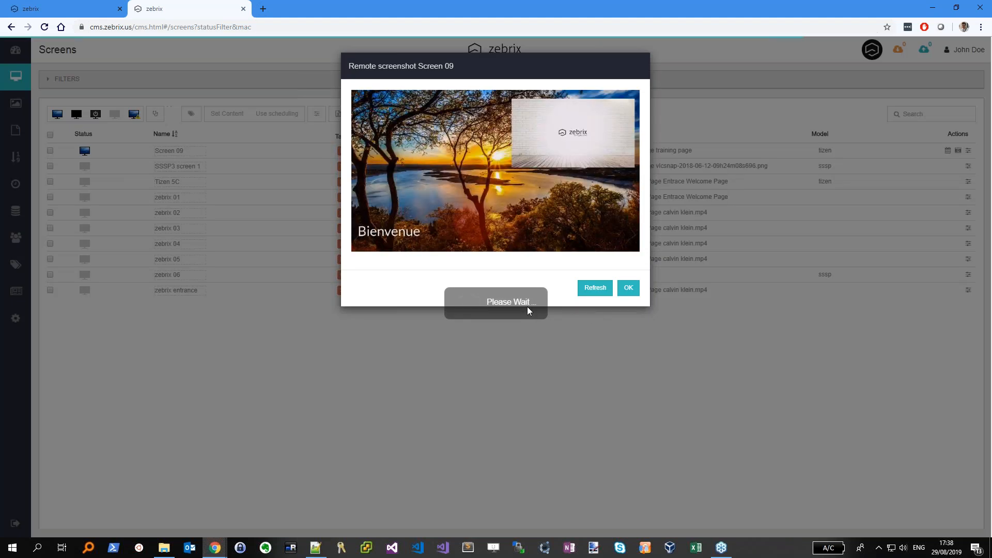
click(628, 288)
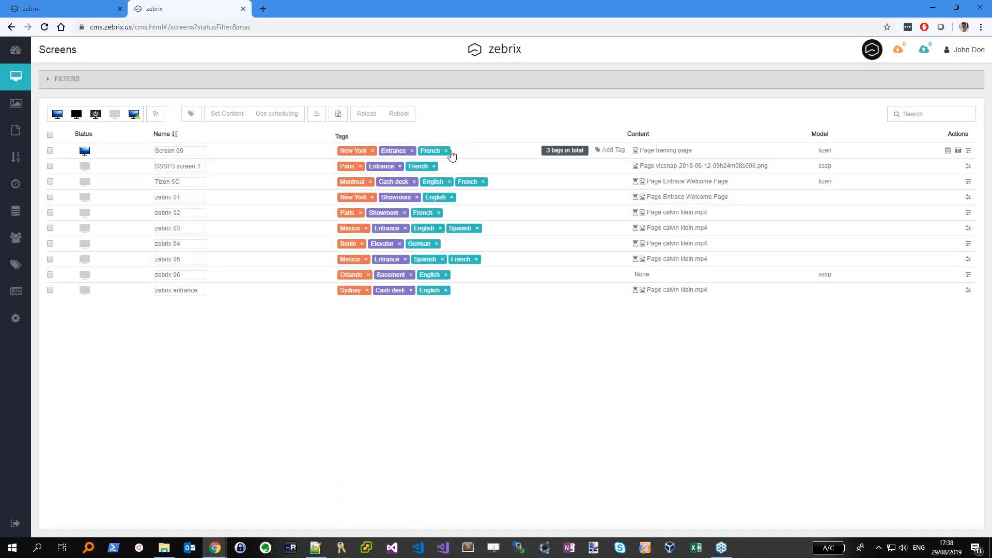
click(445, 152)
click(511, 155)
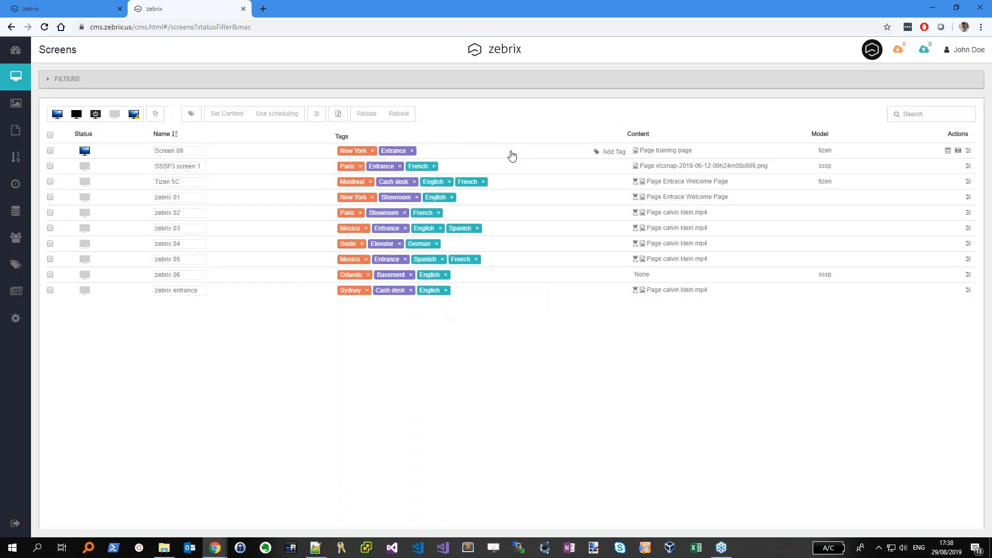
text(Eng)
key(Return)
click(957, 150)
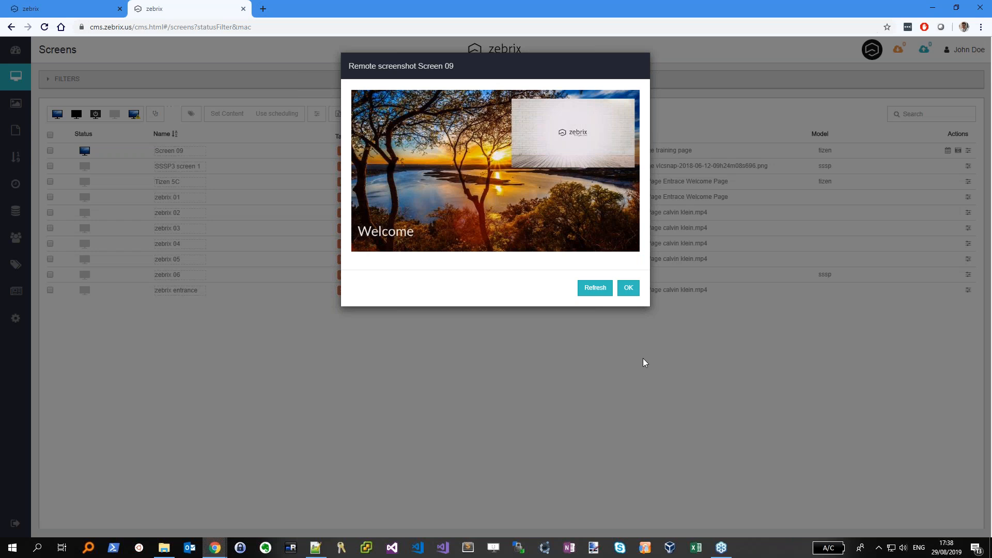
click(629, 294)
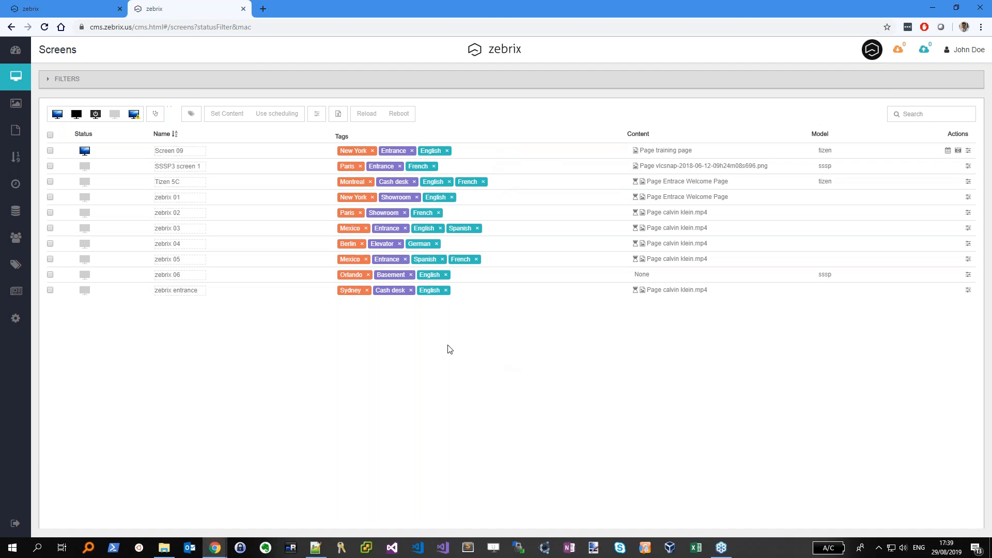
Start a new user, entering the full name, a generated password and an e-mail address
click(15, 237)
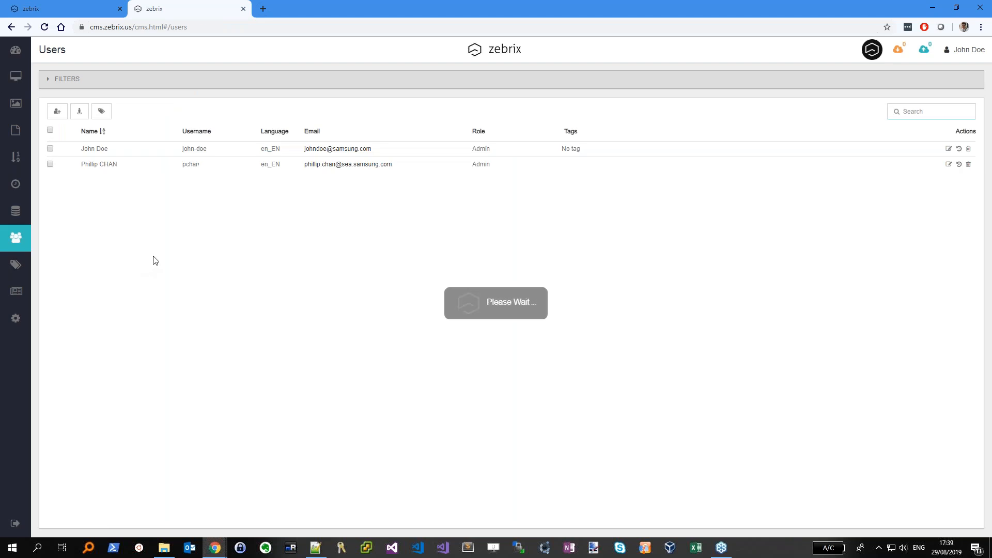
click(57, 112)
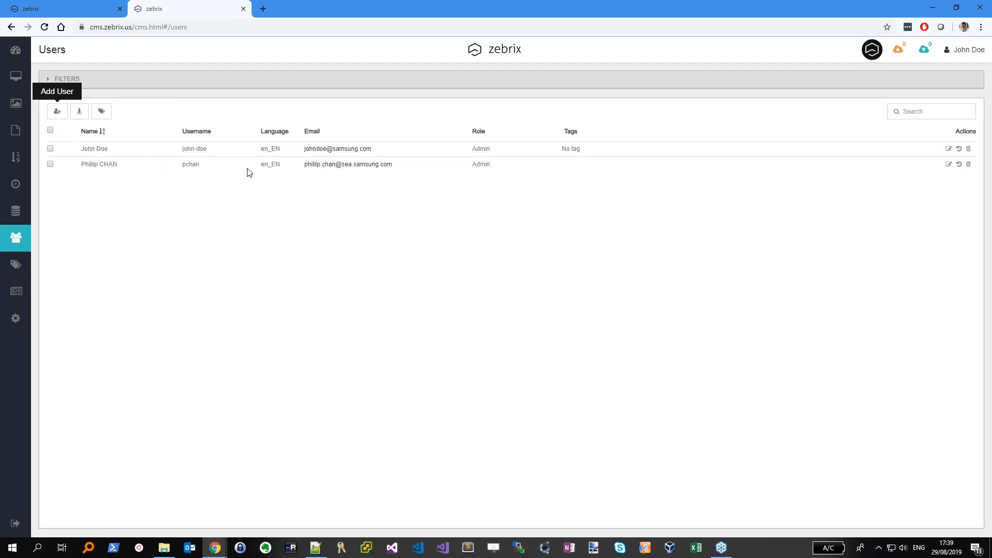
click(495, 145)
text(T)
key(BackSpace)
text(novotech)
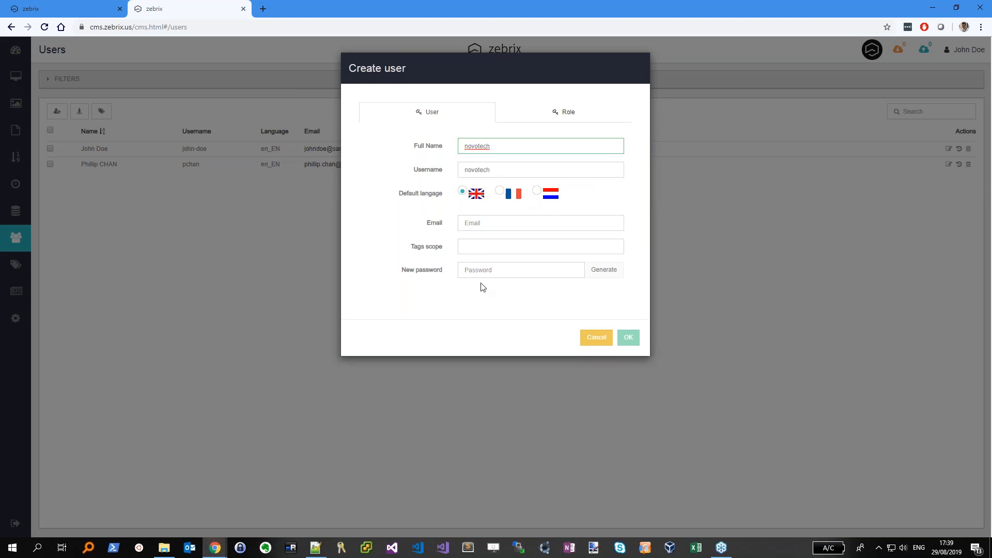
click(602, 269)
drag(502, 272, 438, 287)
click(493, 223)
text(n)
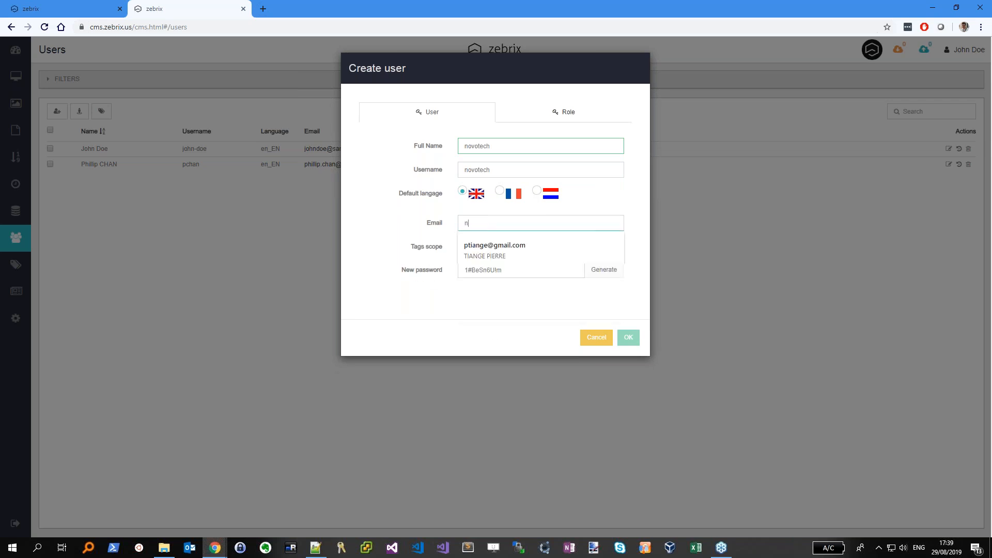
text(oneanone.com)
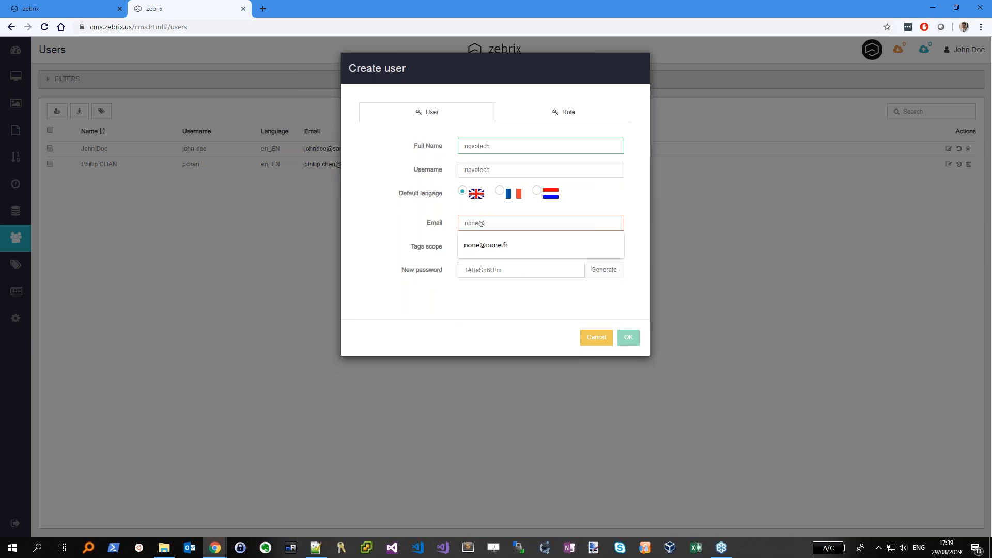
Assign the user the shop responsible role and create the account
click(565, 114)
click(493, 154)
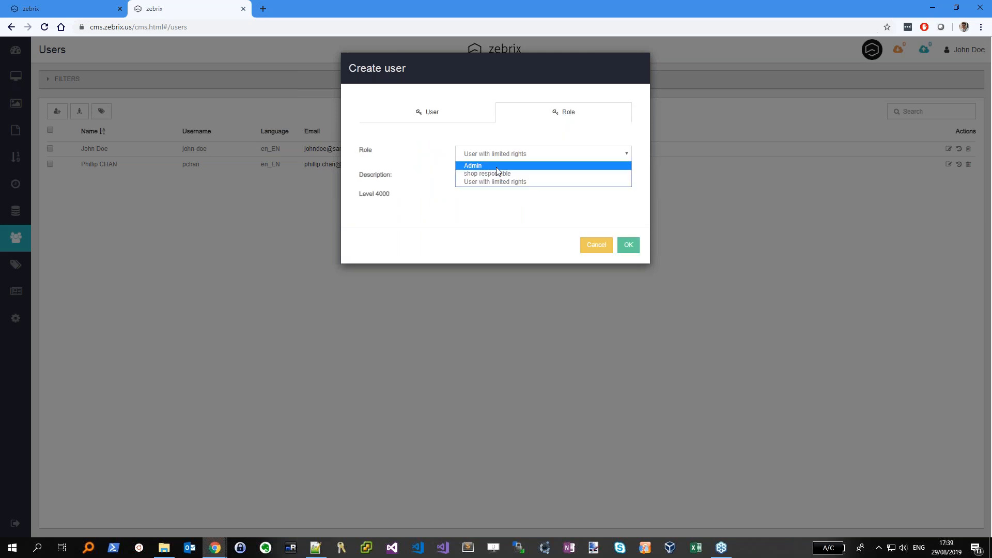
click(501, 173)
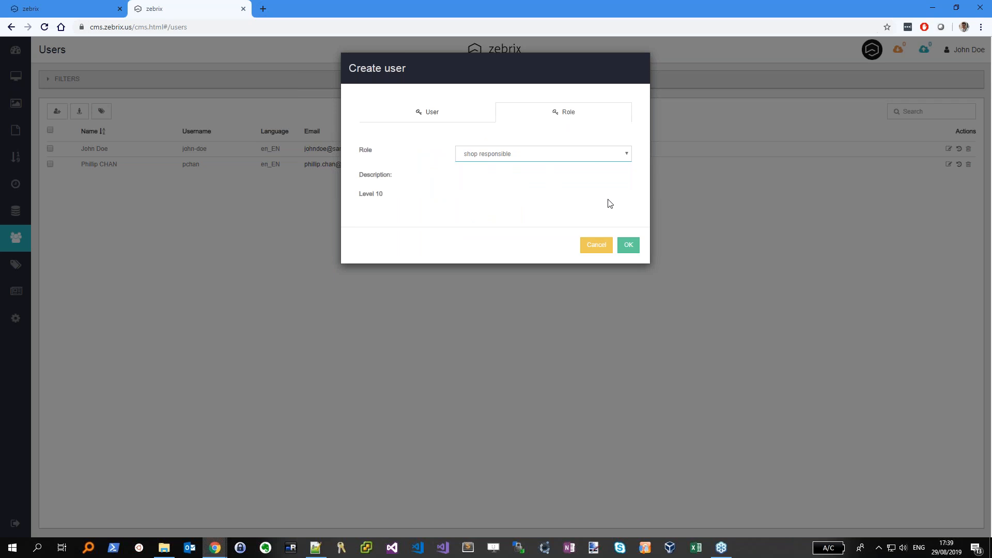
click(628, 251)
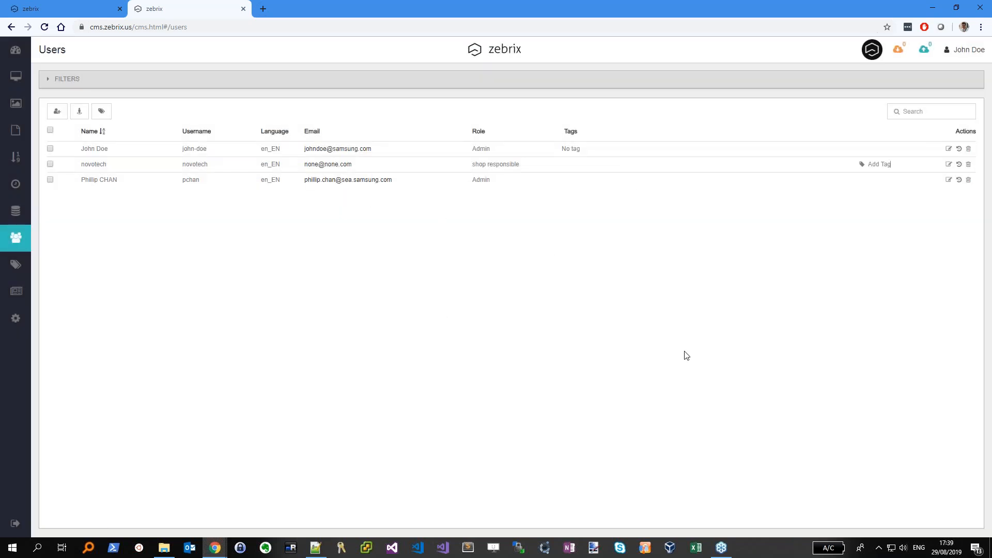
Tag the new user with Mexico and load cms.zebrix.us in a new browser tab
text(mex)
key(Return)
click(264, 9)
text(https://cms.zebrix)
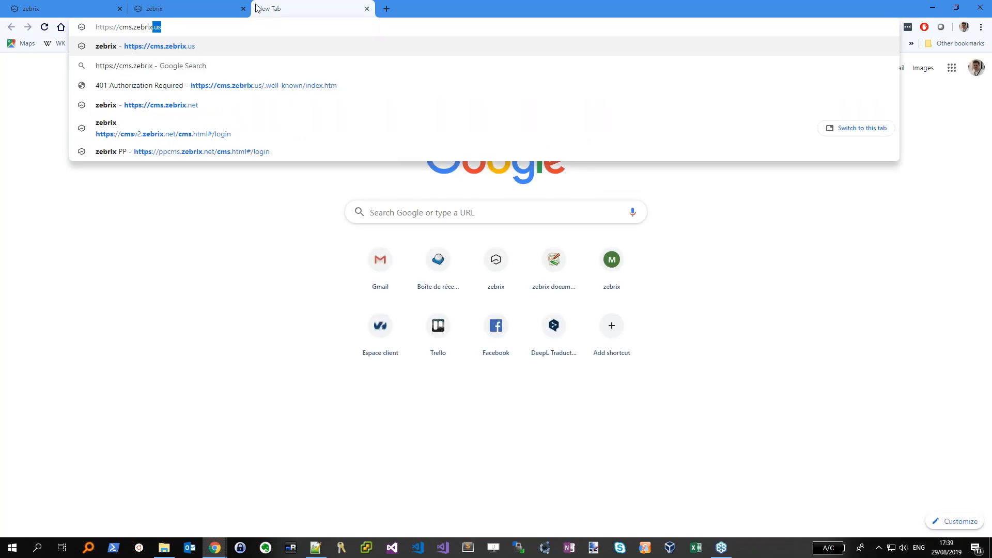
text(.y)
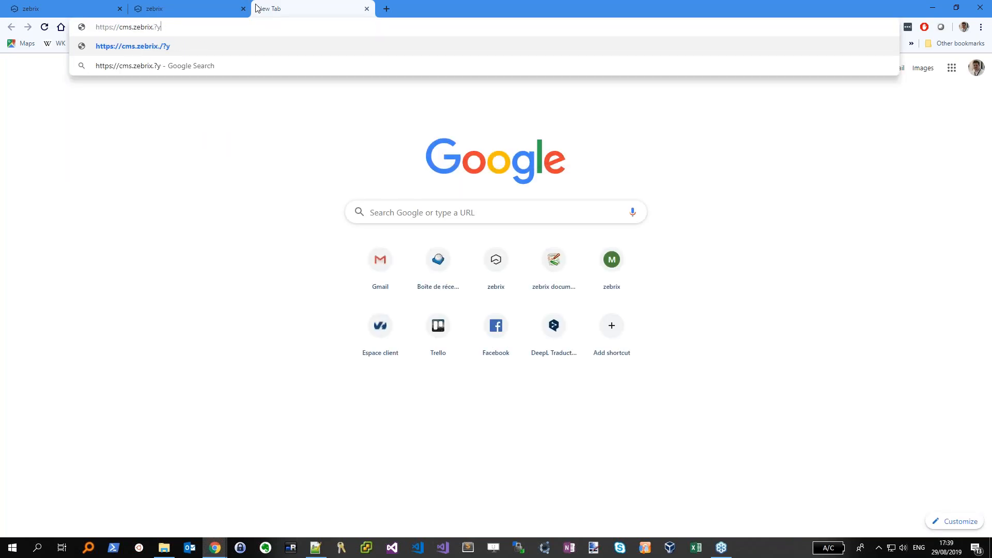
key(BackSpace)
key(BackSpace)
key(Return)
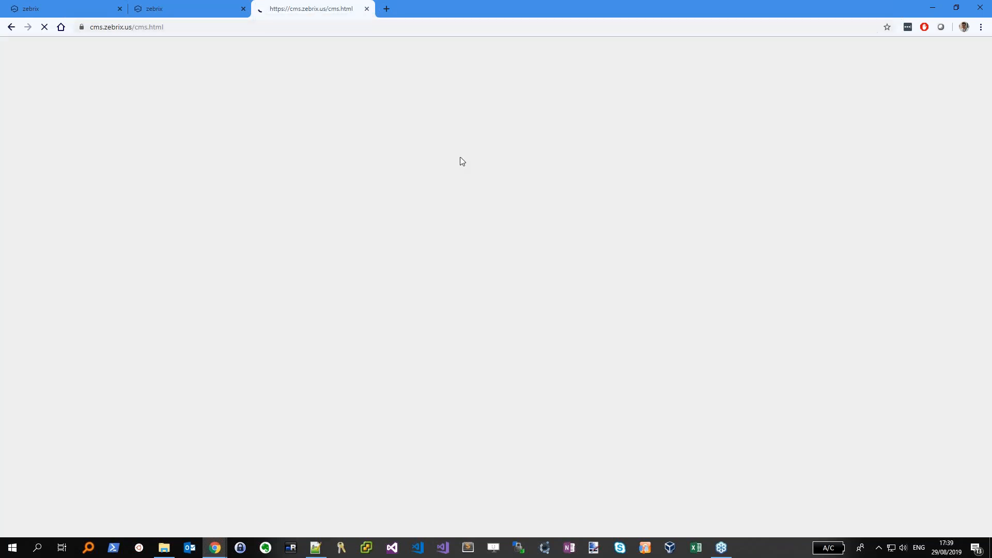
Log in with organisation samsung-nado and the new user's username and password
click(426, 201)
text(npcv)
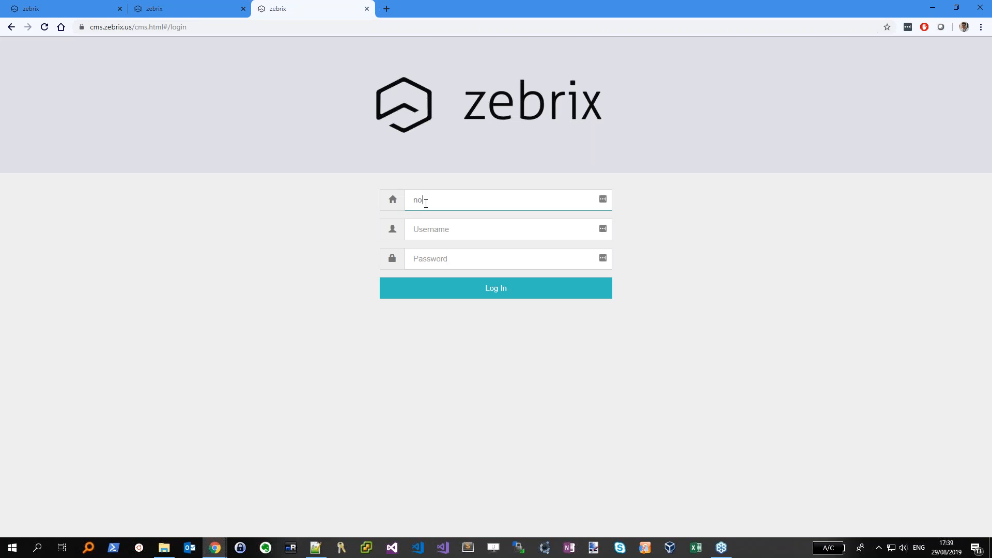
key(Tab)
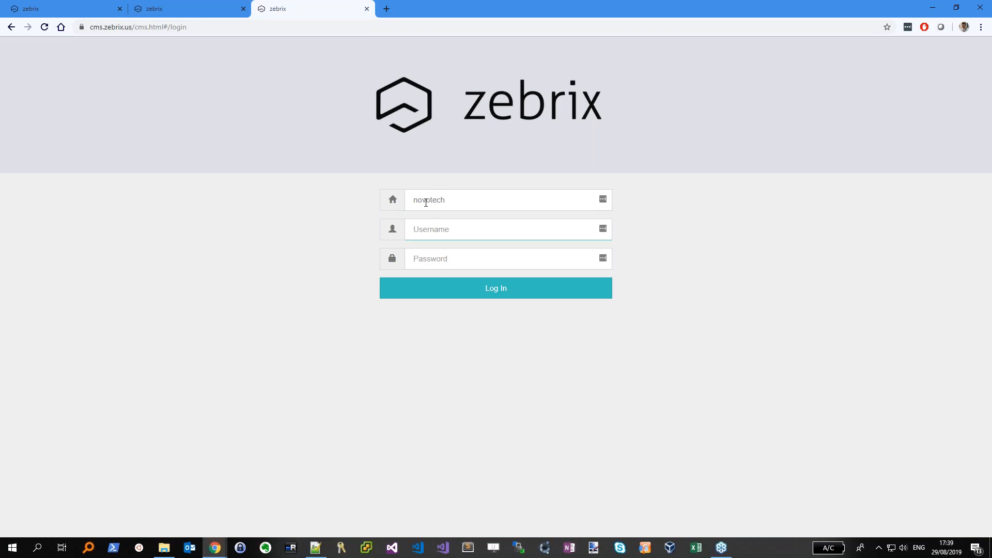
text(no)
key(BackSpace)
key(BackSpace)
key(Tab)
double_click(426, 201)
text(samsung-nado)
key(Tab)
text(novo)
key(Tab)
text(••••••••••)
click(516, 290)
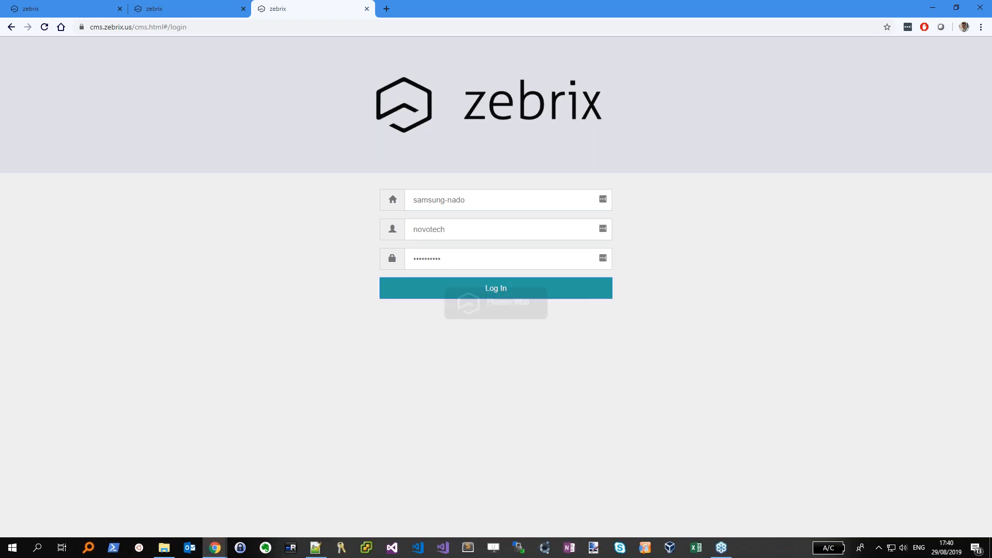
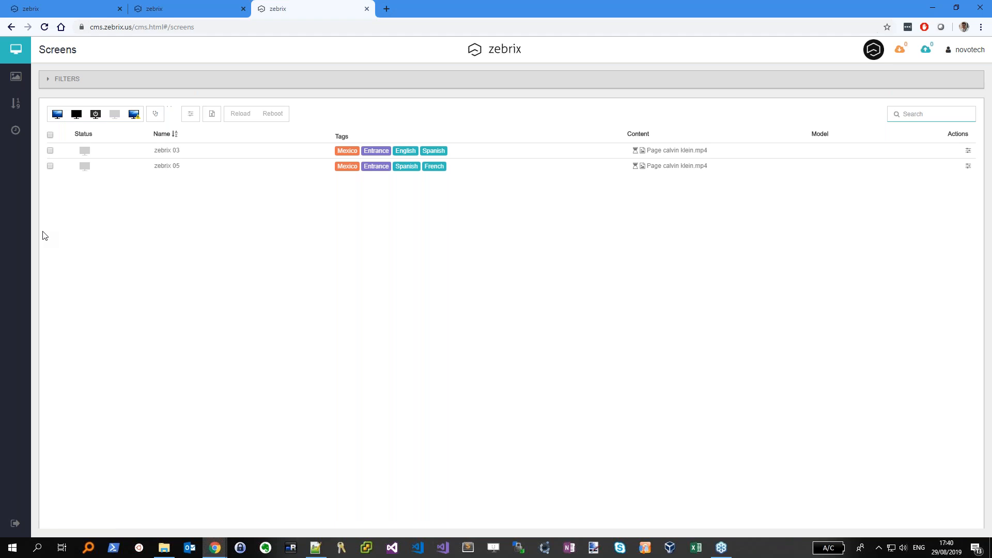
In the second zebrix session, list all ten screens including Screen 09
click(201, 7)
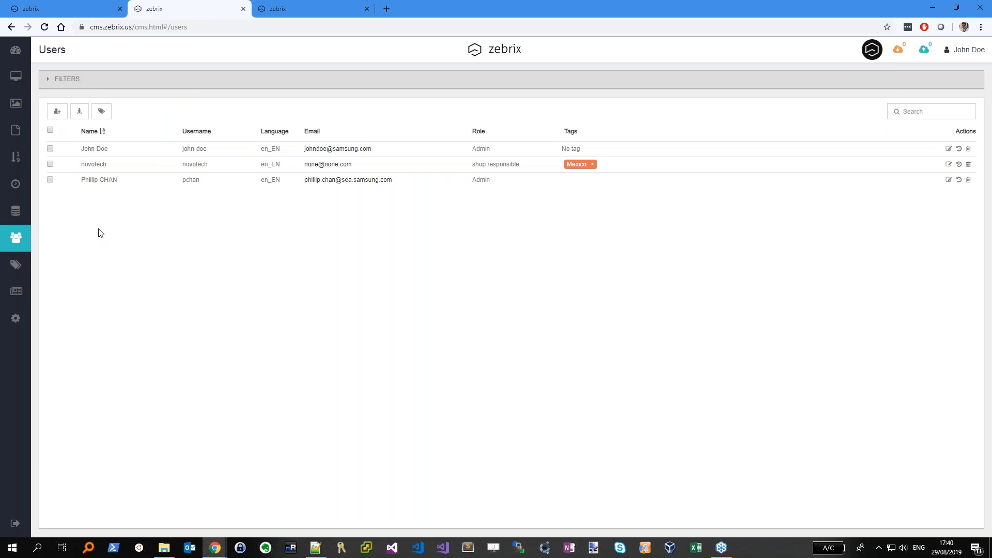
click(20, 81)
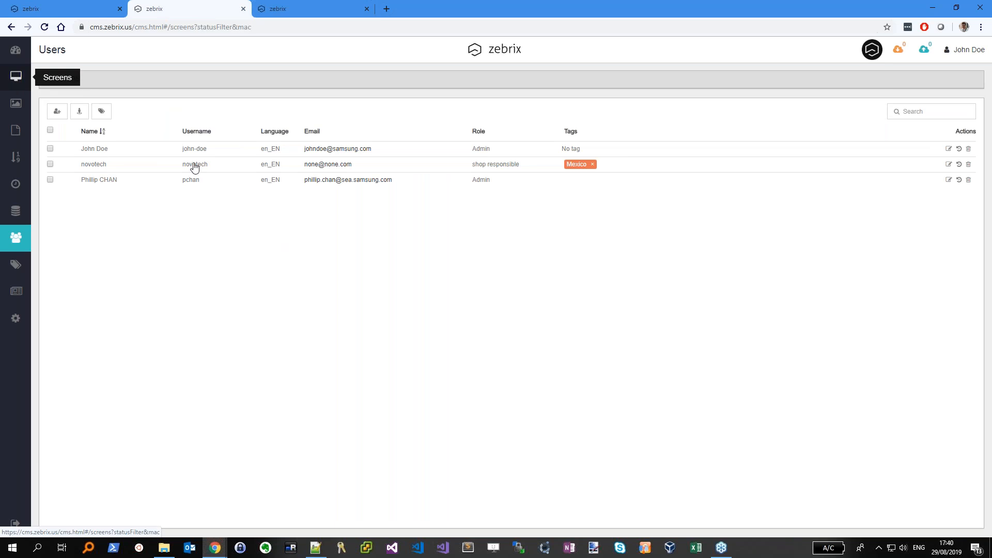
Load the widgets.zebrix.net catalogue in Spanish and pick the Météo weather widget
click(390, 10)
text(widgets.zebrix.net)
key(Return)
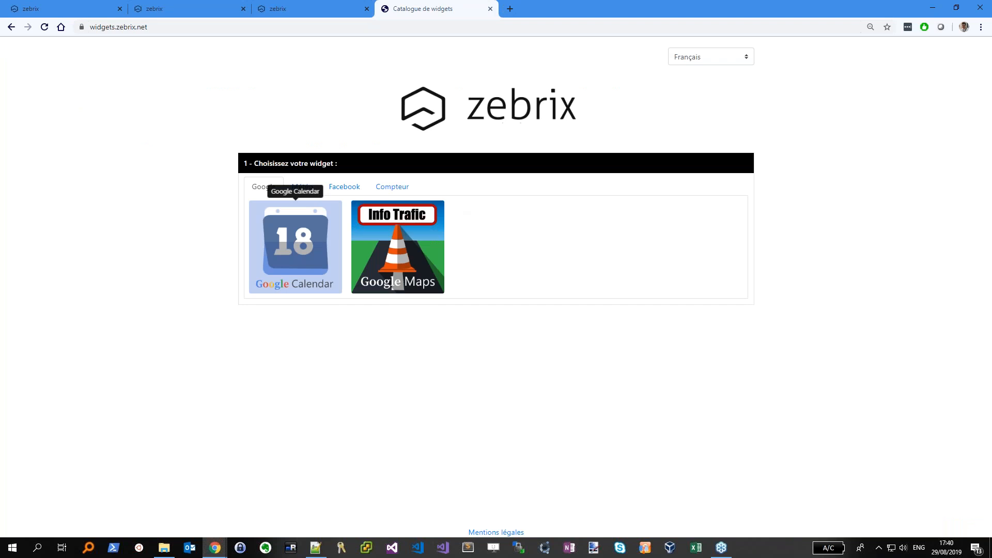
click(704, 58)
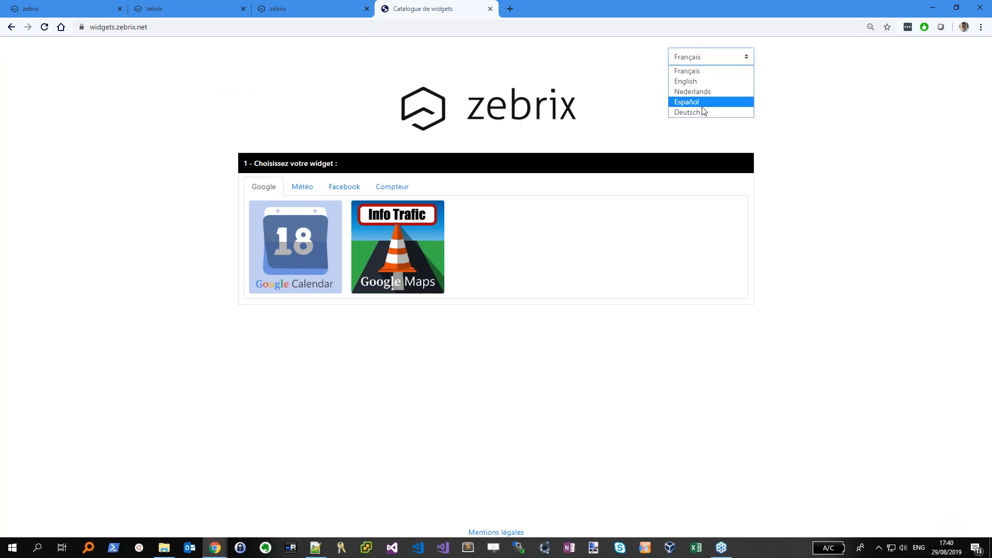
click(689, 102)
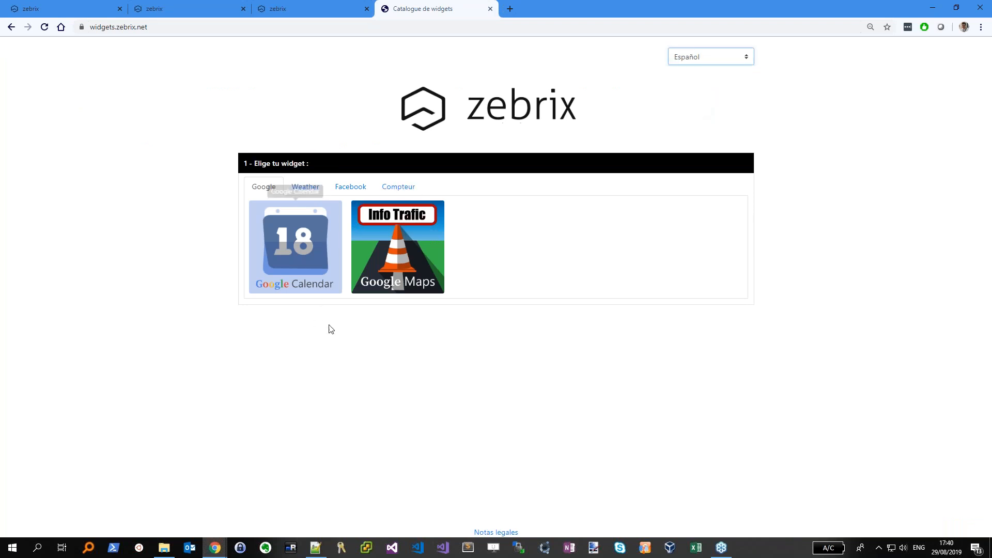
click(302, 188)
click(337, 255)
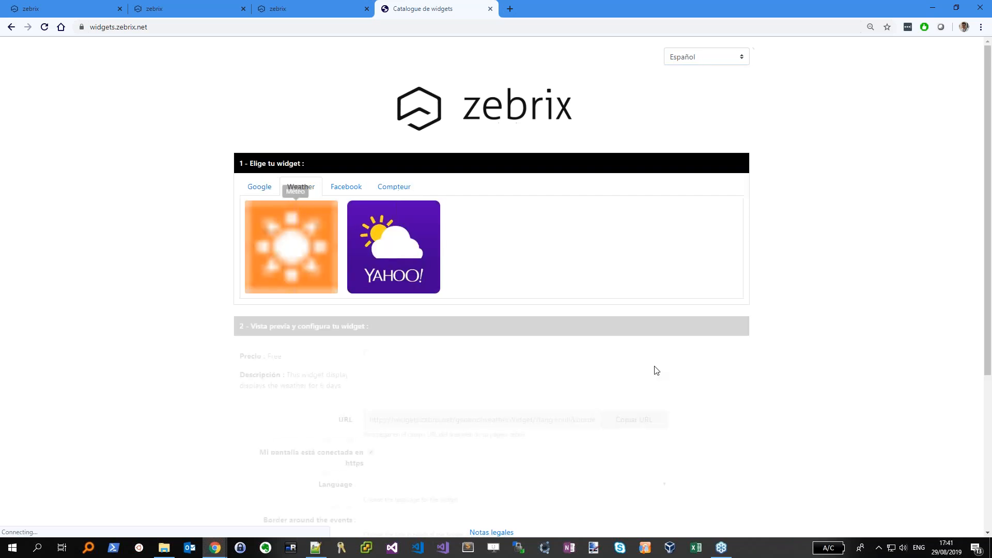
Set the weather widget language to Spanish and its town to Mexico instead of Lille
scroll(418, 349, down, 5)
click(407, 367)
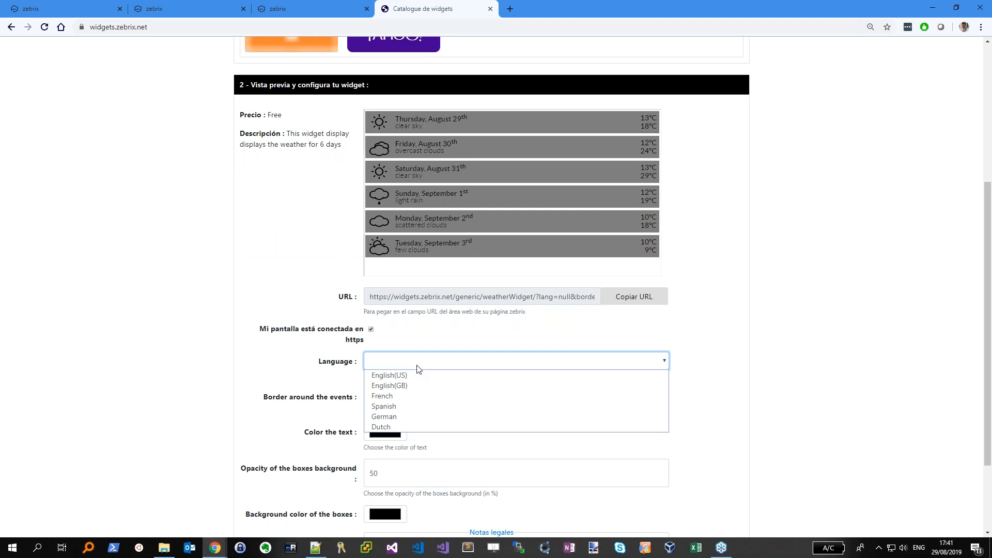
click(404, 407)
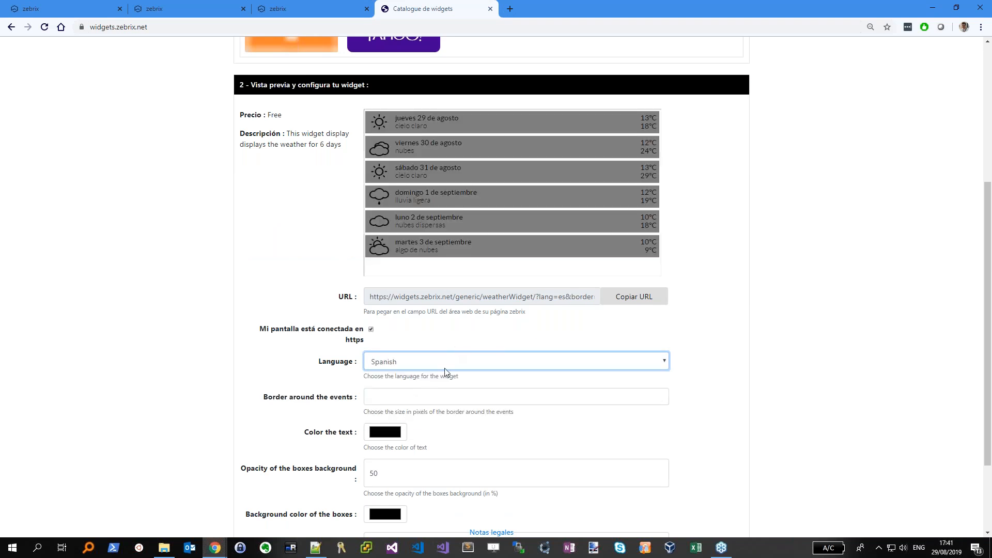
scroll(392, 468, down, 2)
double_click(391, 469)
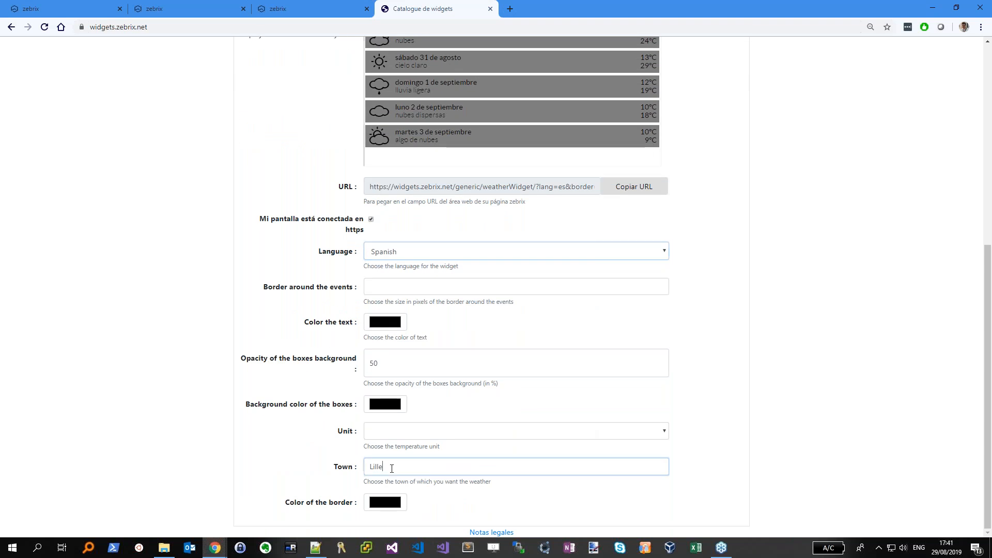
text(Mexico)
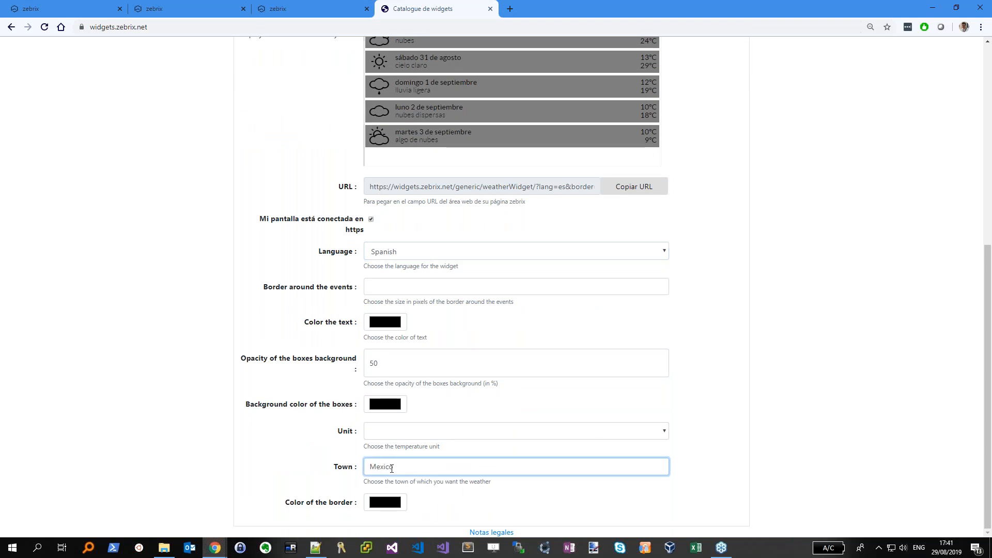
click(791, 328)
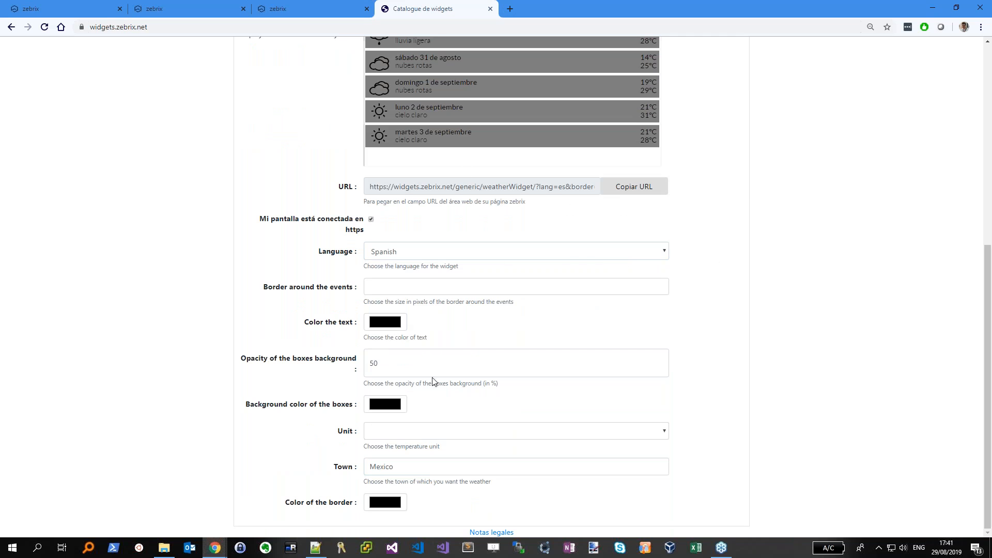
Make the widget's text colour white
click(382, 323)
drag(222, 50, 227, 19)
click(22, 159)
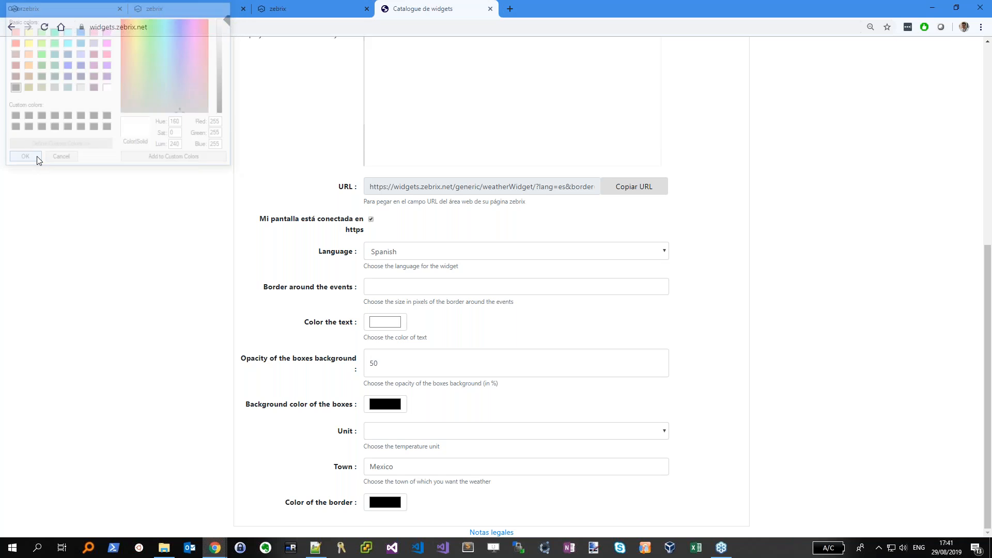
scroll(465, 259, up, 5)
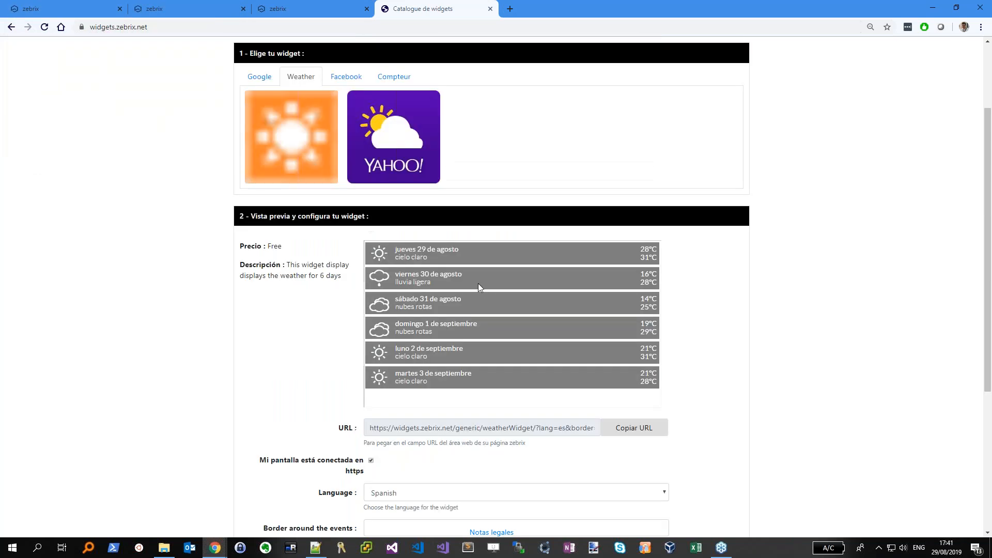
scroll(746, 321, down, 5)
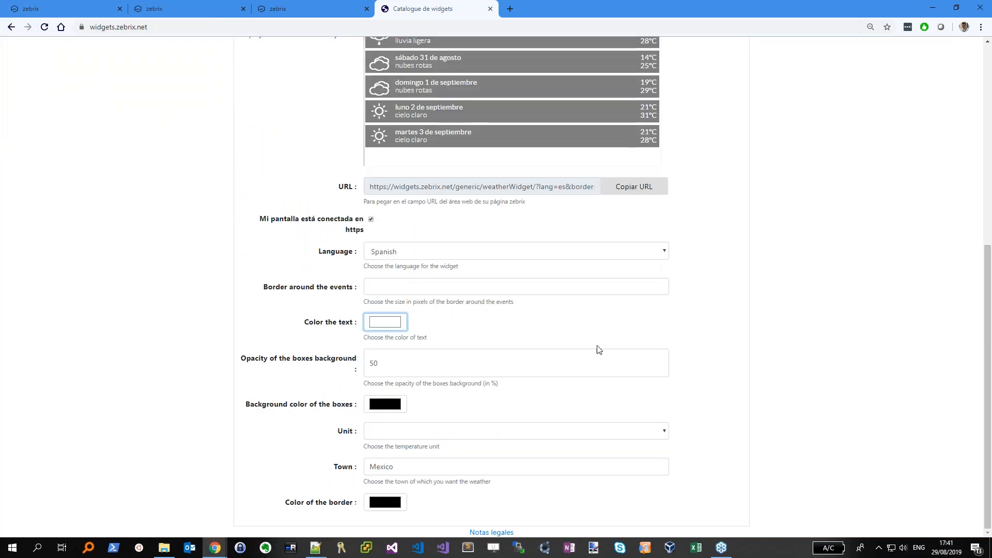
Set the temperature unit to °C and copy the widget URL
click(455, 431)
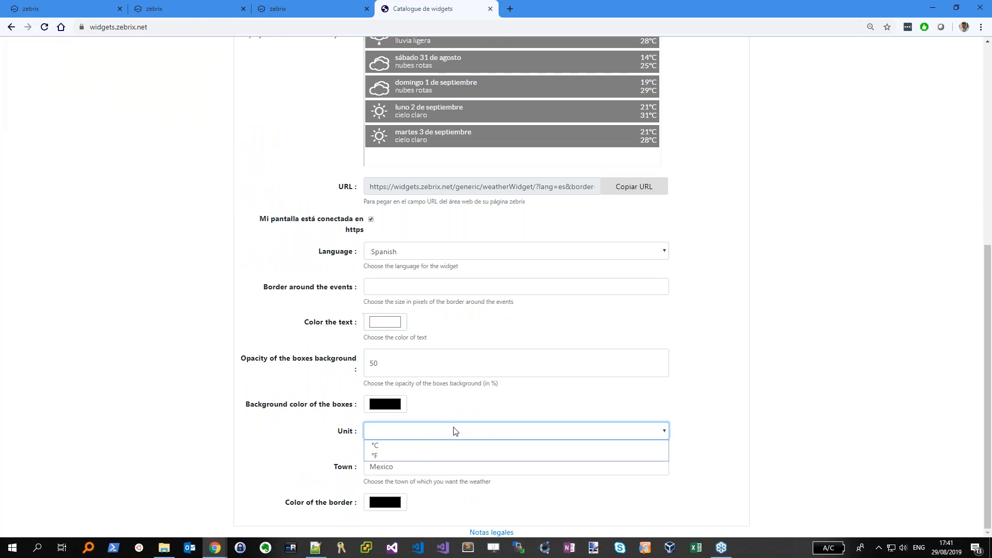
click(399, 447)
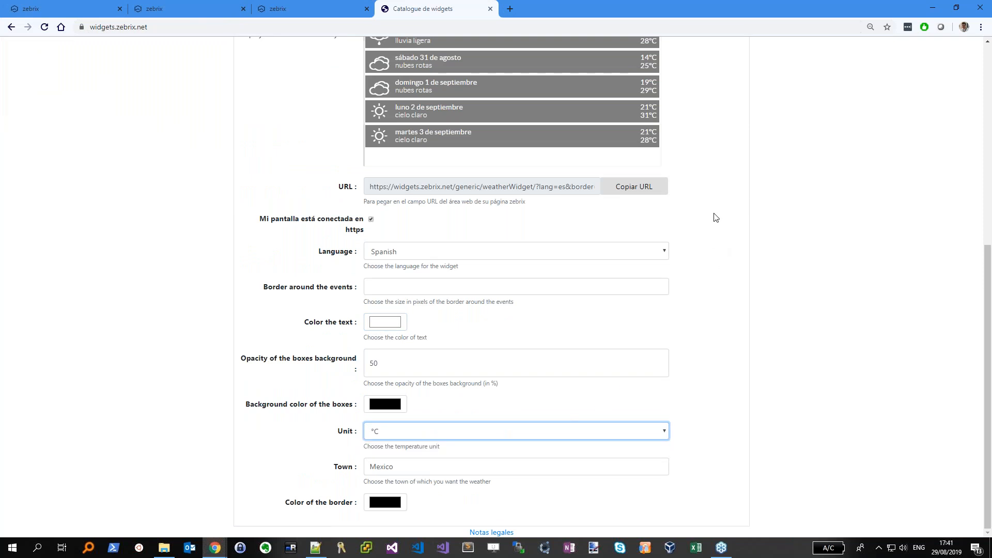
click(414, 429)
click(414, 428)
scroll(691, 394, up, 7)
scroll(593, 295, down, 3)
click(631, 416)
click(312, 10)
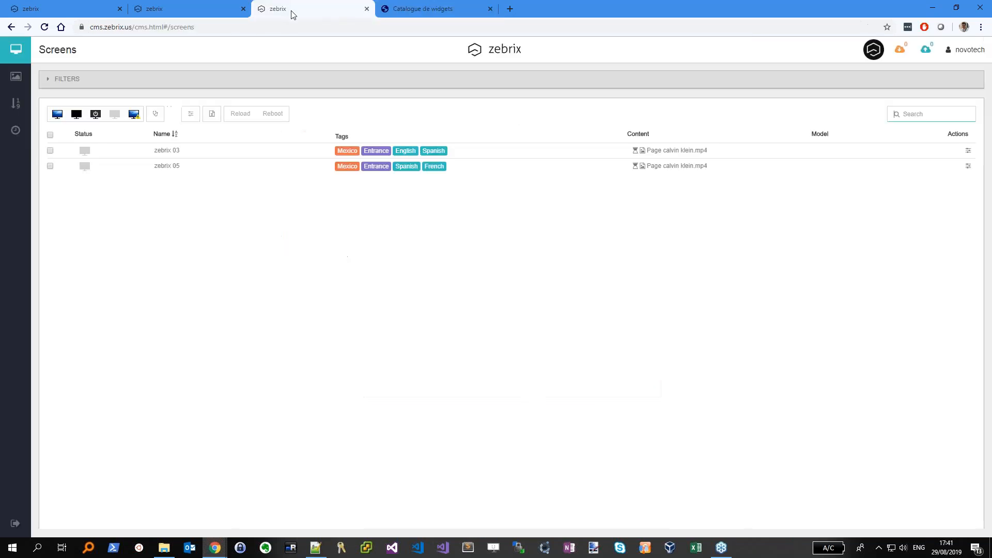
On Screen 09's training page, replace Zone 2 with a new enlarged zone at 336, 64
click(158, 9)
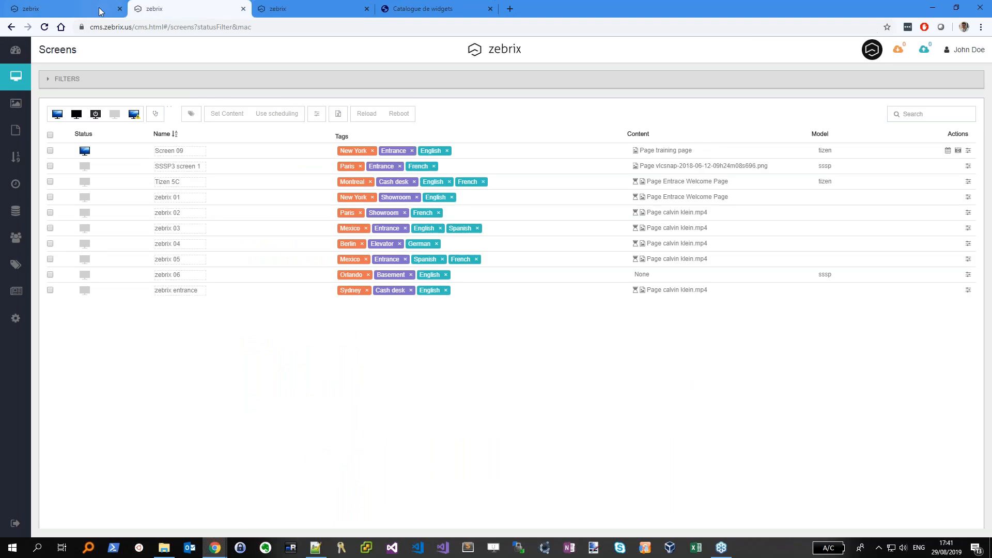
click(665, 151)
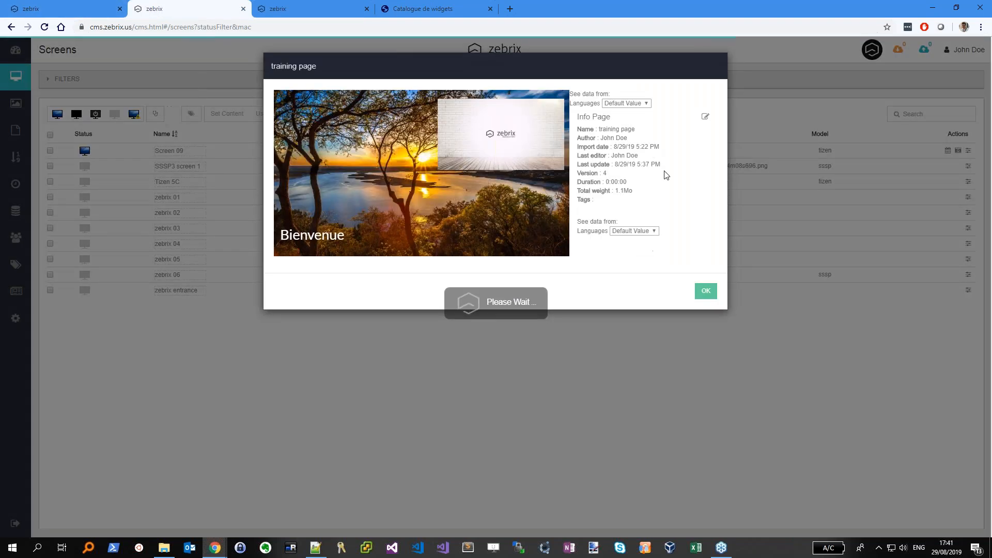
click(706, 120)
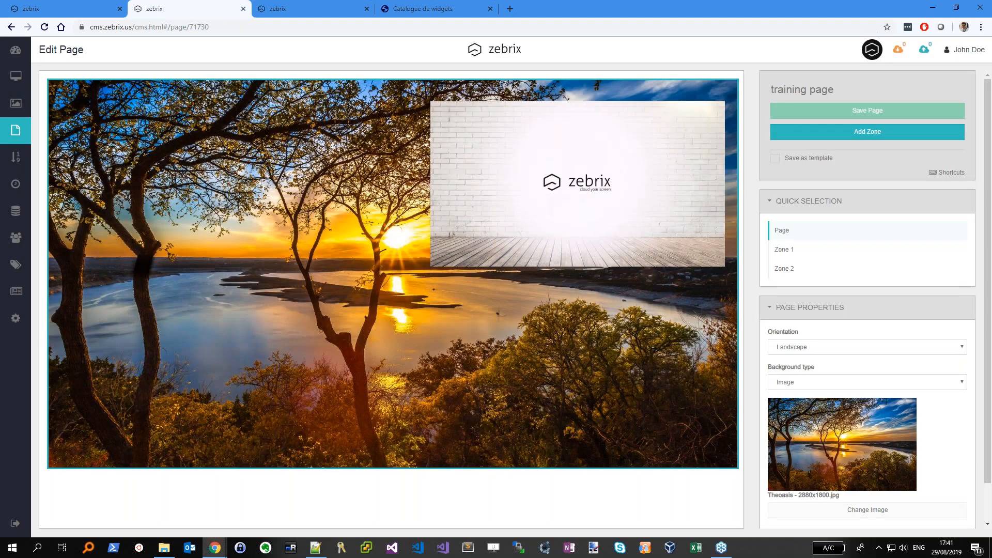
click(590, 178)
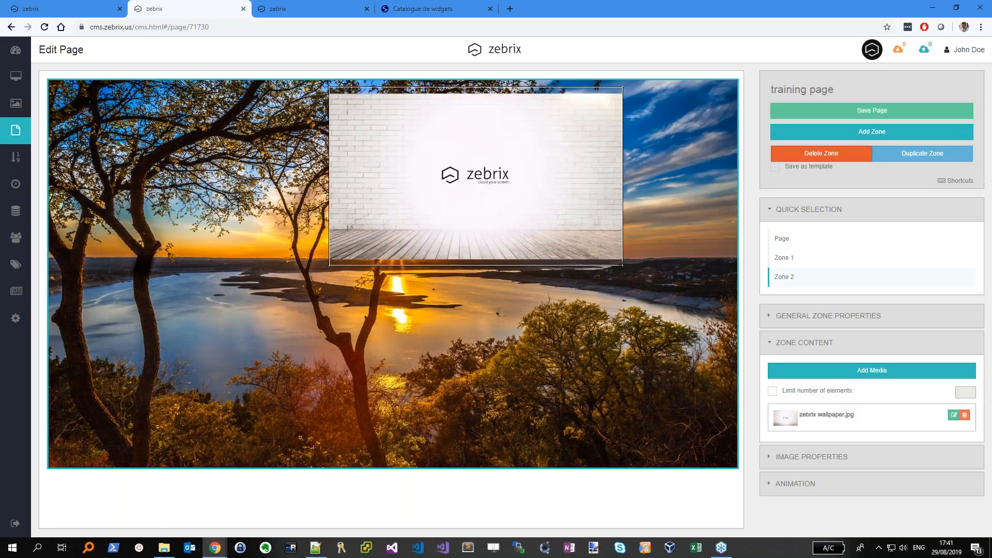
click(828, 155)
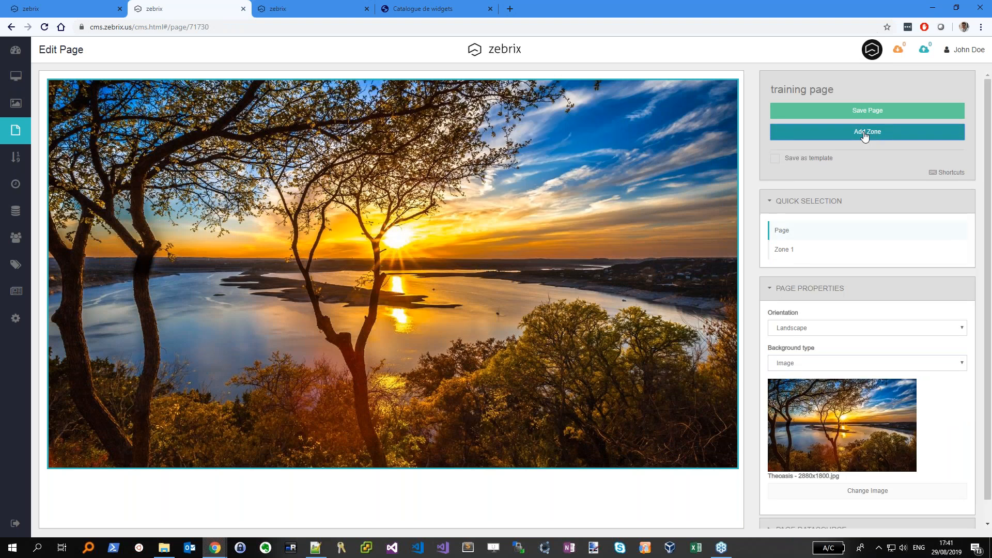
click(813, 135)
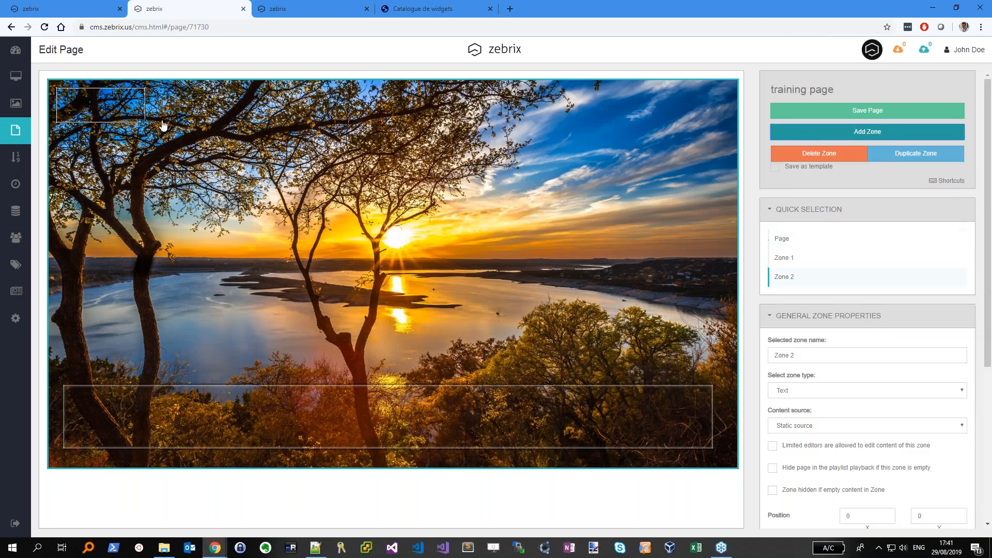
drag(162, 122, 167, 128)
drag(171, 138, 534, 337)
drag(471, 274, 557, 274)
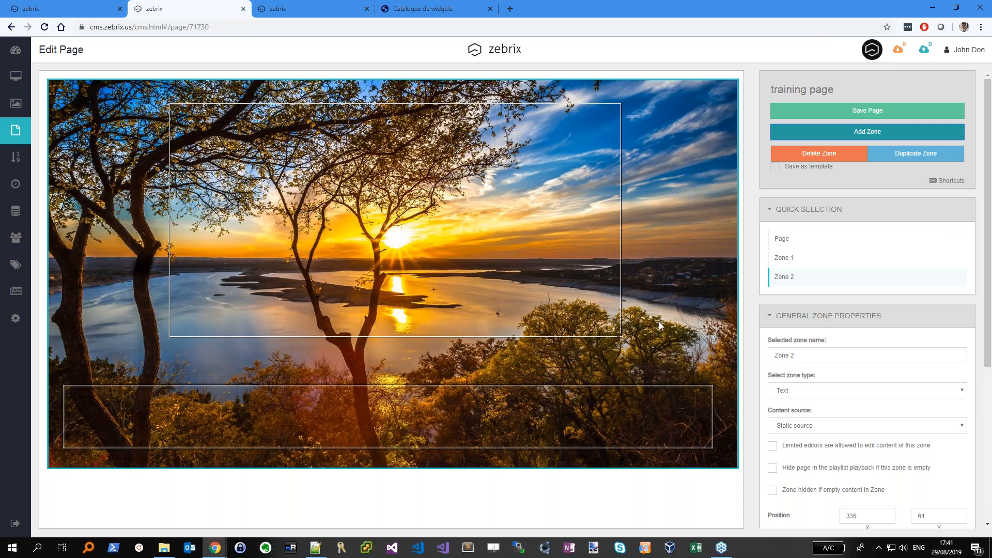
Make the new zone a Web zone with the pasted weather URL, reposition it, and save the page
click(806, 391)
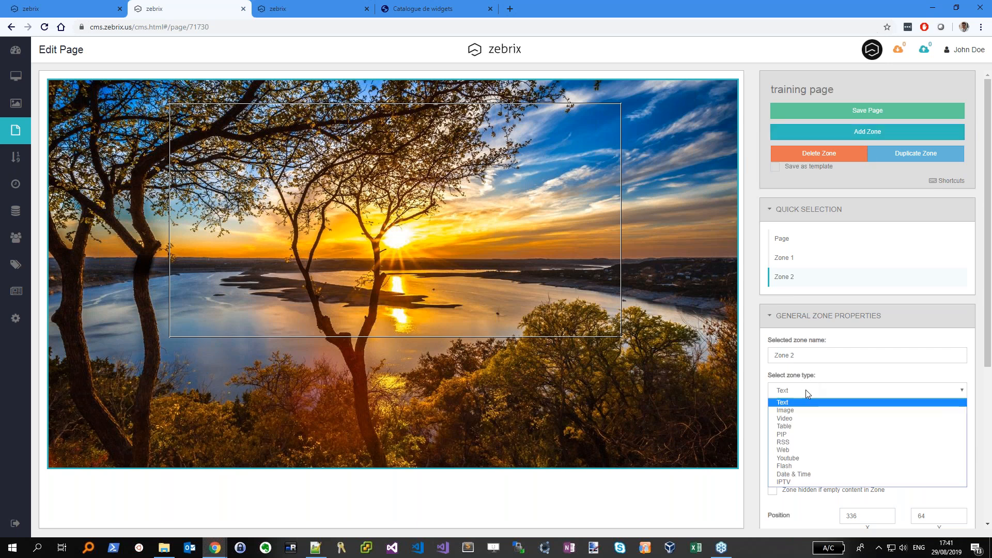
click(804, 450)
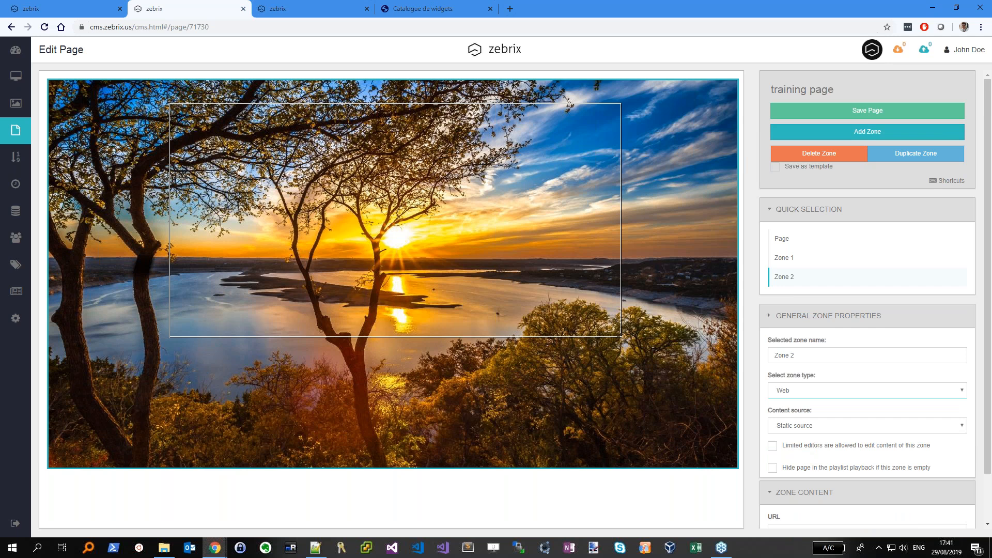
click(785, 382)
key(ctrl+v)
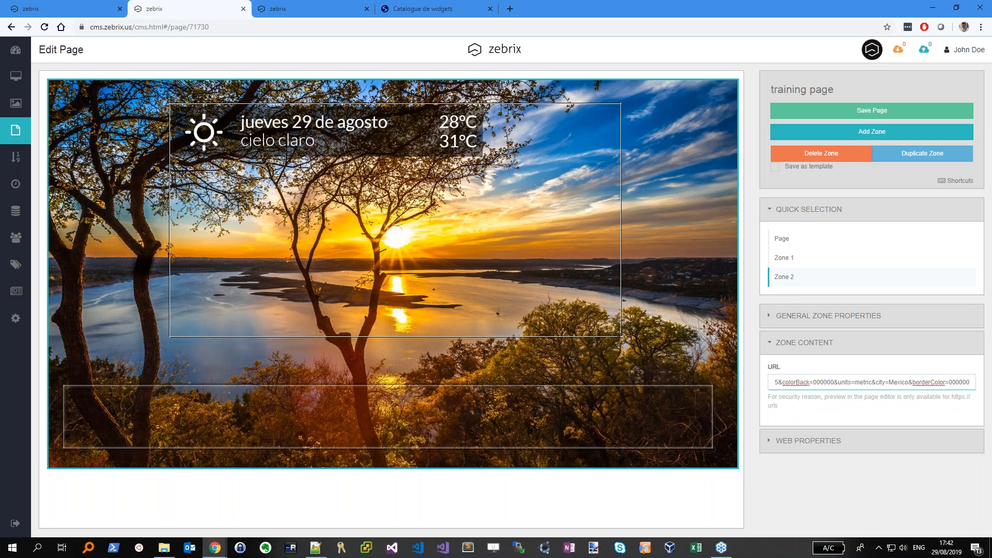
click(797, 440)
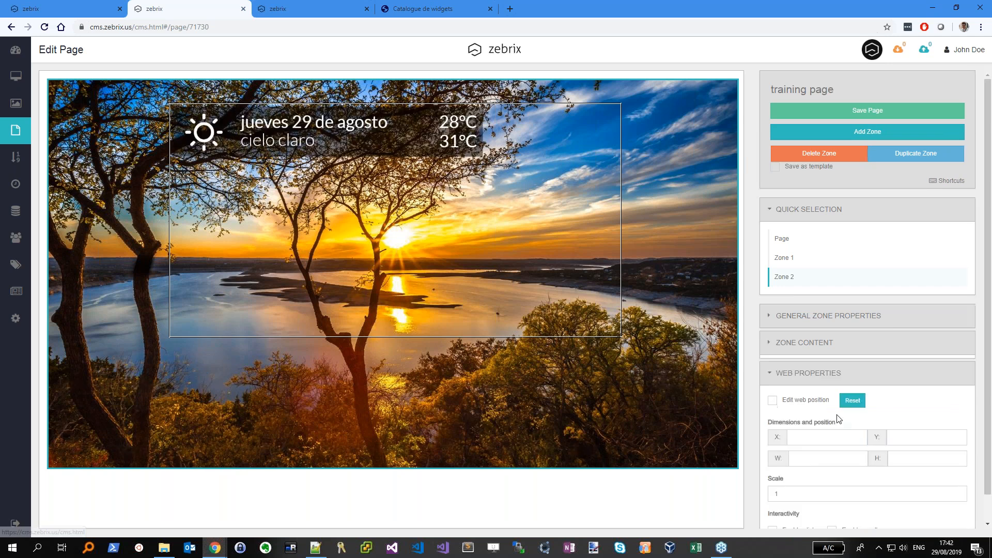
drag(482, 139, 600, 128)
click(868, 110)
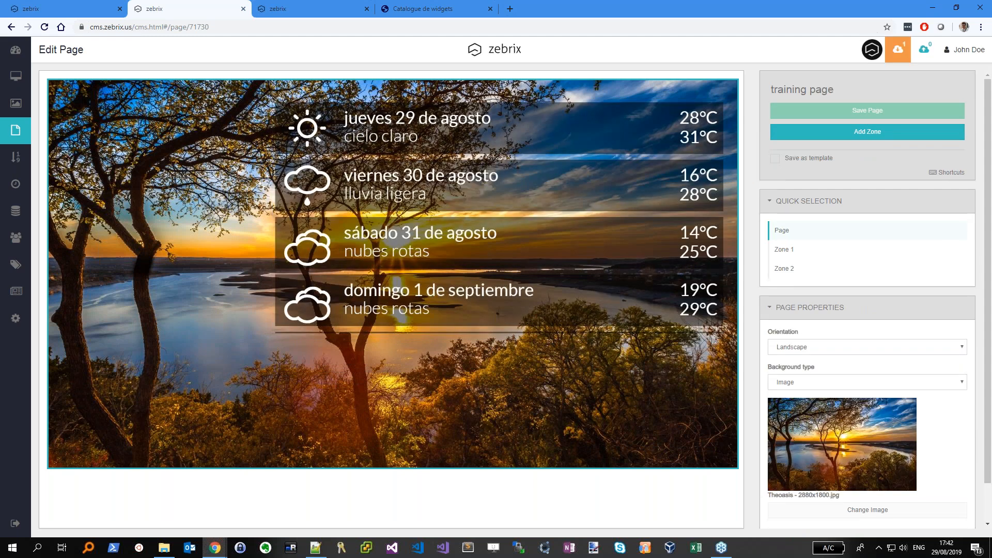
click(25, 83)
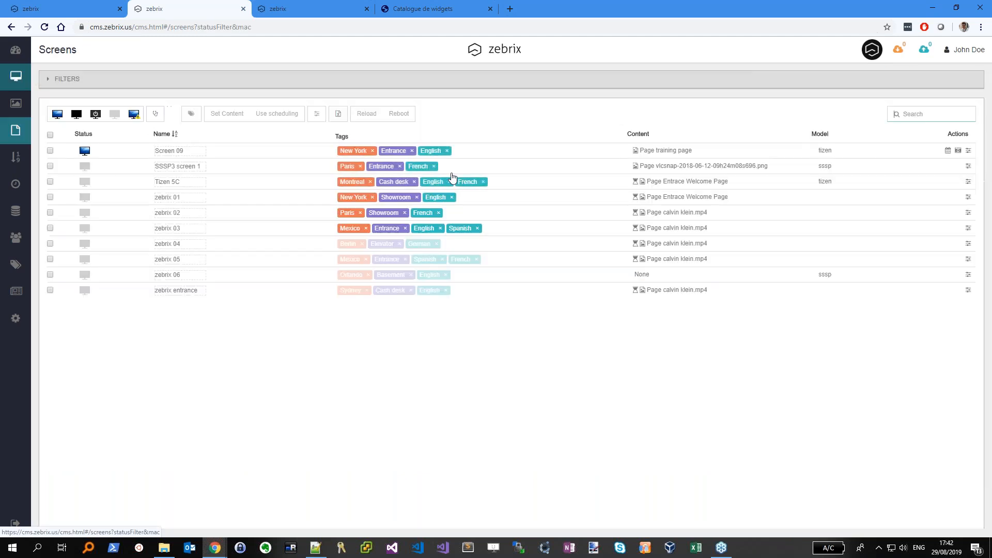
View Screen 09's remote screenshot, then preview and reopen its training page for editing
click(958, 152)
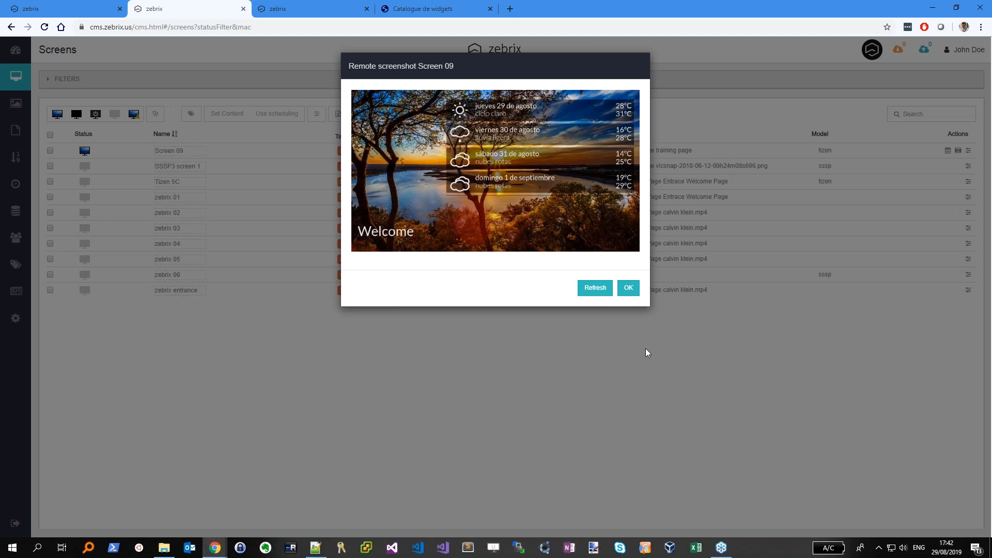
click(631, 298)
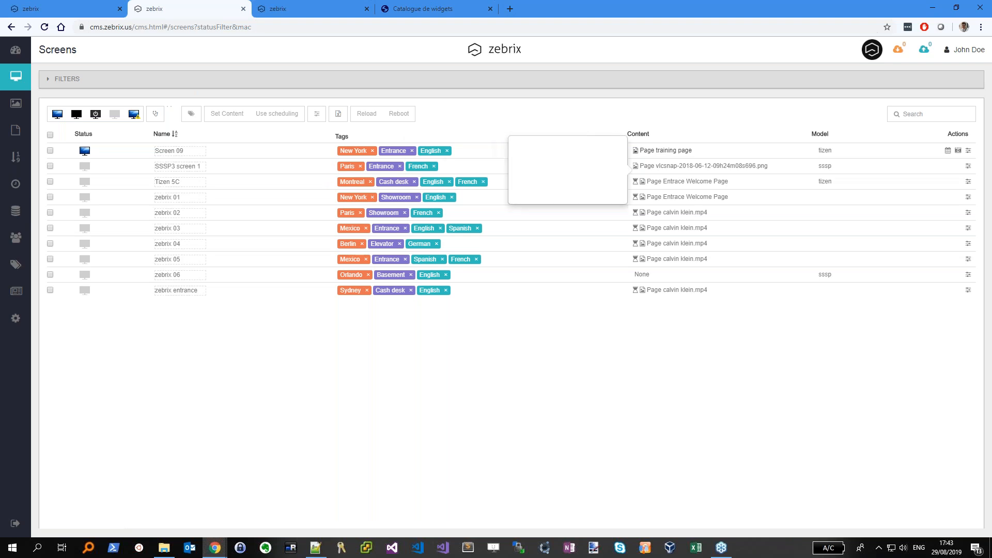
click(646, 151)
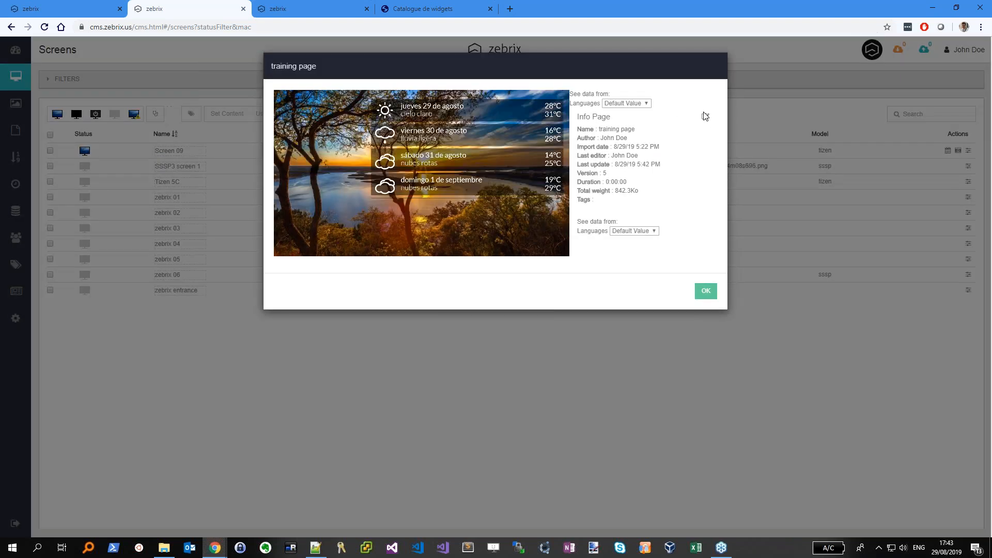
click(706, 117)
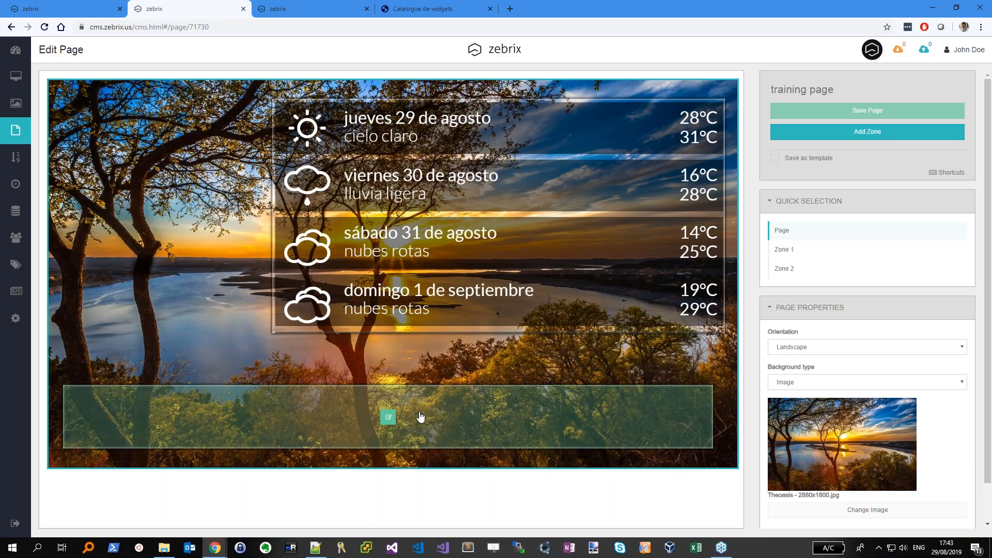
Inspect the Content source choices in Zone 1's General Zone Properties, then return to Screens
click(420, 417)
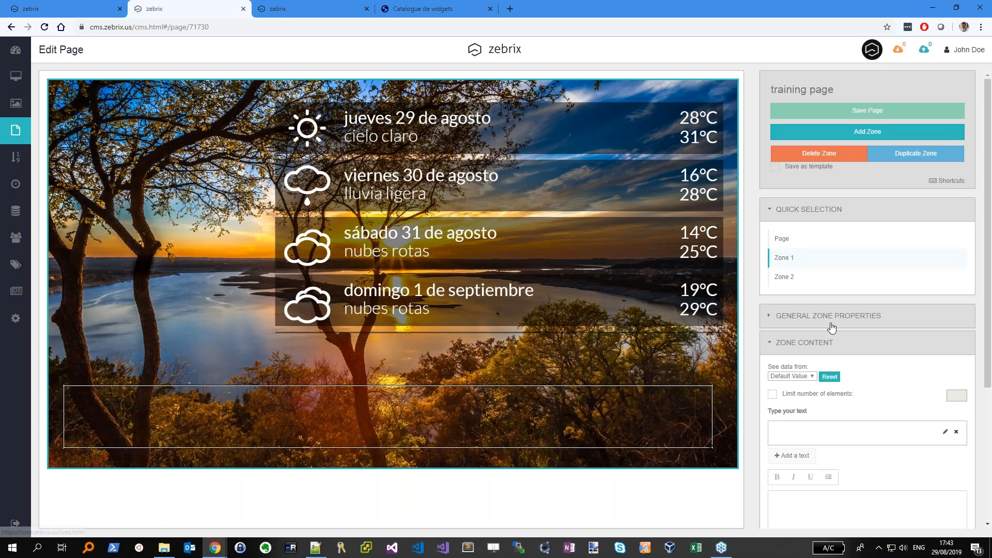
click(769, 321)
click(837, 426)
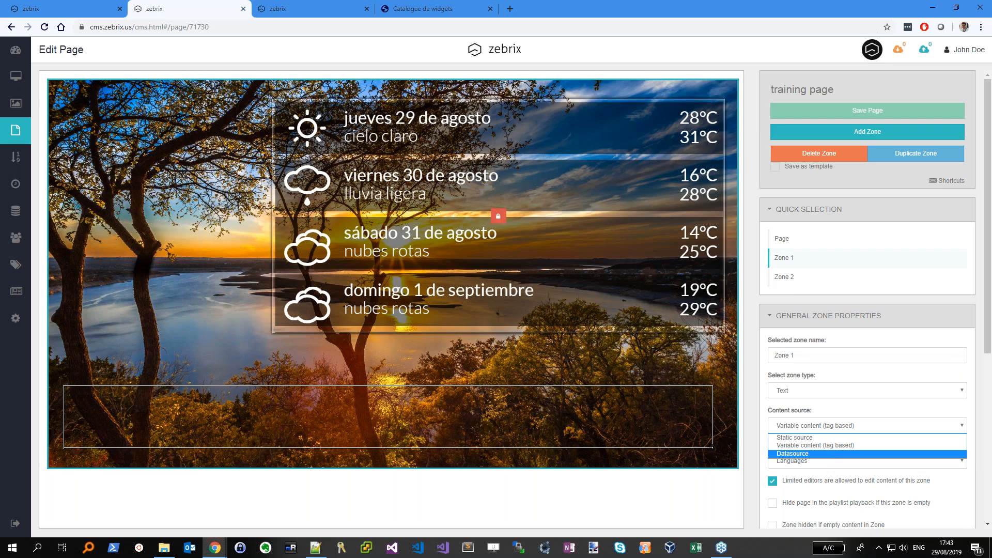
click(15, 76)
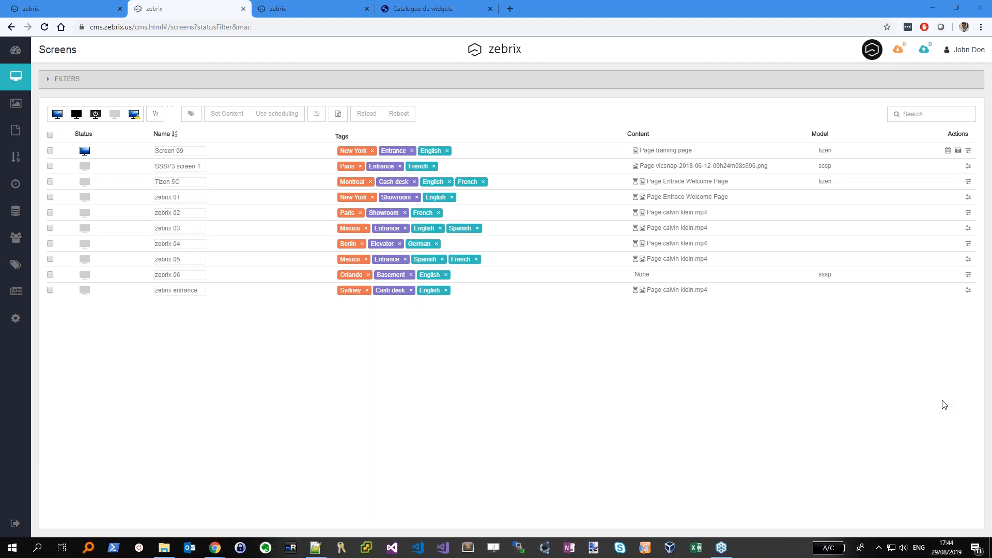
key(XF86AudioMicMute)
key(XF86AudioMicMute)
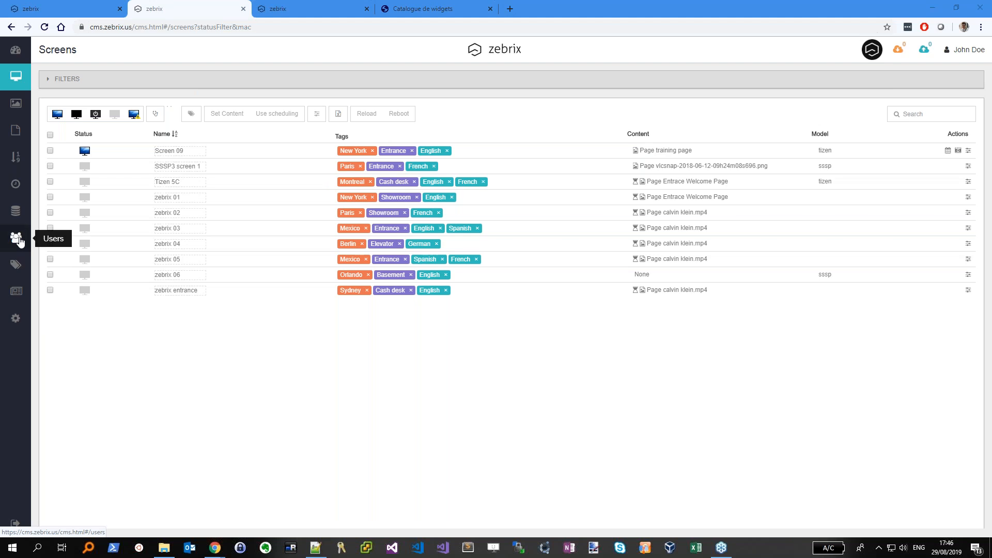
On the Tags page, create a tag named Brussel in the Cities group
click(15, 265)
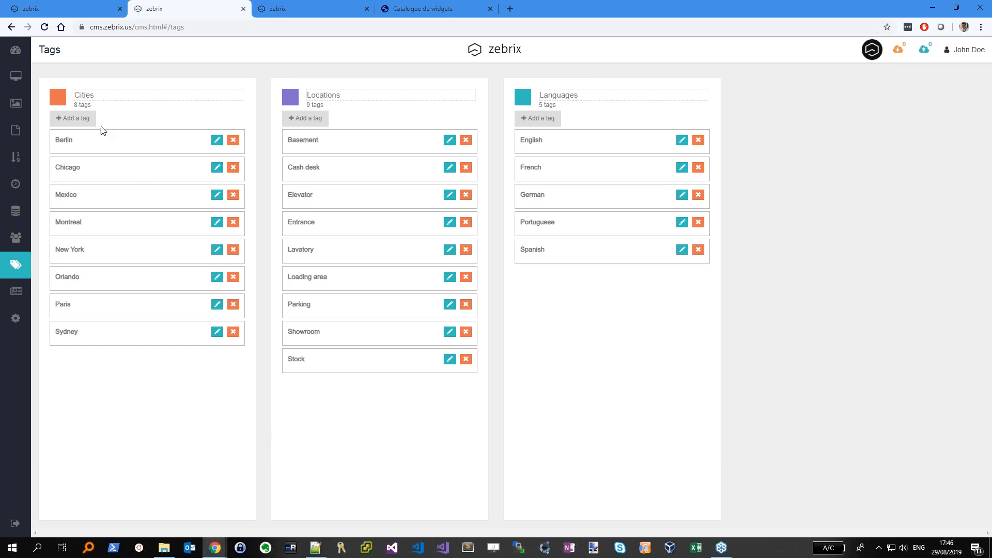
click(72, 117)
text(Brusel)
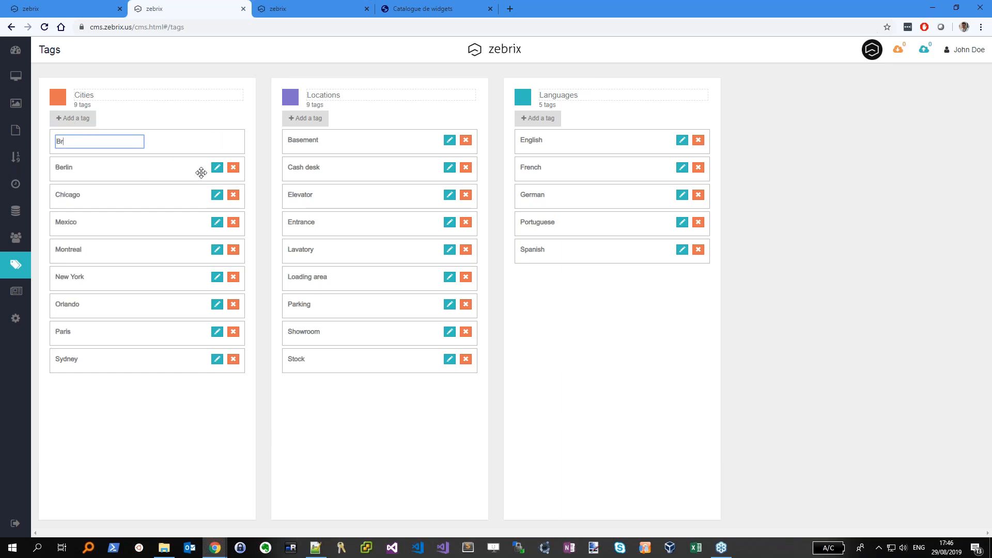
key(Left)
key(Left)
text(s)
key(Return)
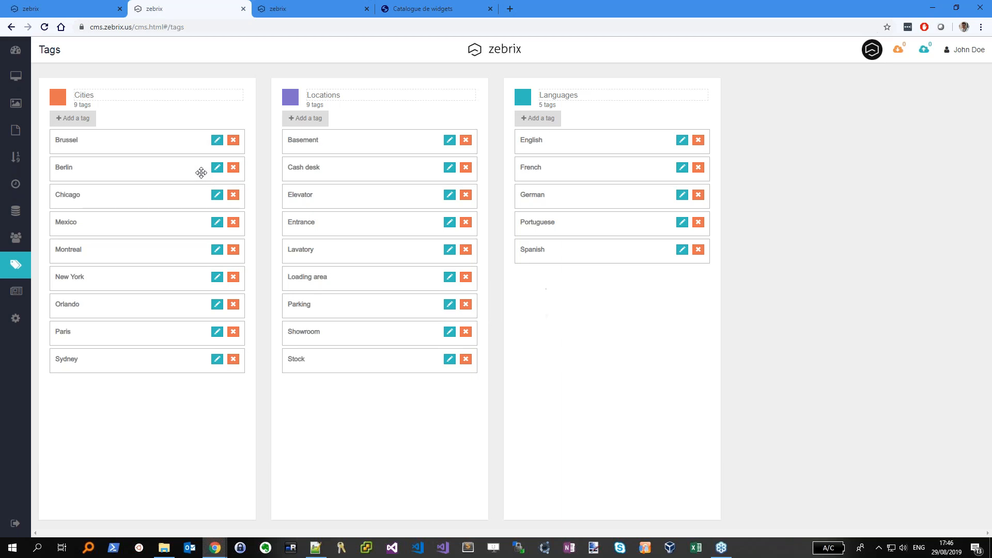
On zebrix 02, remove the Paris tag and add the Brussel tag
click(15, 76)
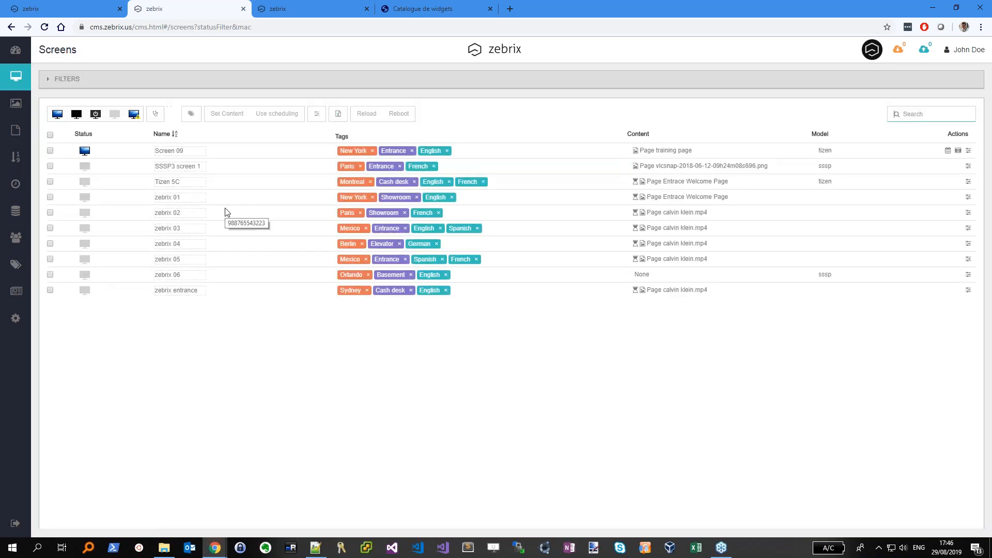
click(360, 213)
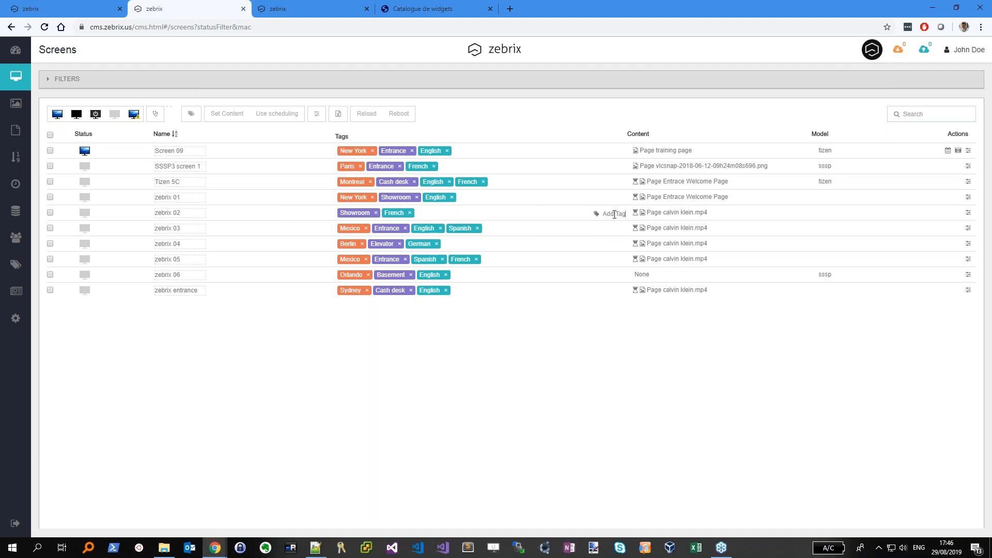
text(bru)
key(Return)
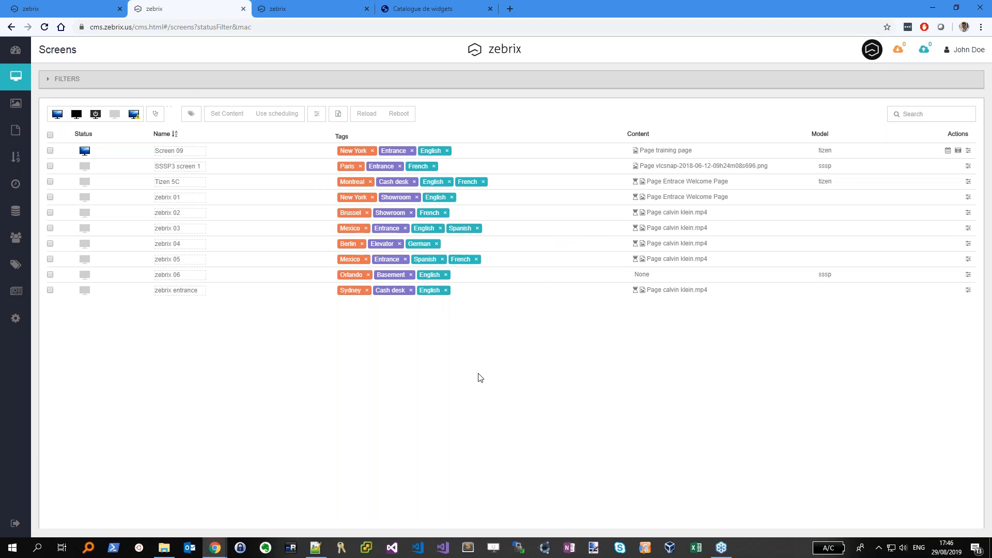
Add the Spanish, English and Paris tags to zebrix 02
mouse_move(610, 213)
text(spa)
key(Return)
text(eng)
key(Return)
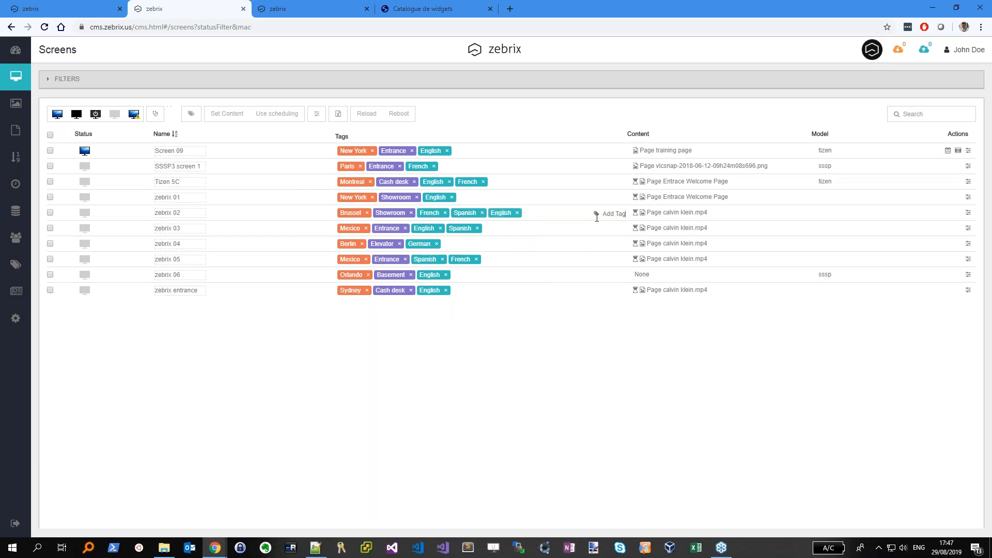
text(par)
key(Return)
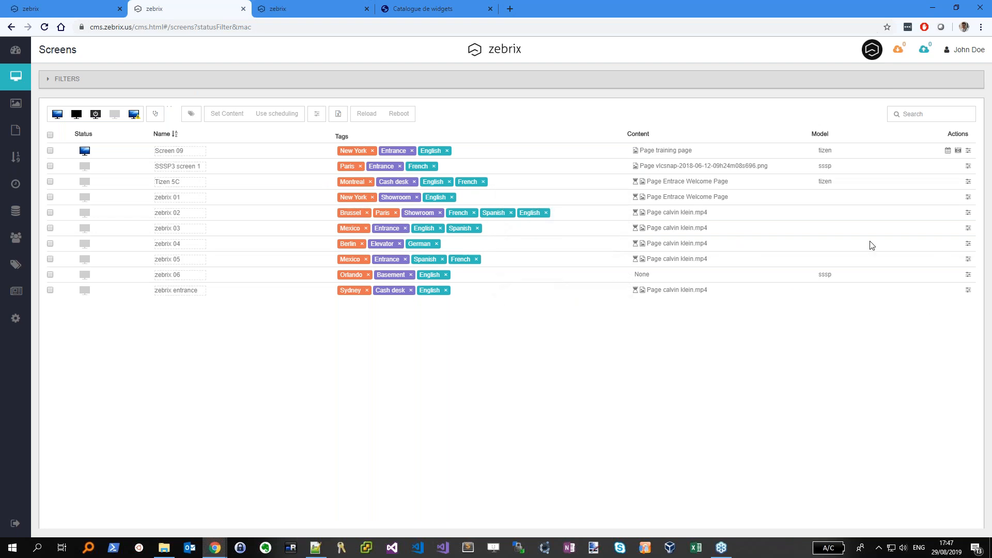
key(XF86AudioMicMute)
key(XF86AudioMicMute)
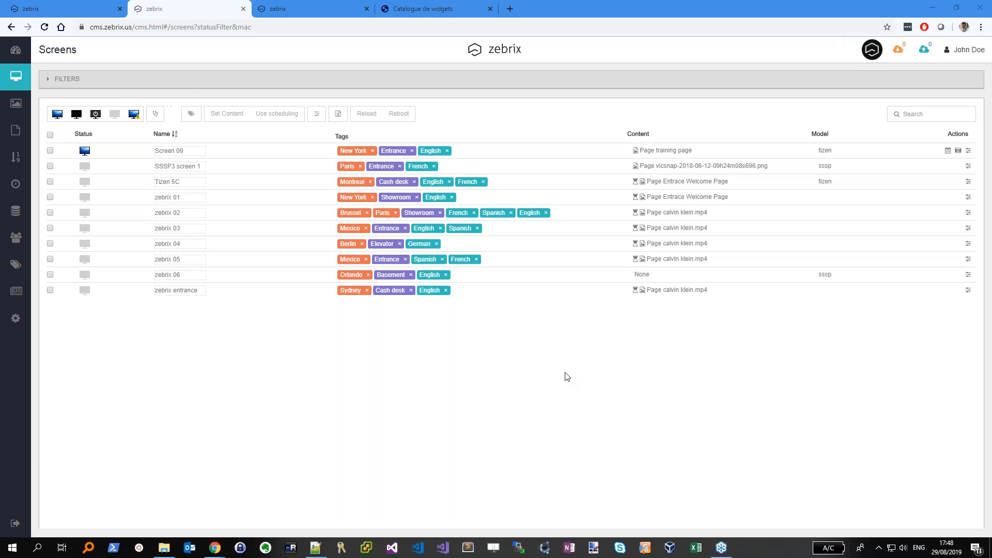
Start a media upload and browse to the Pictures > demo > Cars folder
click(16, 105)
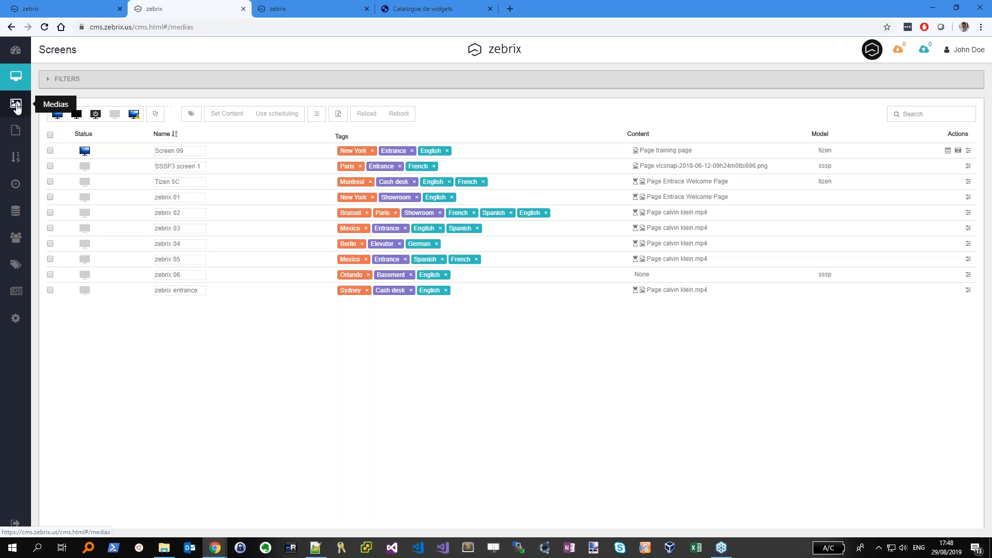
click(57, 114)
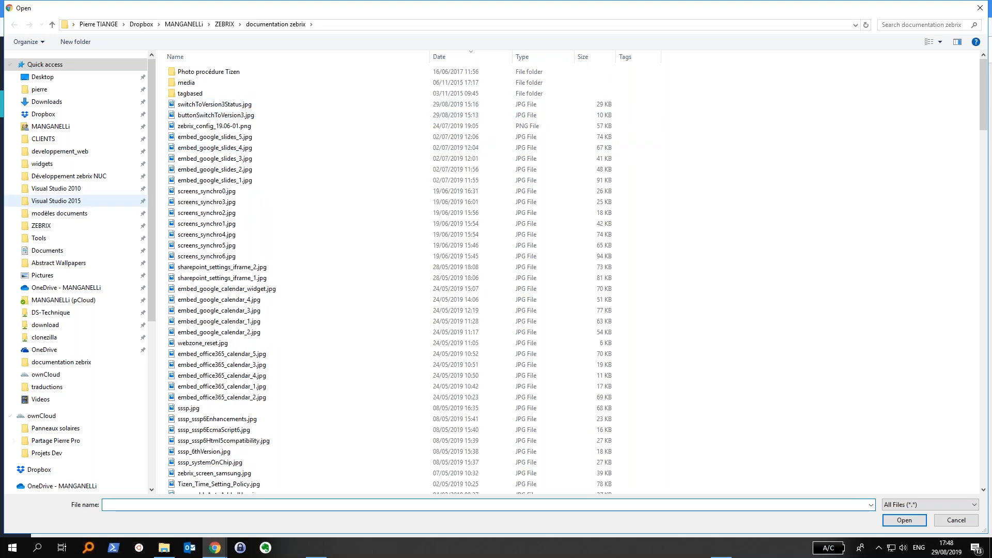
click(58, 275)
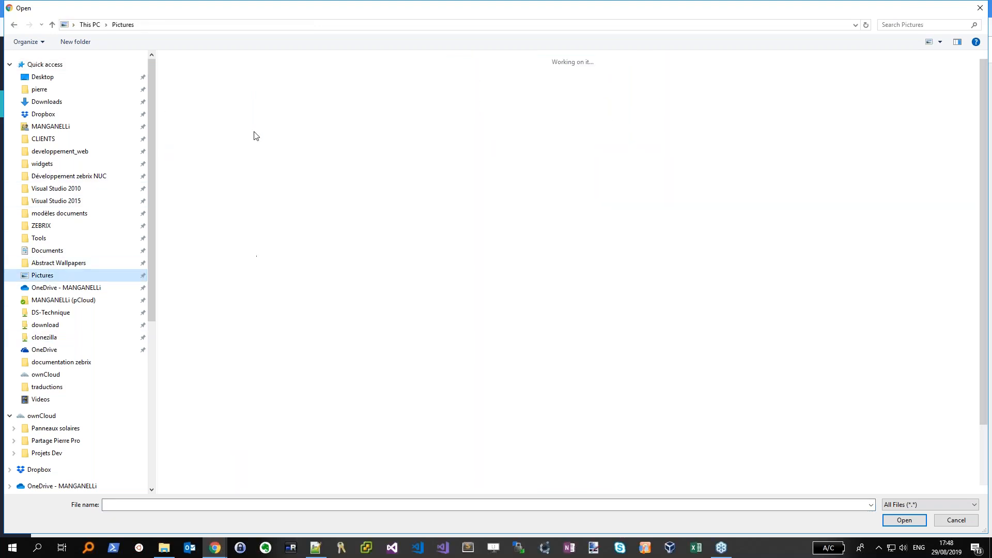
double_click(514, 124)
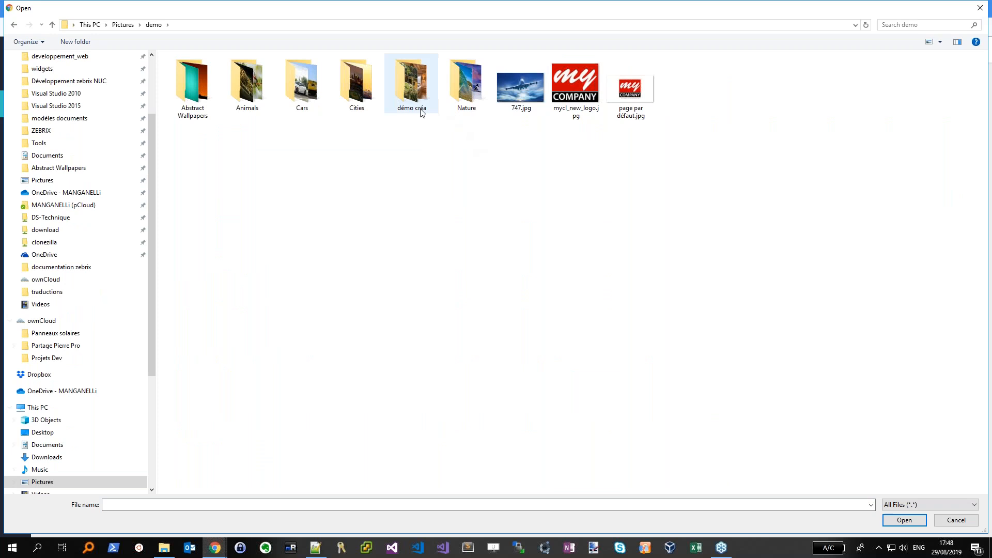
double_click(304, 87)
Upload AutoWallpaper_ 200031, 200033 and 200036, confirming despite existing files
click(314, 76)
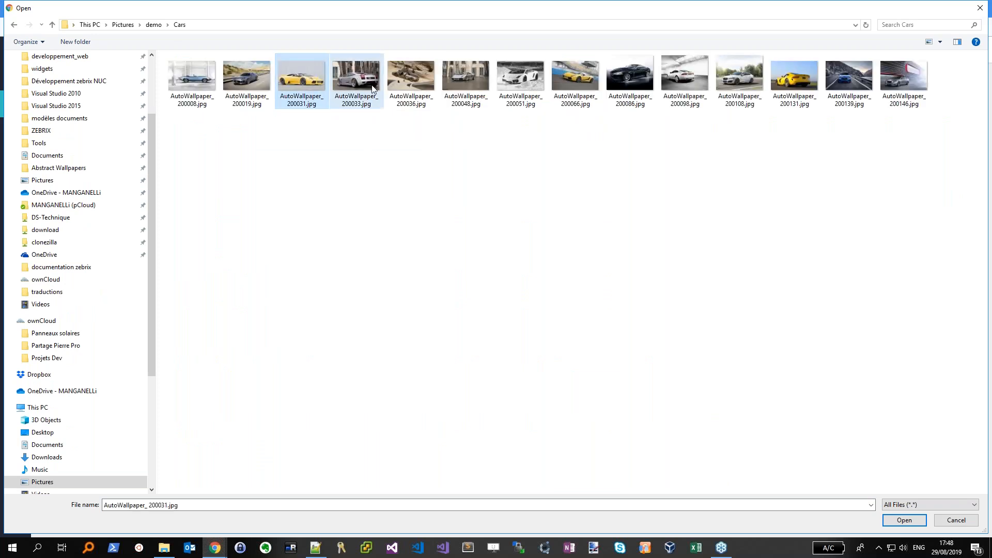
ctrl+click(356, 78)
ctrl+click(399, 81)
click(904, 519)
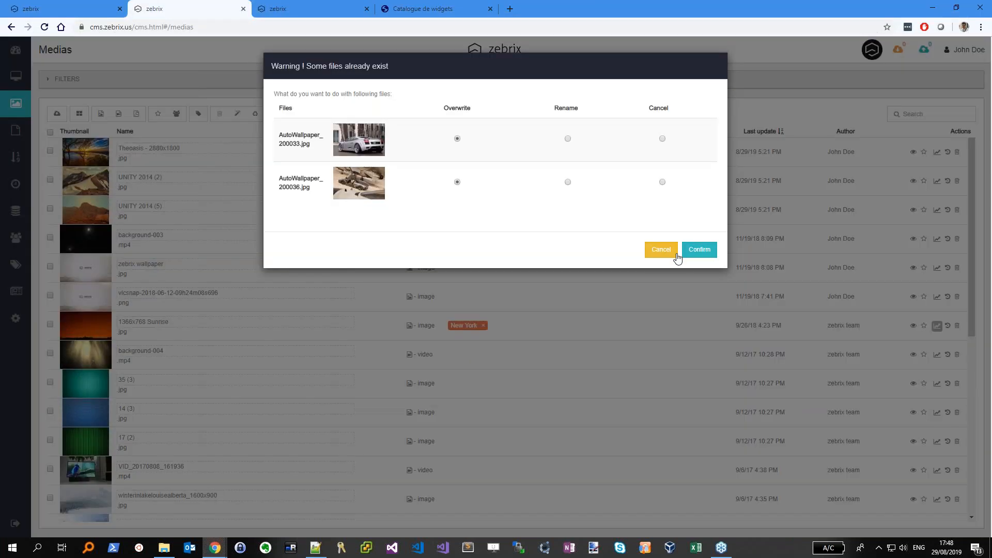
click(700, 250)
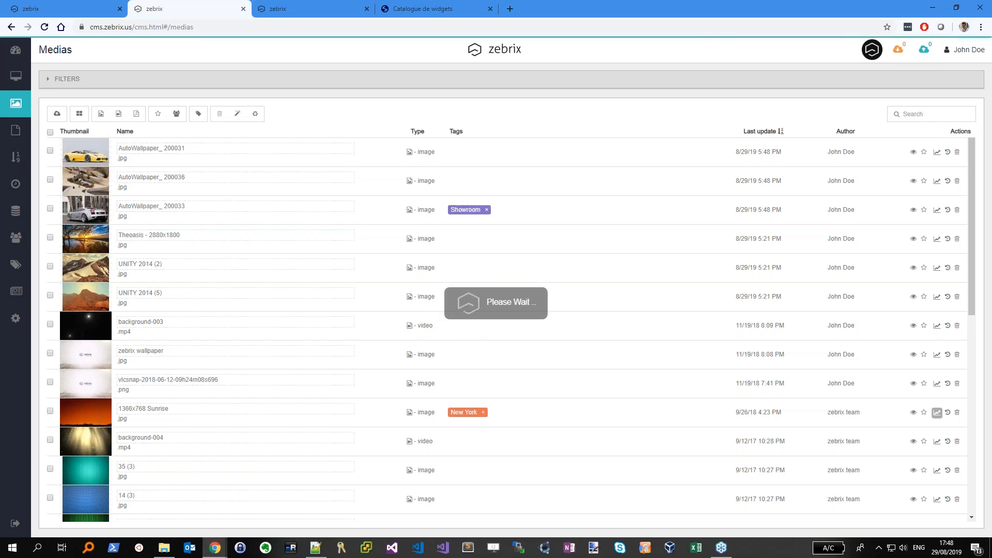
Create a new playlist named test
click(15, 157)
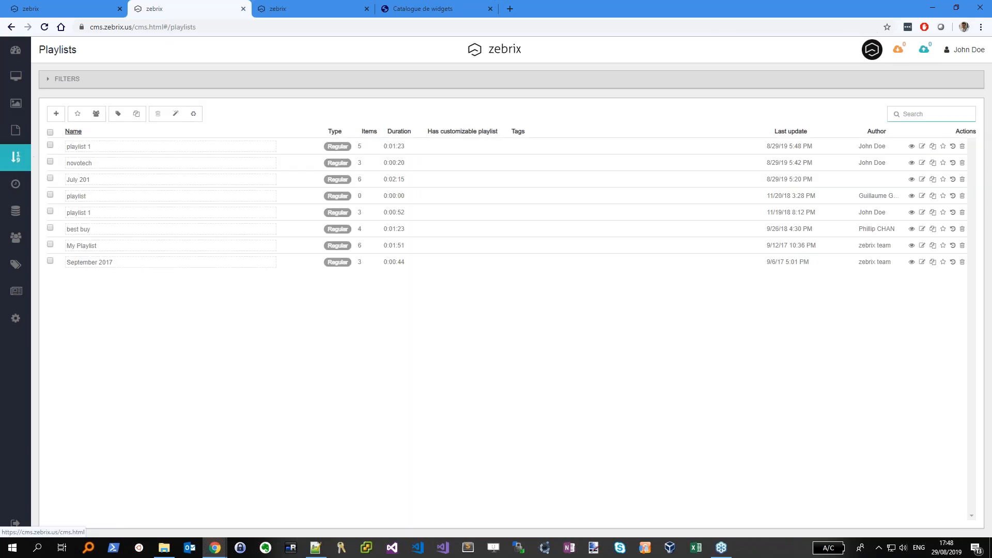
click(56, 114)
click(447, 113)
text(test)
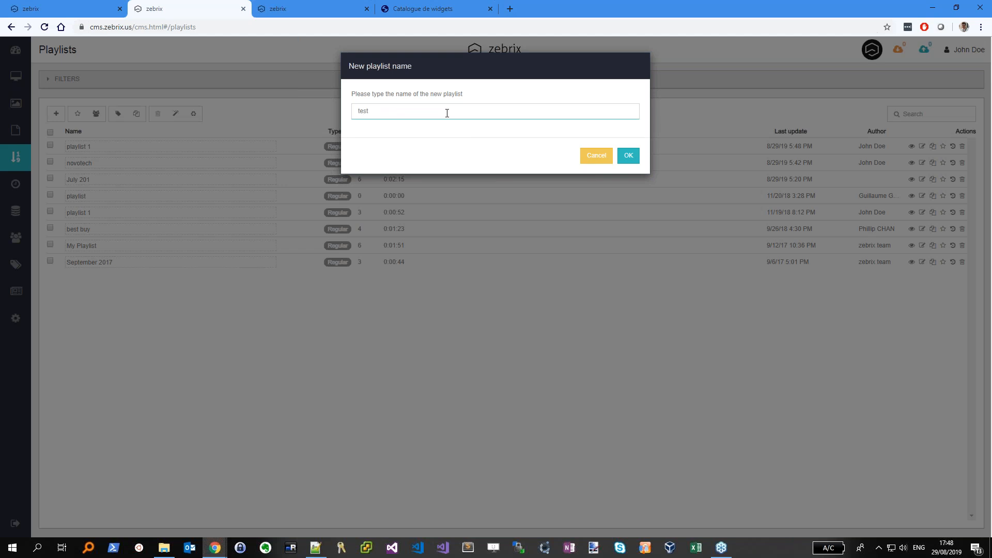
click(628, 156)
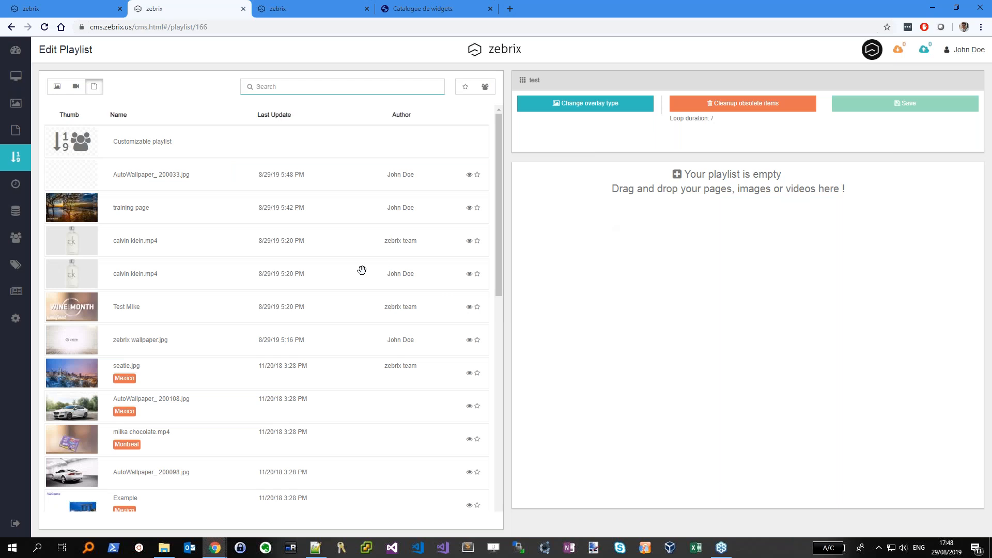
Add the AutoWallpaper images 200036, 200033 and 200031 to the test playlist and save it
click(56, 87)
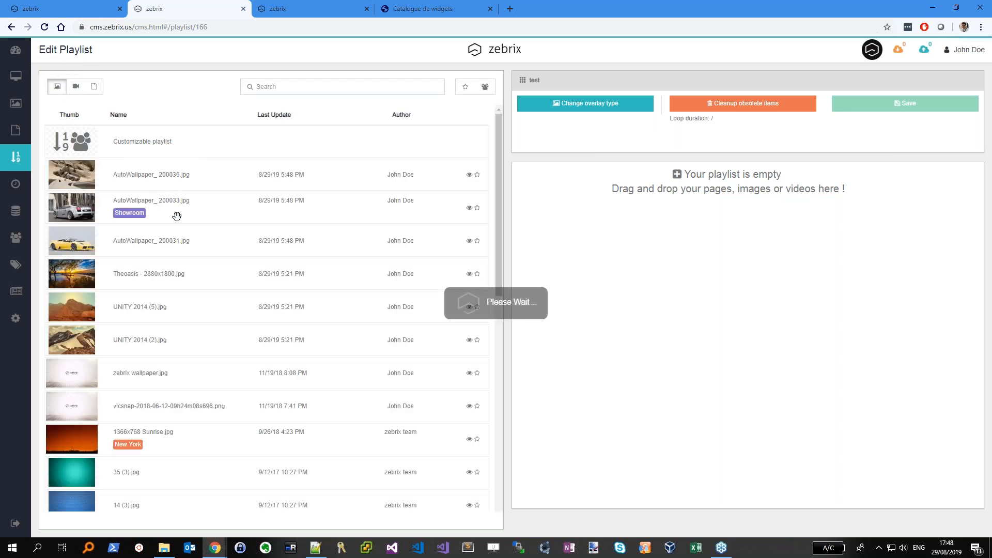
drag(155, 166, 604, 187)
drag(447, 215, 594, 232)
drag(191, 240, 652, 369)
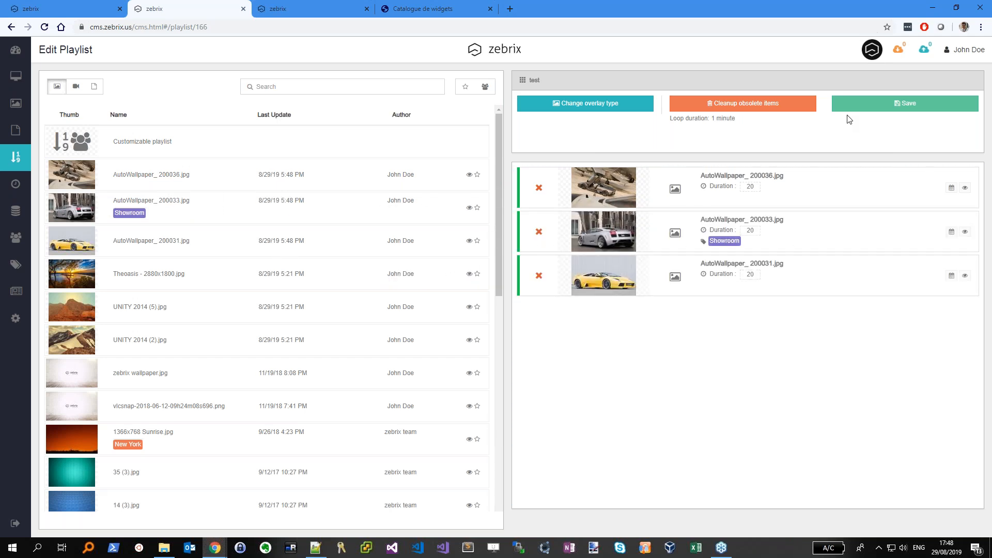
click(861, 106)
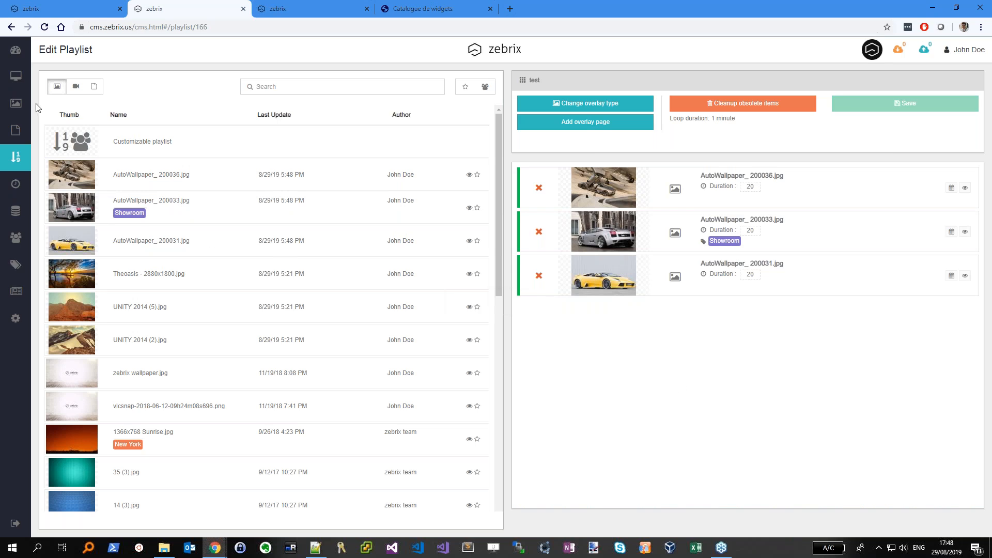
click(16, 74)
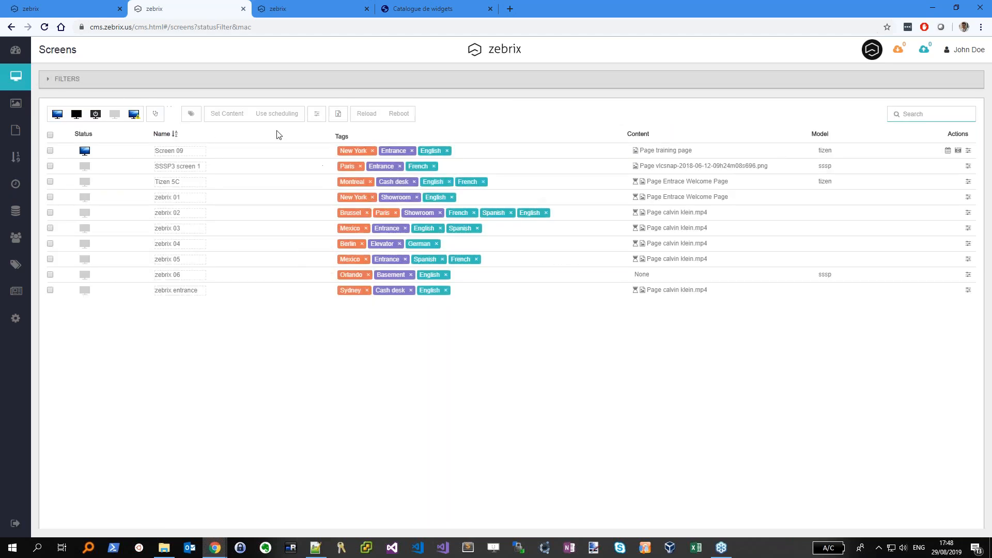
Assign the test playlist to Screen 09 and refresh its remote screenshot
click(50, 150)
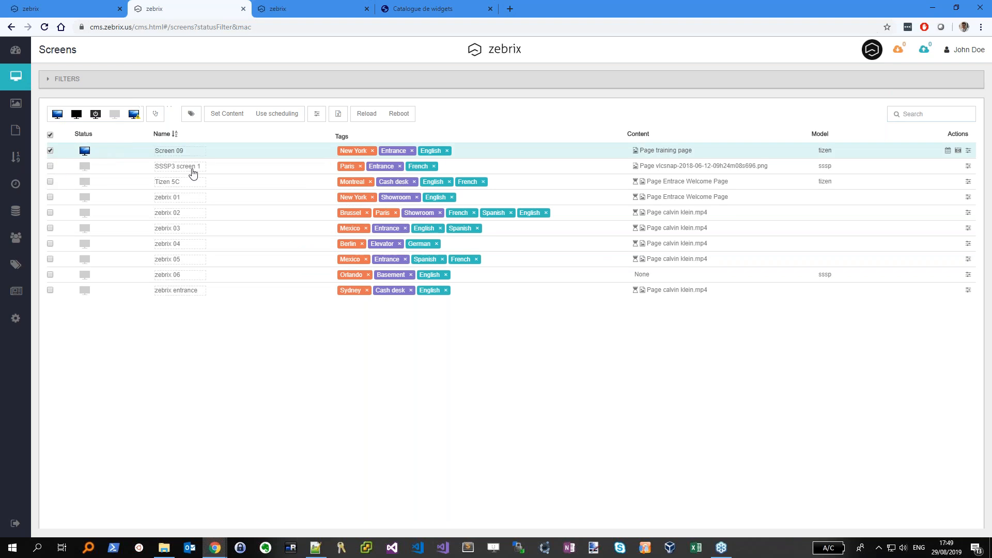
click(225, 115)
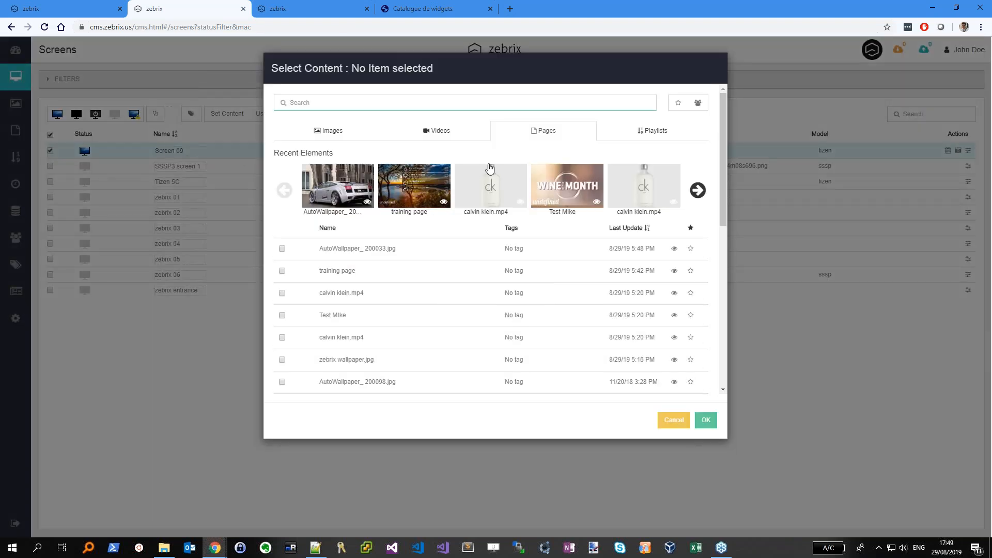
click(676, 139)
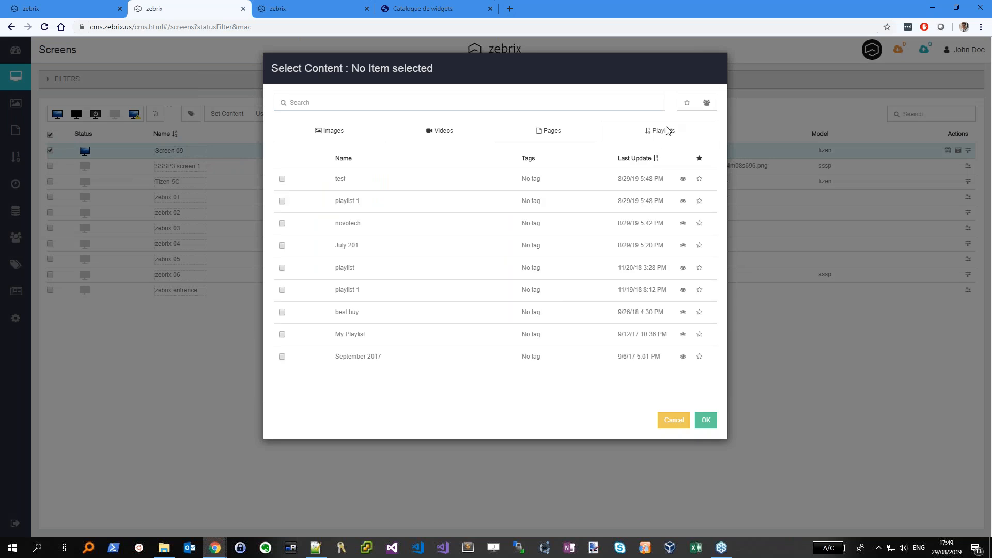
click(371, 178)
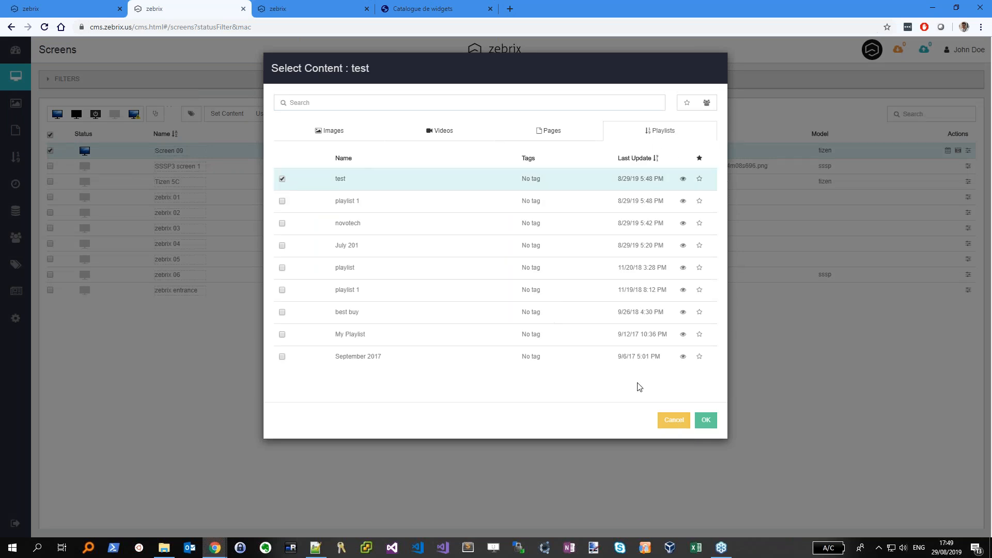
click(706, 420)
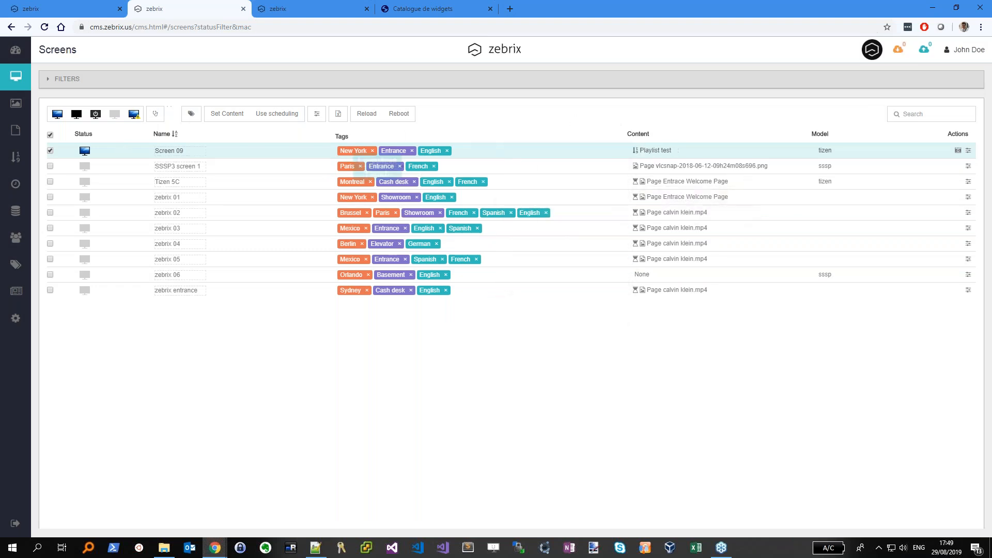
click(958, 152)
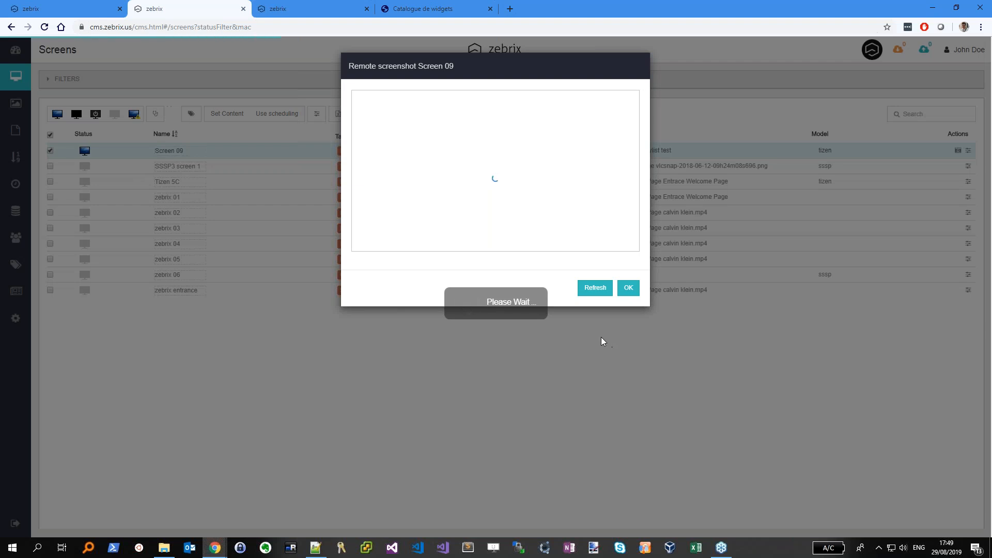
click(605, 290)
Close the screenshot preview and switch Screen 09 back to Use scheduling
click(627, 288)
click(271, 118)
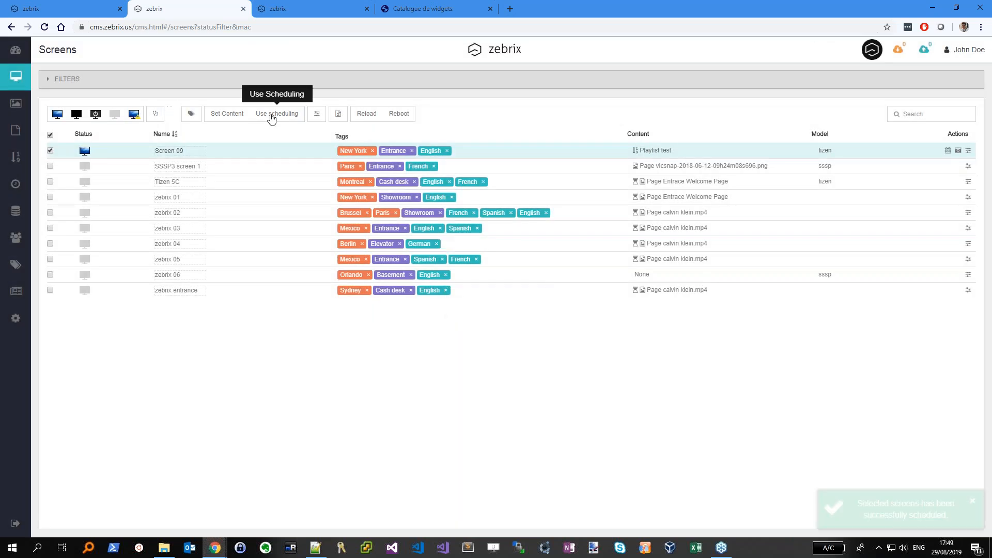
click(16, 183)
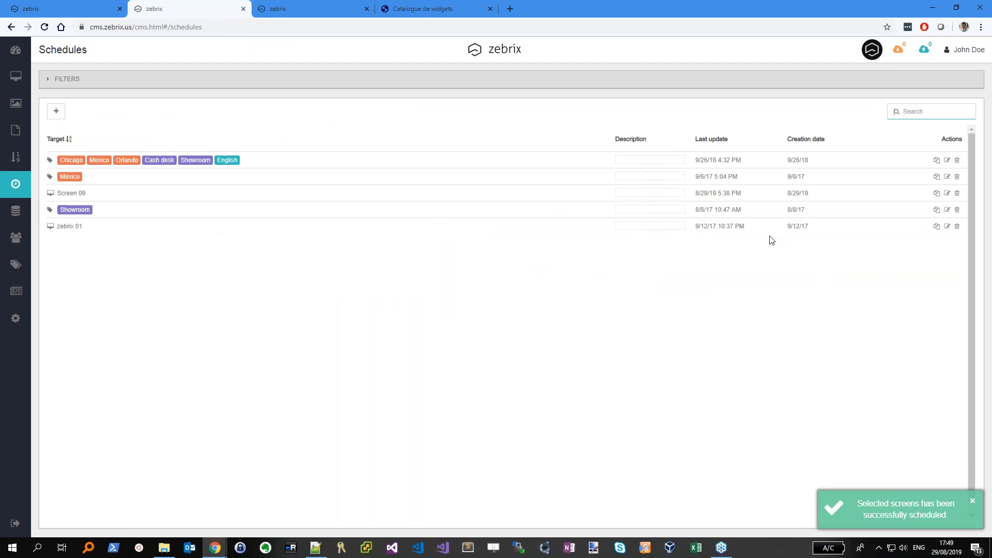
Change Screen 09's Thursday Training Page event to the test playlist and save it
click(947, 193)
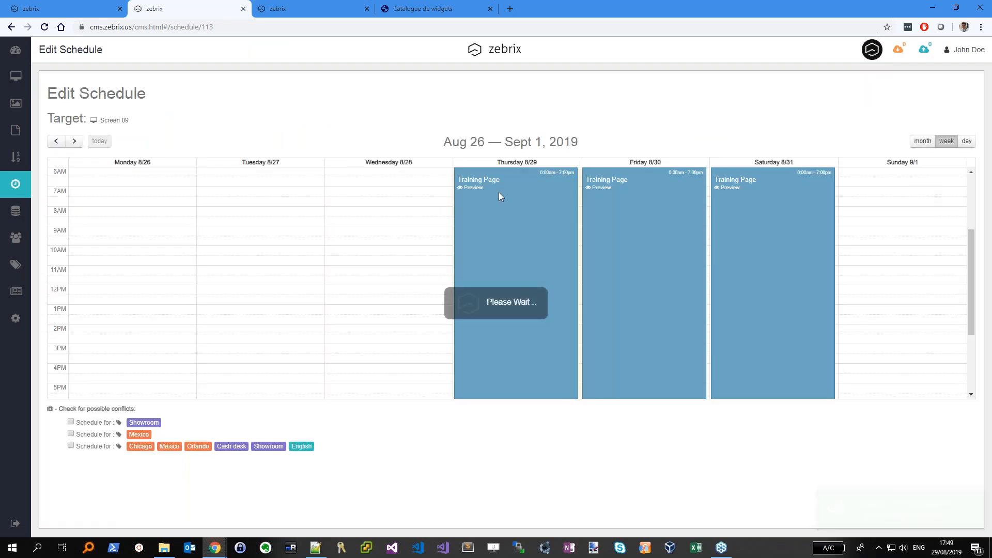
click(525, 210)
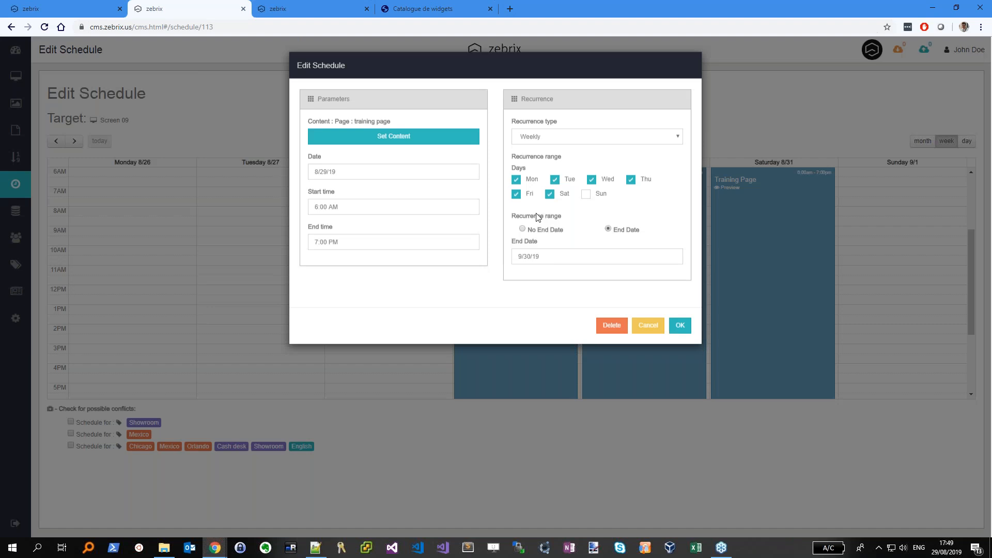
click(391, 139)
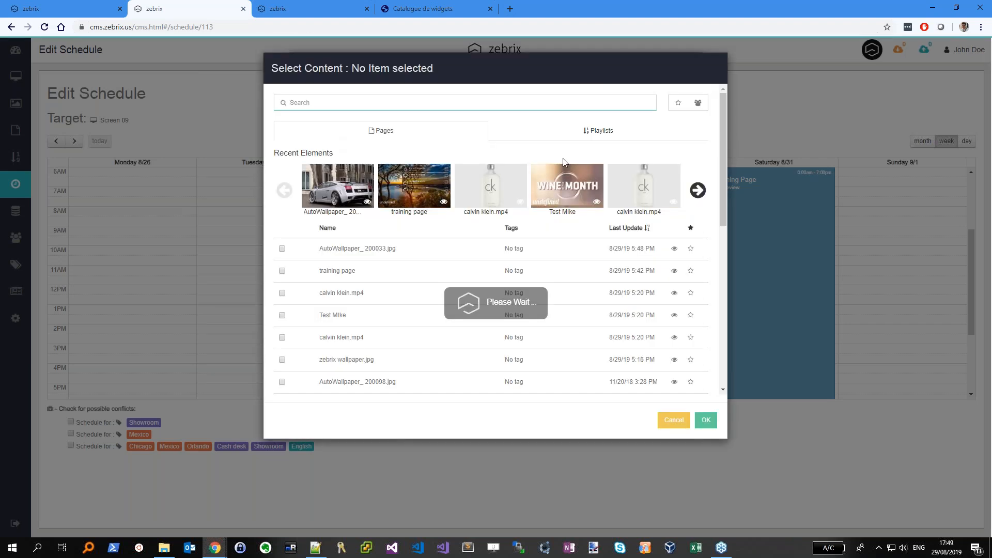
click(639, 138)
click(346, 183)
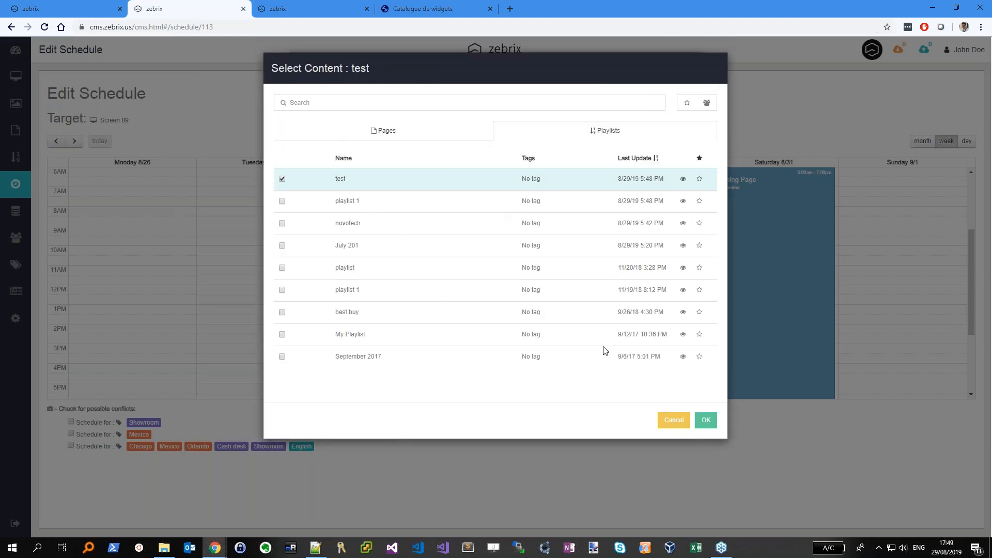
click(704, 418)
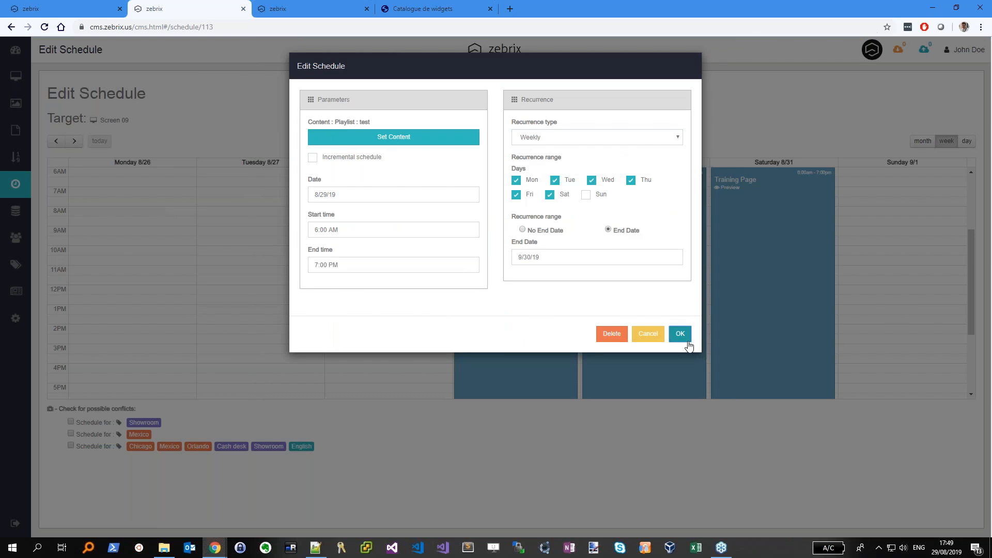
click(680, 333)
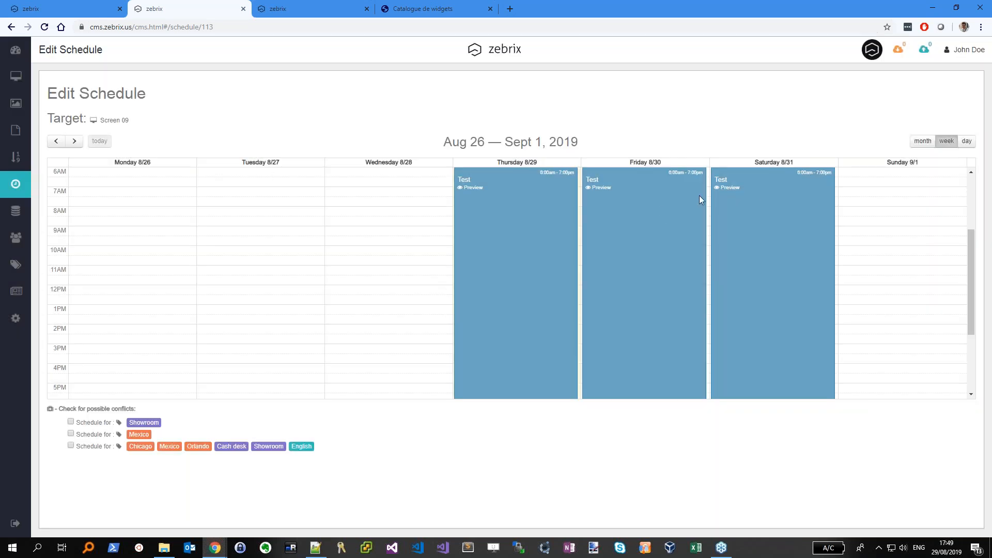
click(16, 76)
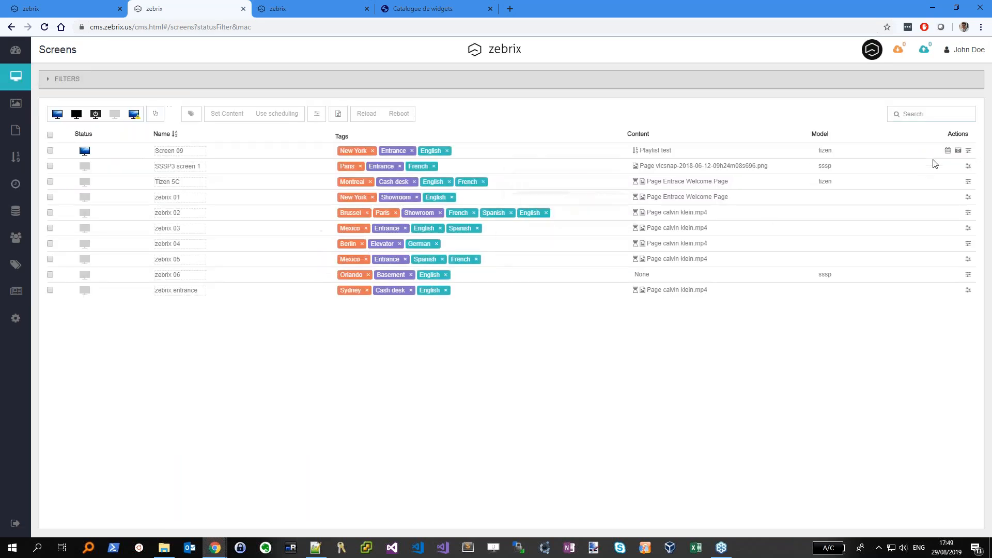
Request and refresh a remote screenshot of Screen 09, then dismiss it after it times out
click(958, 151)
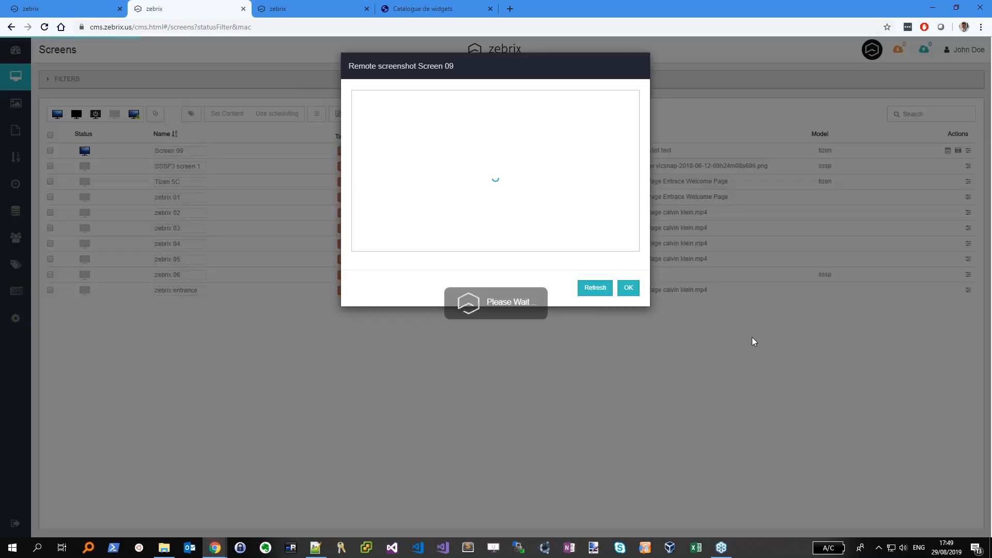
click(588, 301)
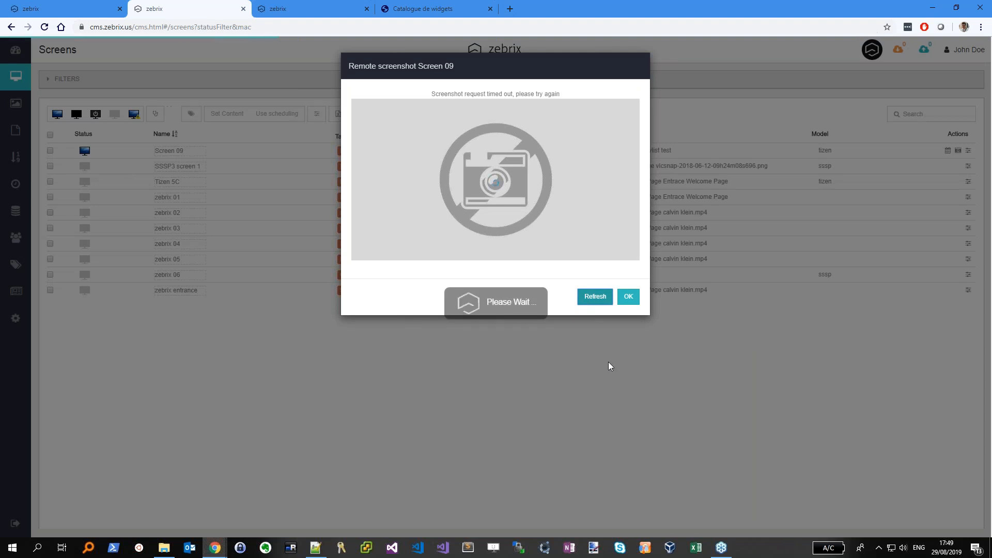
click(628, 296)
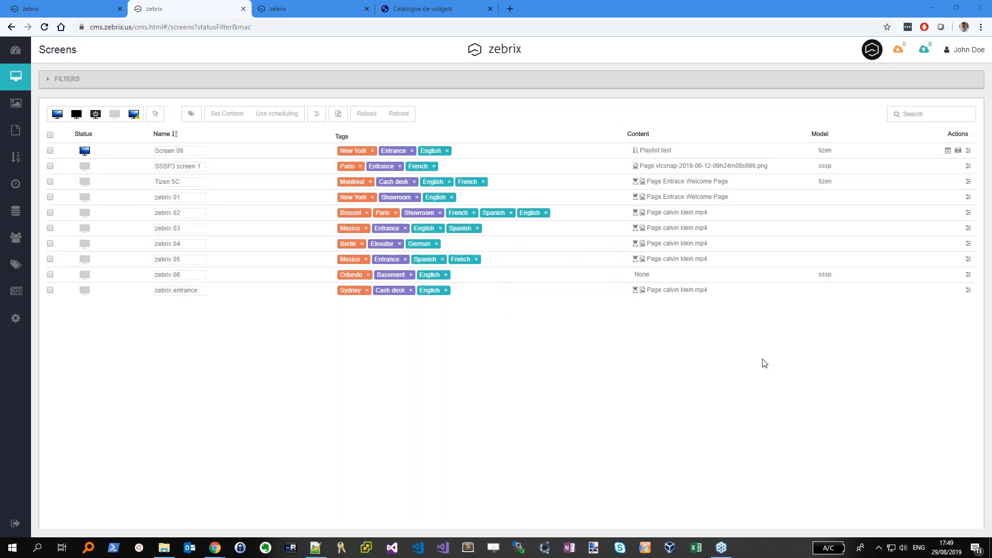
key(XF86AudioMicMute)
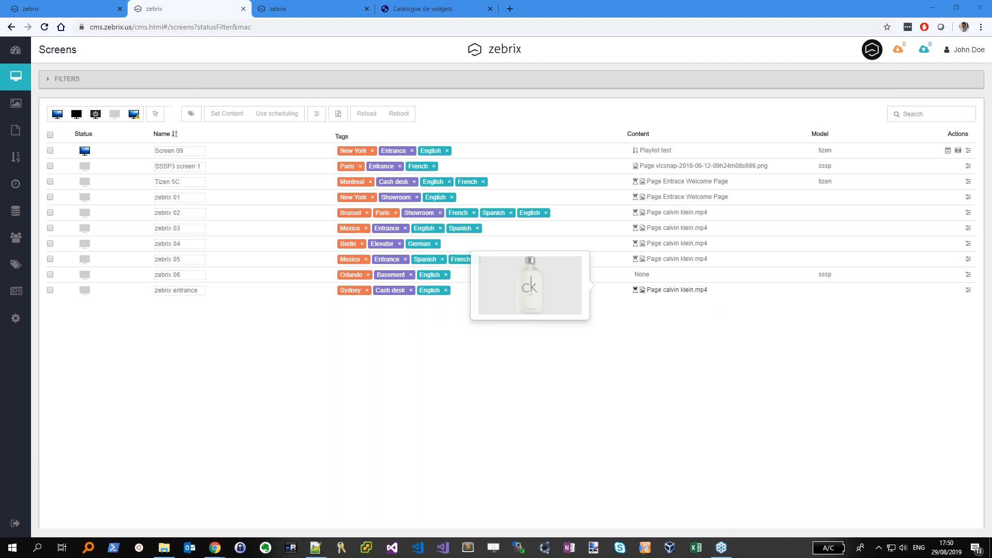
mouse_move(216, 552)
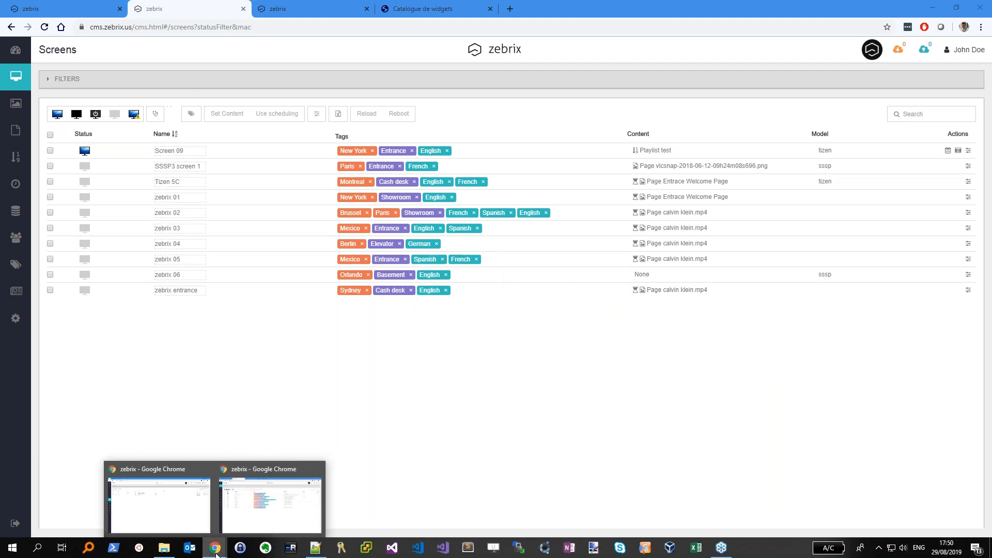
Switch to the other Chrome window and bring up its zebrix dashboard tab
mouse_move(145, 496)
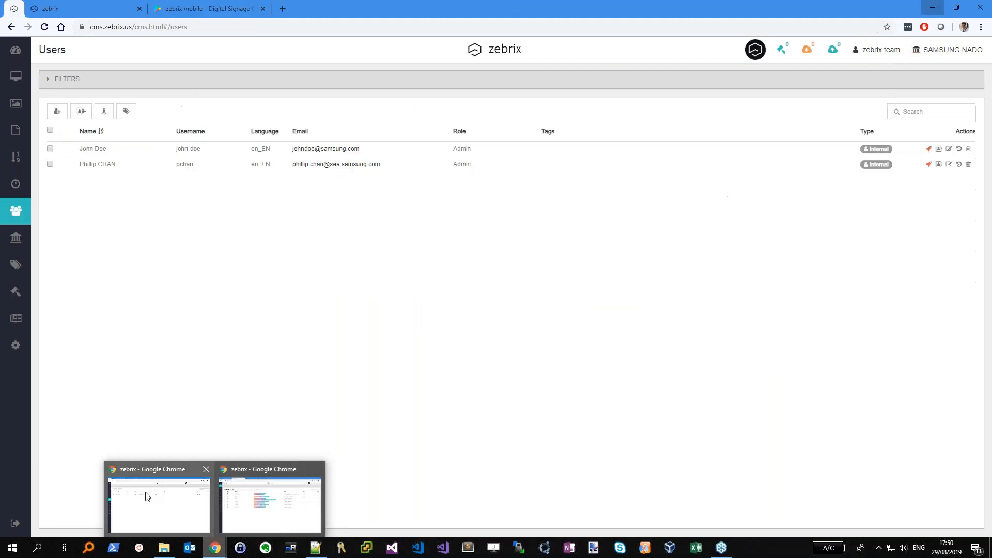
mouse_move(256, 477)
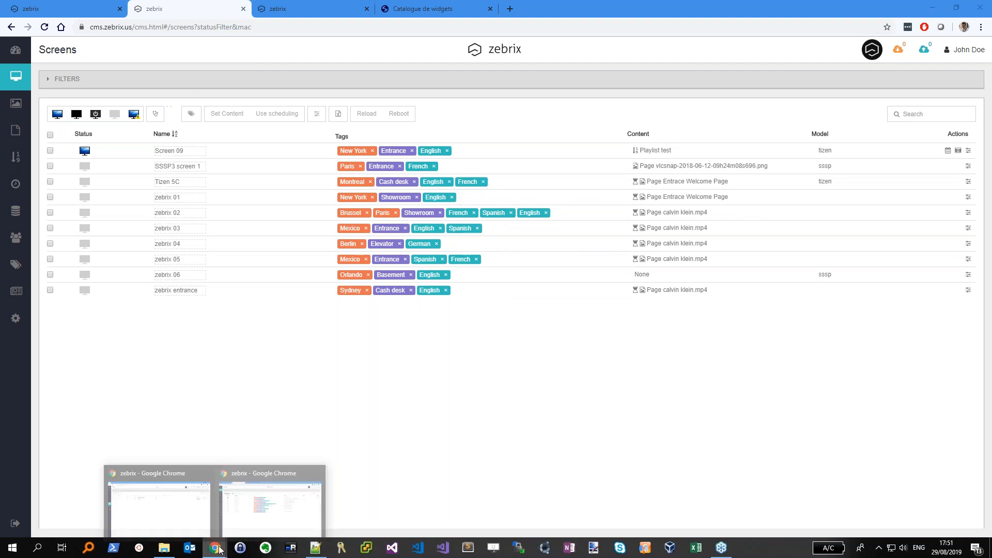
click(197, 499)
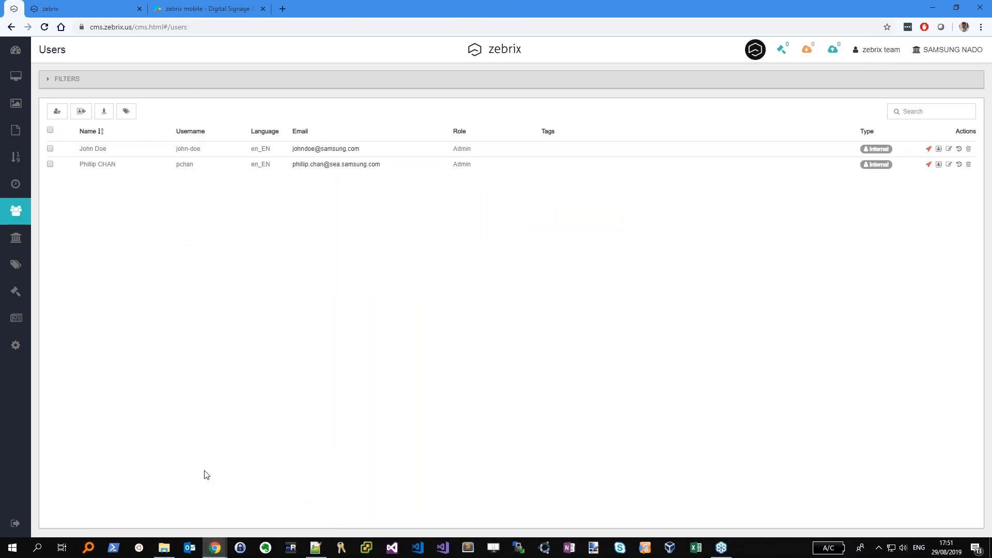
click(113, 9)
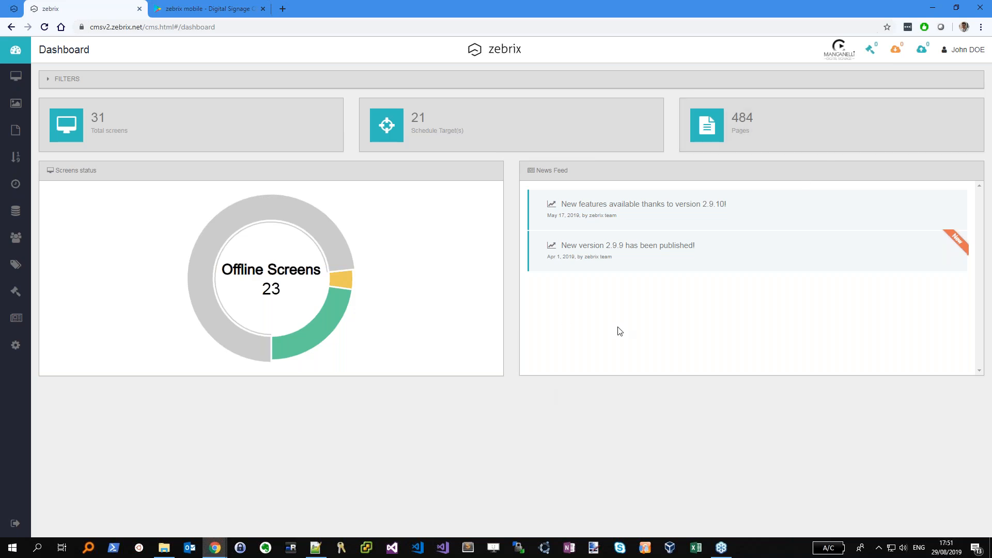
Switch to the 'zebrix mobile - Digital Signage' Google Play tab
key(XF86AudioMicMute)
click(203, 7)
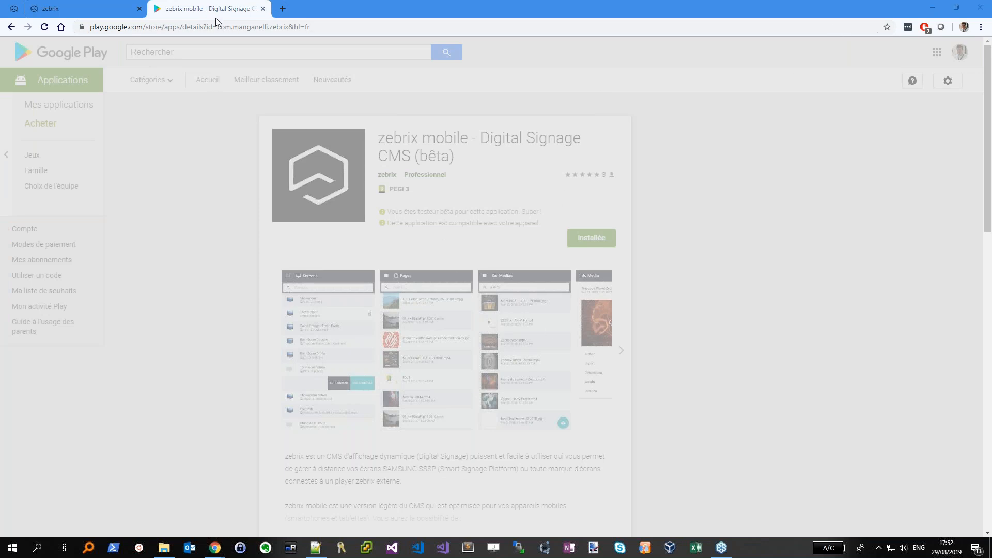
Reload the zebrix mobile listing and view the enlarged Pages screenshot
click(265, 27)
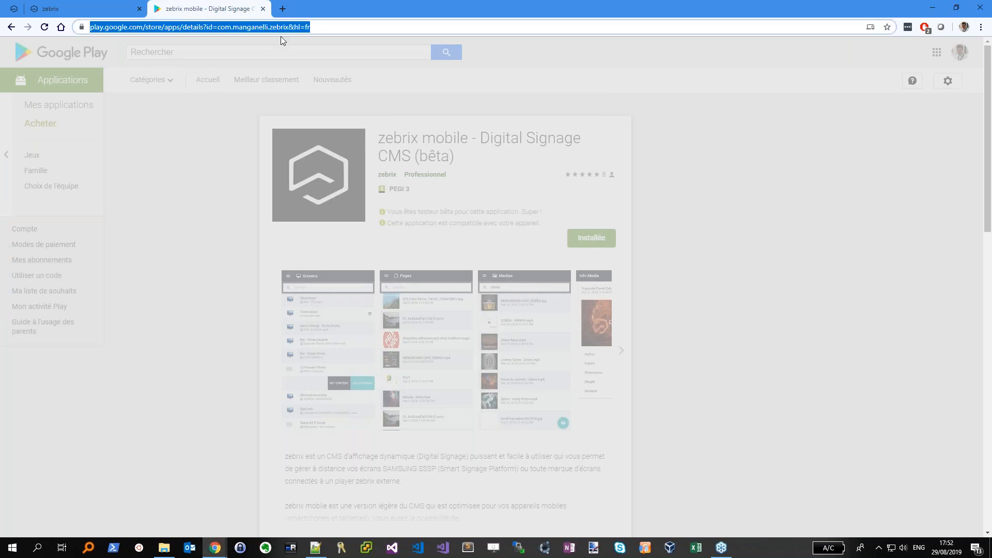
key(Return)
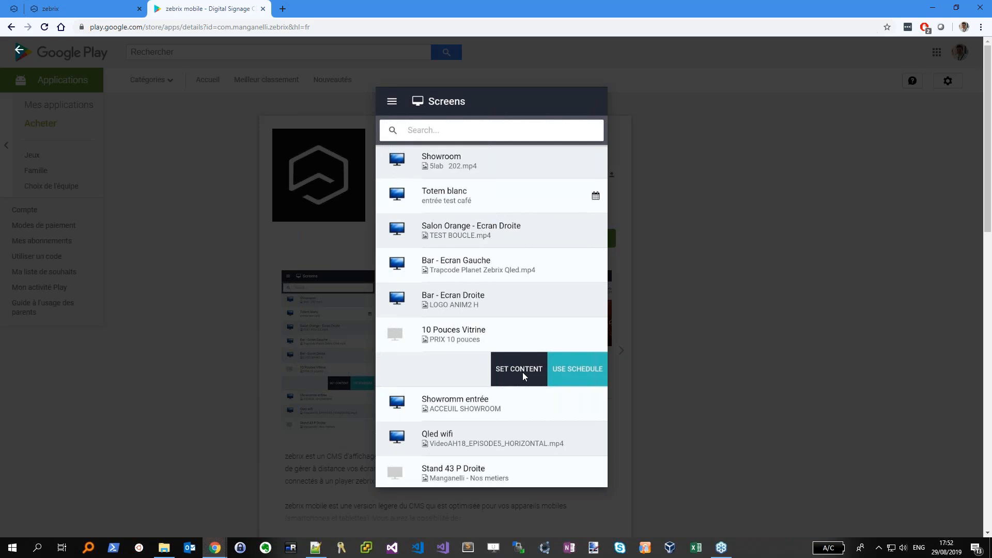
click(680, 309)
click(423, 338)
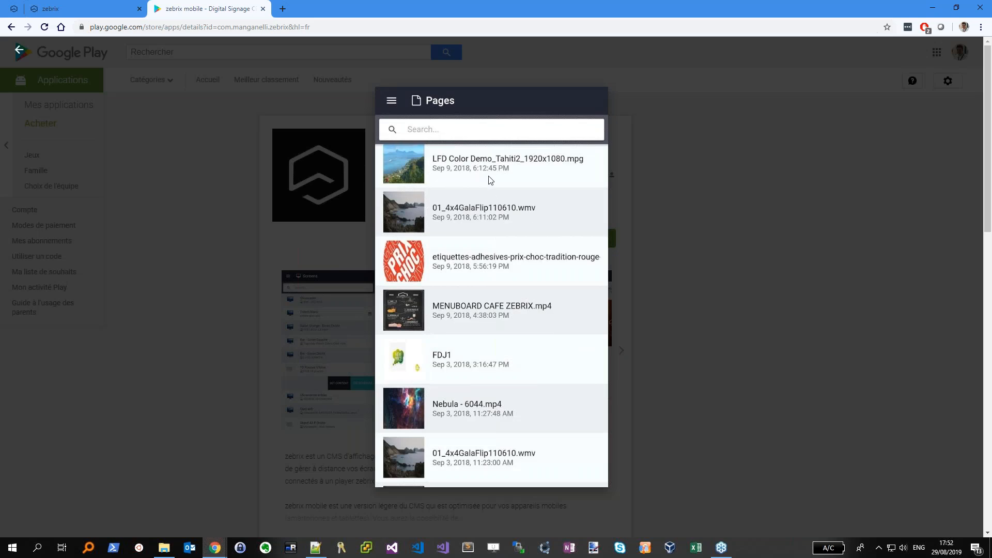
click(711, 316)
View enlarged Info Media and Medias screenshots while paging through the carousel
click(594, 328)
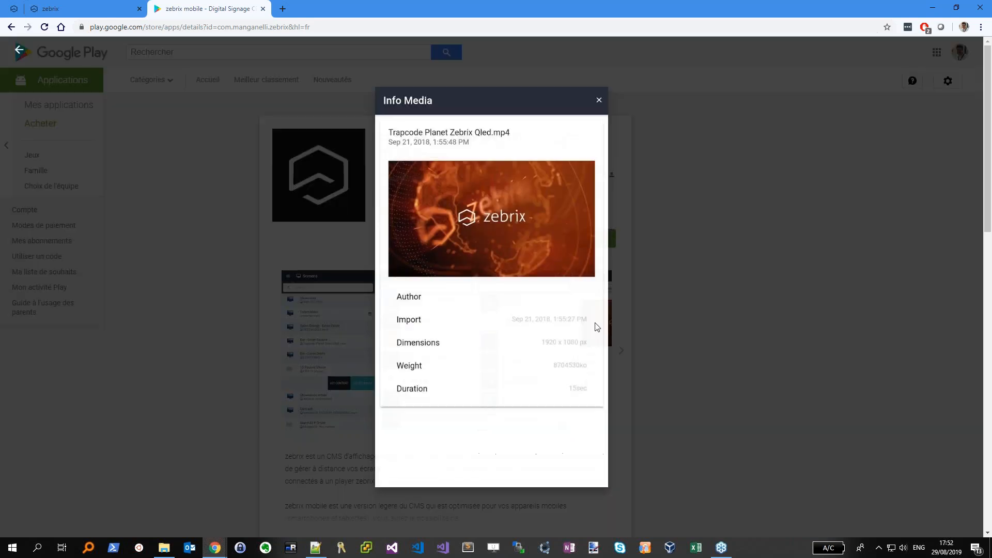
click(668, 319)
click(623, 352)
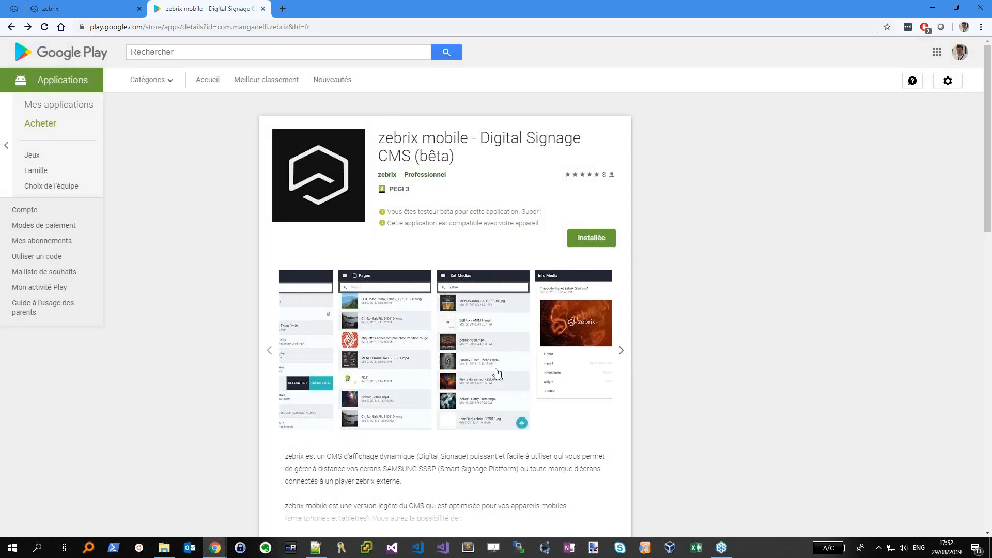
click(527, 427)
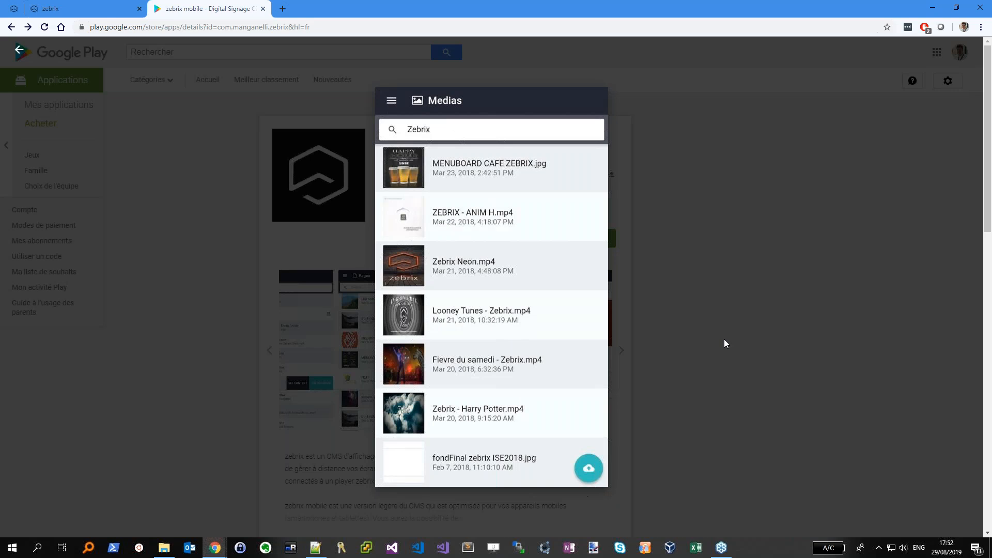
click(723, 341)
click(622, 351)
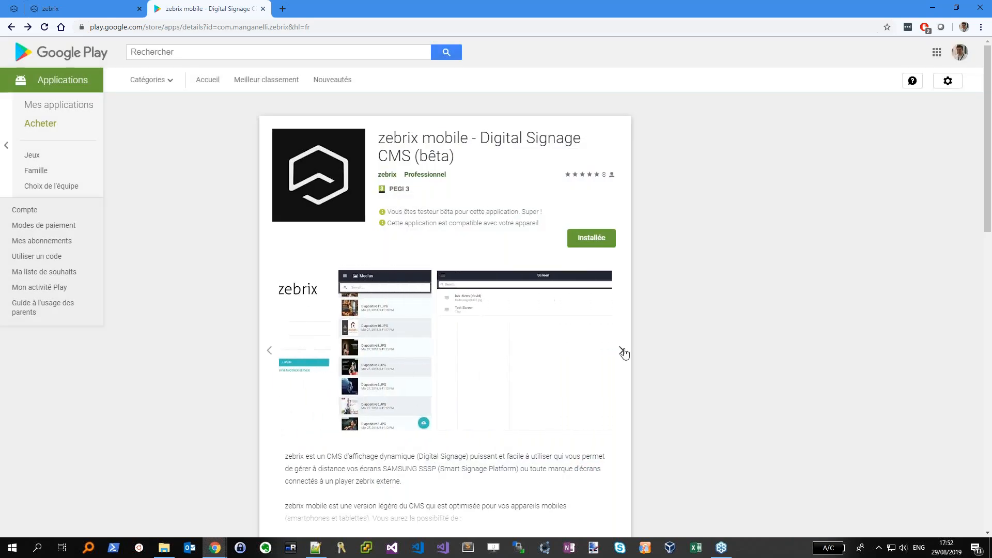
Expand the app description with LIRE LA SUITE, then scroll back up to the header
mouse_move(265, 355)
scroll(708, 380, down, 1)
scroll(708, 381, down, 5)
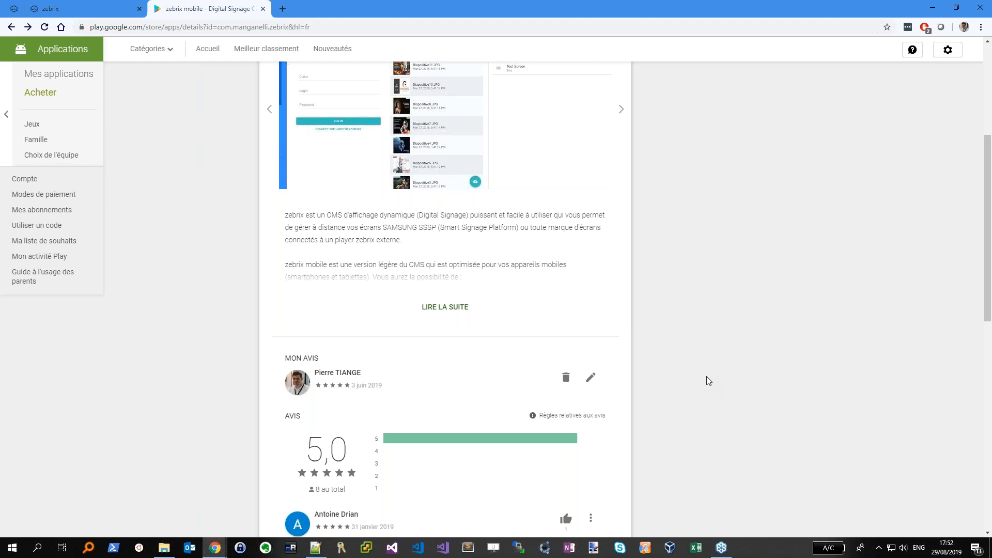
scroll(567, 307, up, 1)
click(445, 307)
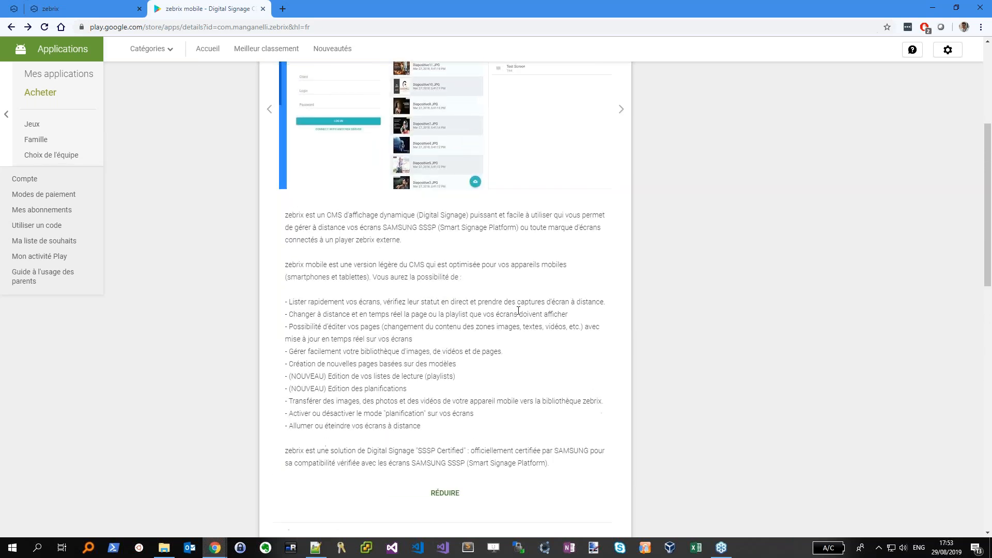
scroll(388, 146, up, 5)
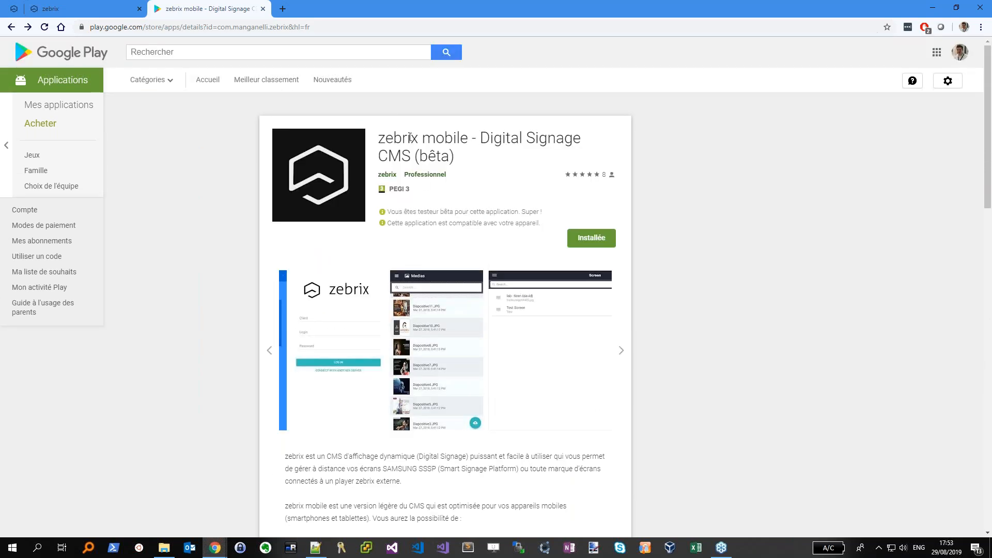
scroll(764, 269, down, 8)
scroll(481, 255, up, 2)
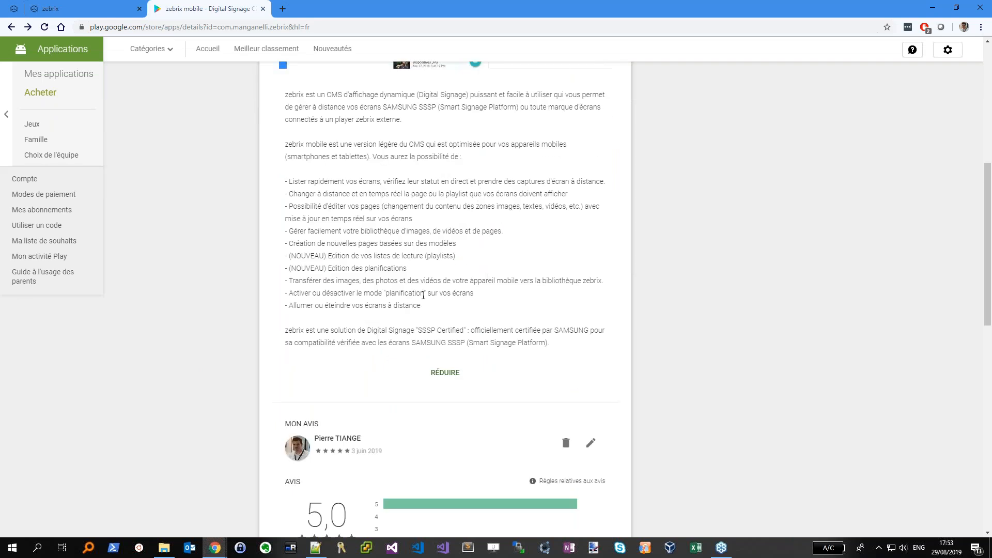
scroll(423, 295, up, 7)
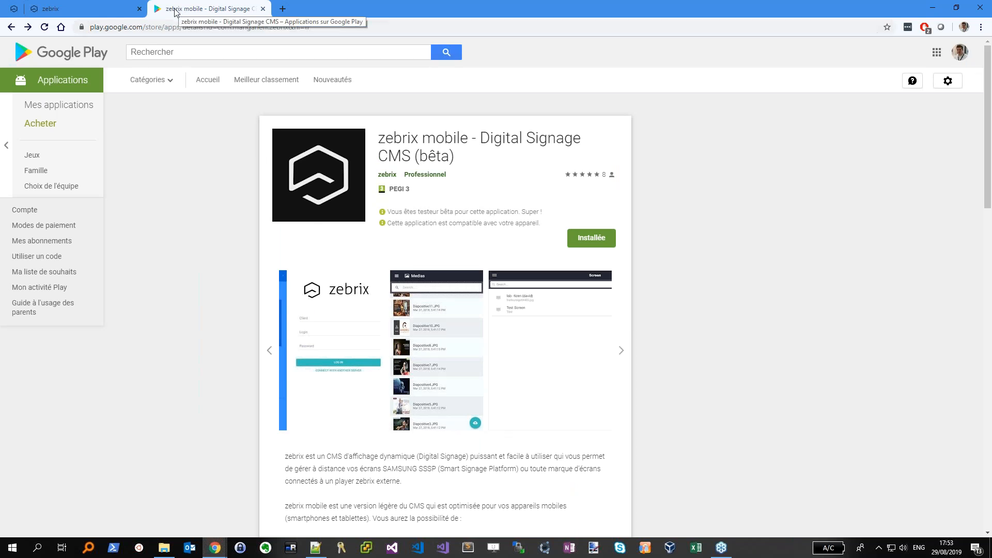
Close the Google Play tab to return to the zebrix dashboard
click(263, 9)
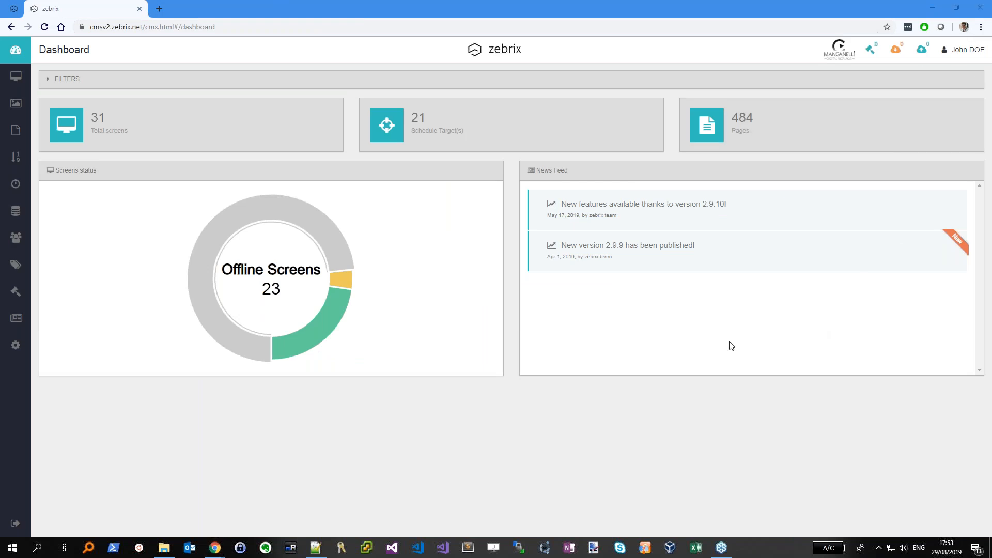
key(XF86AudioMicMute)
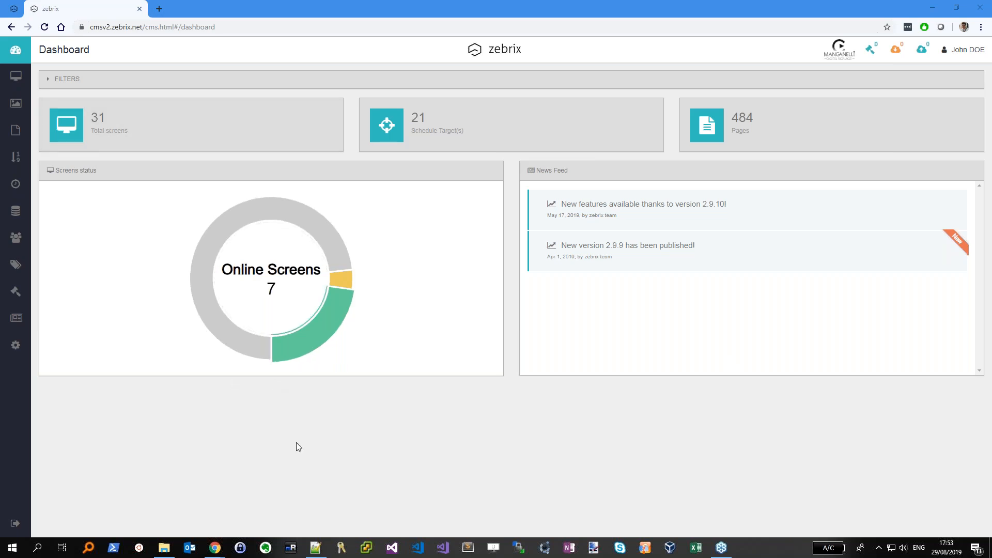
mouse_move(207, 553)
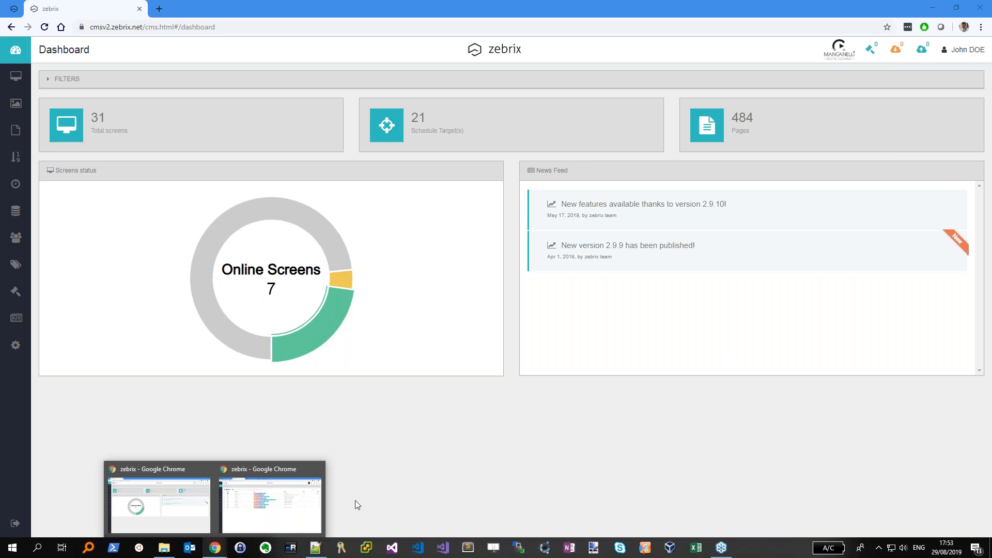